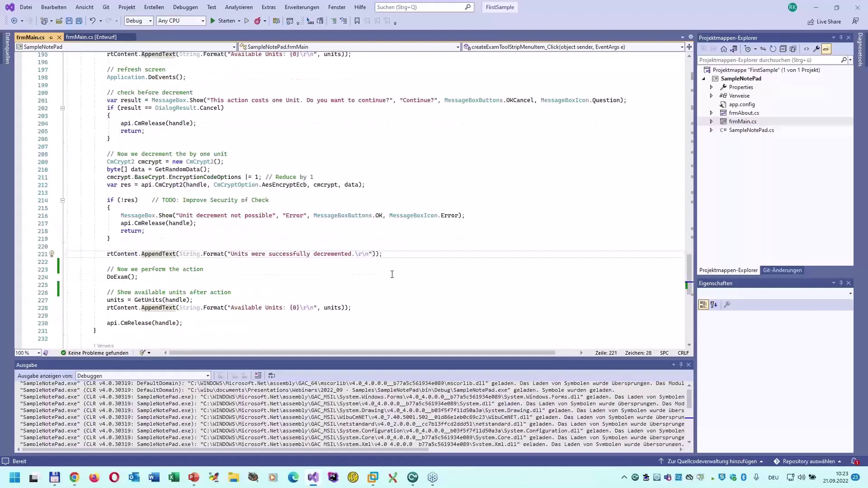
Review the unit-decrement code from the DoExam call down to api.CmRelease at line 230.
left_click(117, 279)
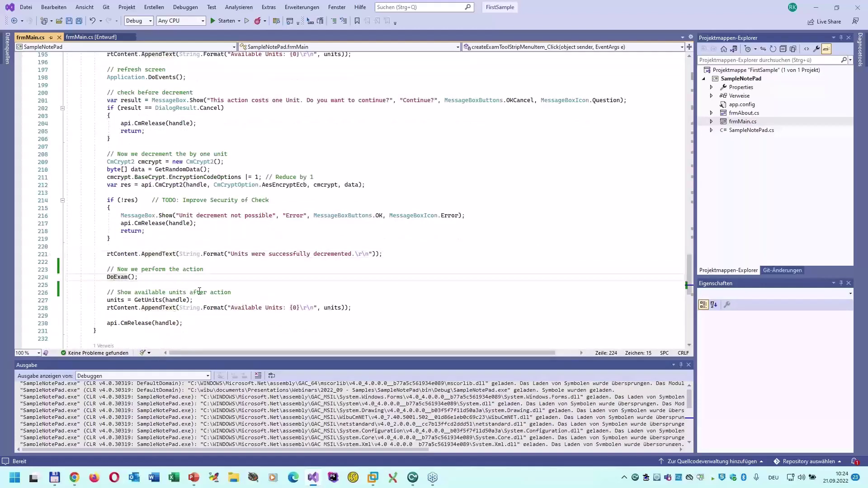
scroll(199, 291, "down", 2)
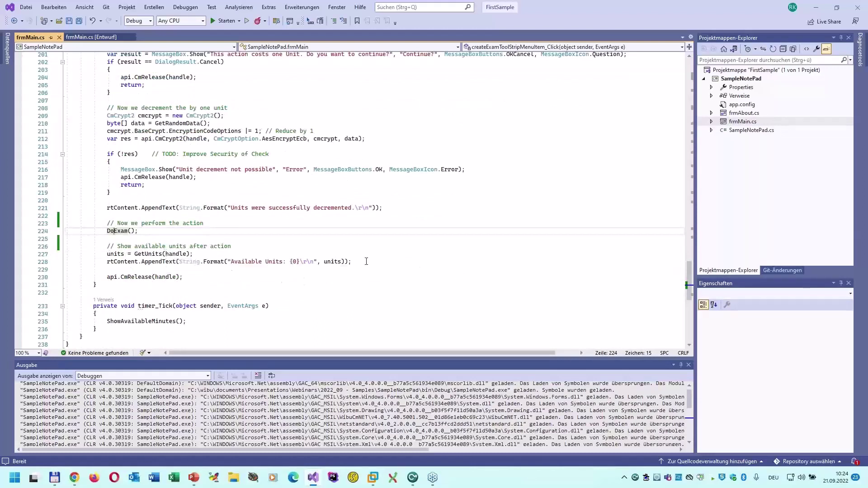
left_click(237, 276)
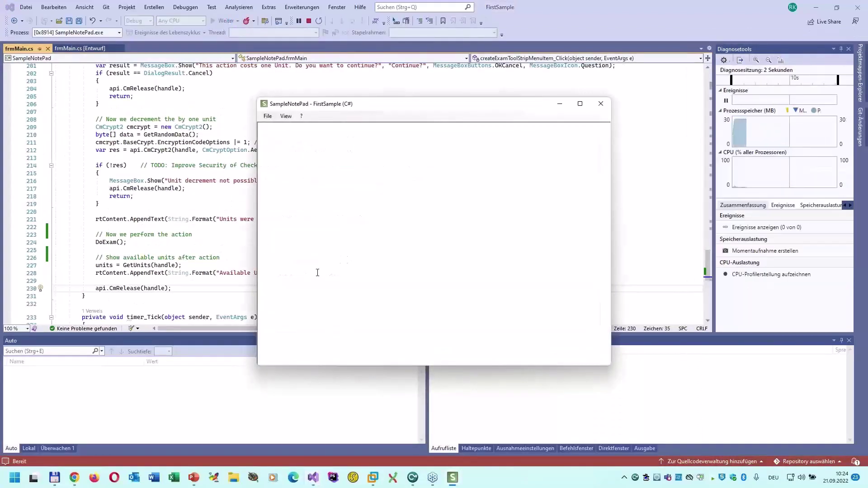
Run View > Create Exam in SampleNotePad, dismiss 'No license found', and return to License Central.
left_click(286, 116)
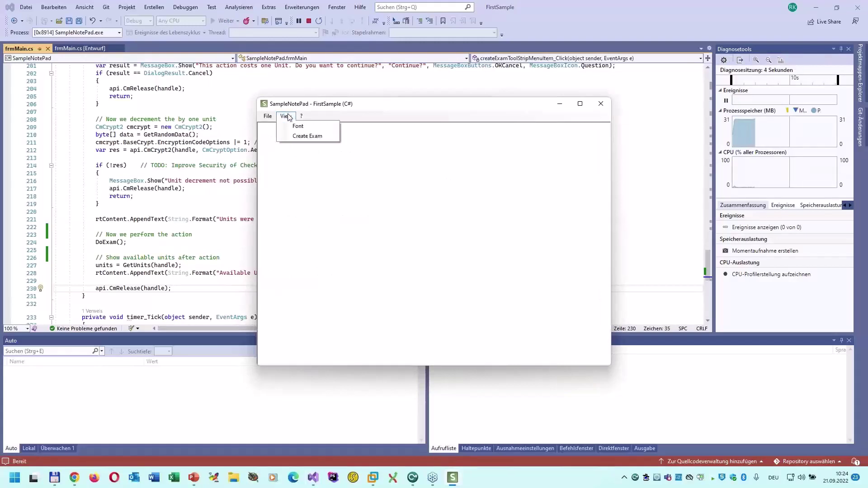
left_click(311, 136)
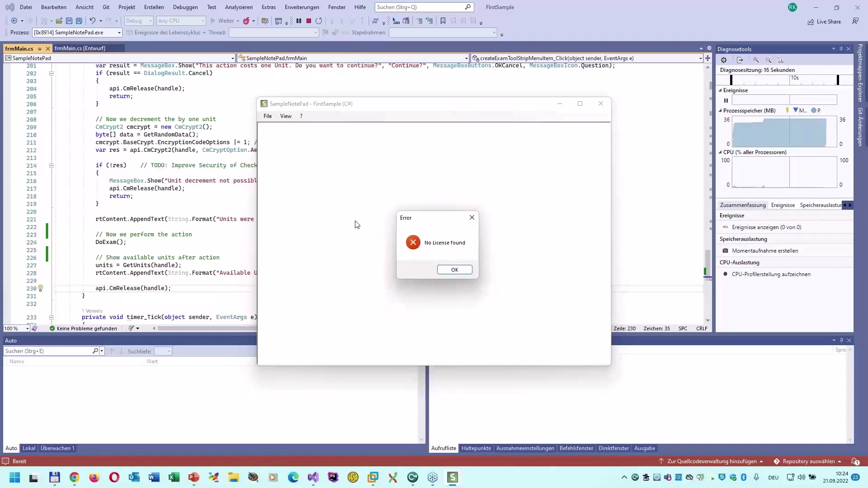
left_click(454, 270)
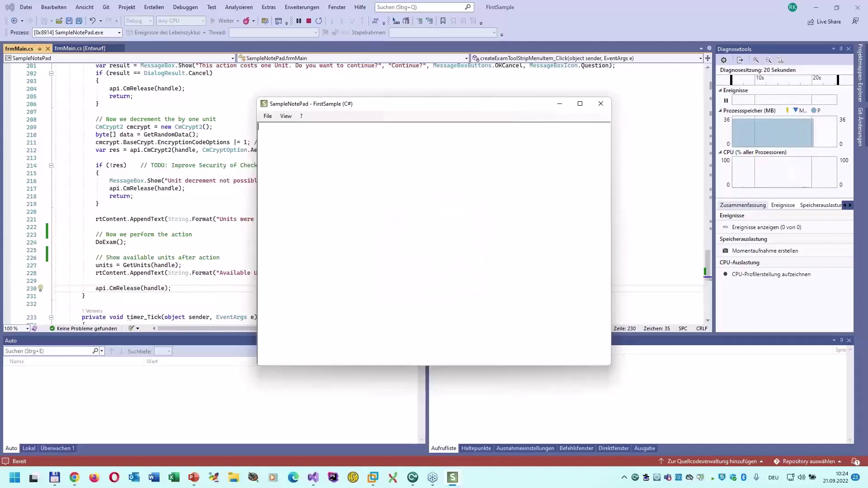
left_click(74, 478)
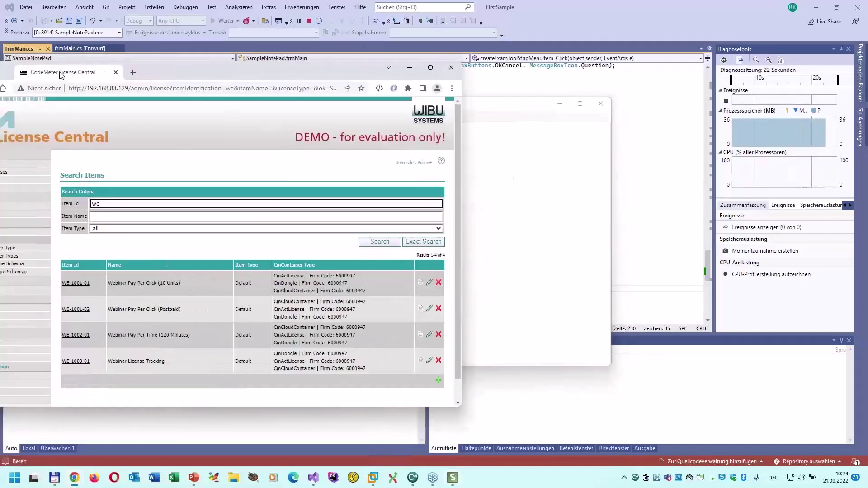
Open item WE-1001-01 and edit its license entry for product code 1001.
double_click(135, 68)
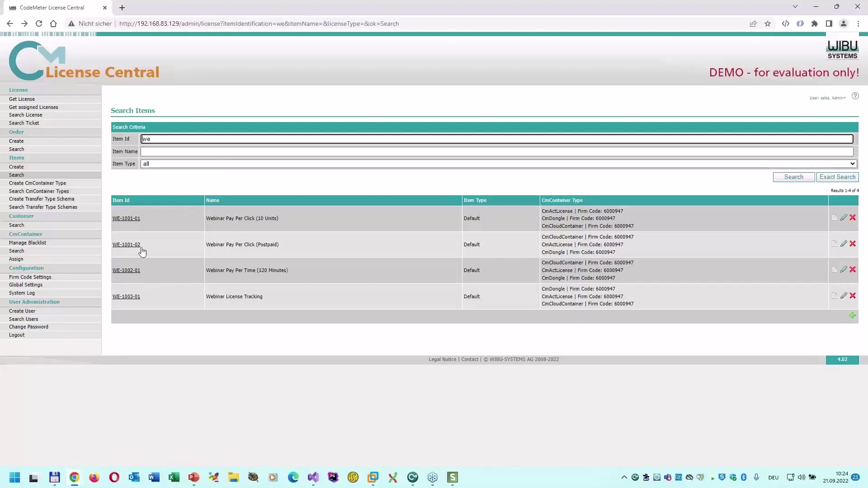
left_click(127, 220)
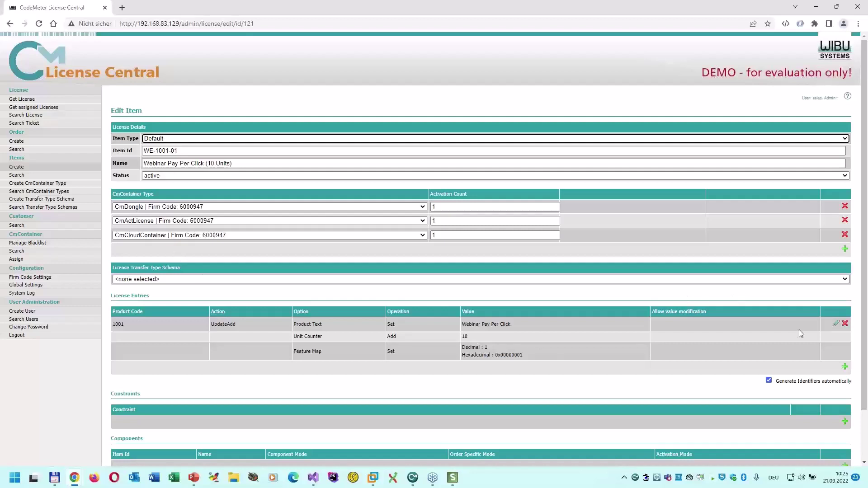
left_click(836, 325)
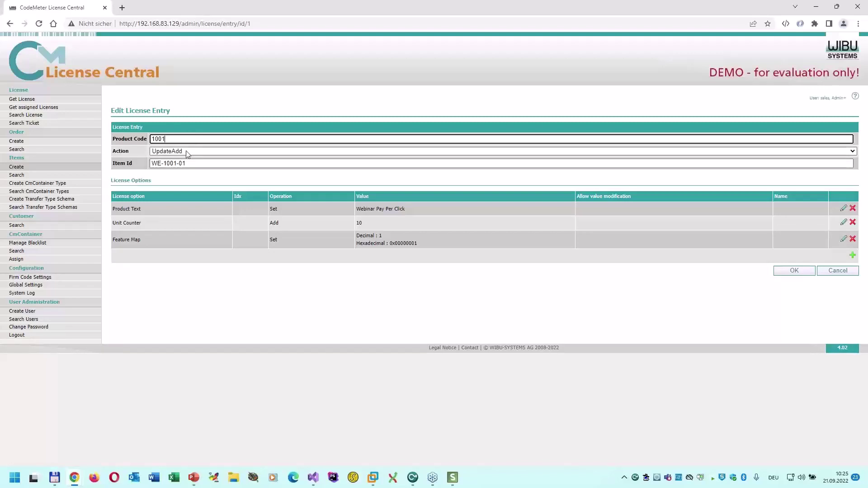
Try Add, restore UpdateAdd as the entry action, and edit the Unit Counter option (Add, 10).
left_click(188, 153)
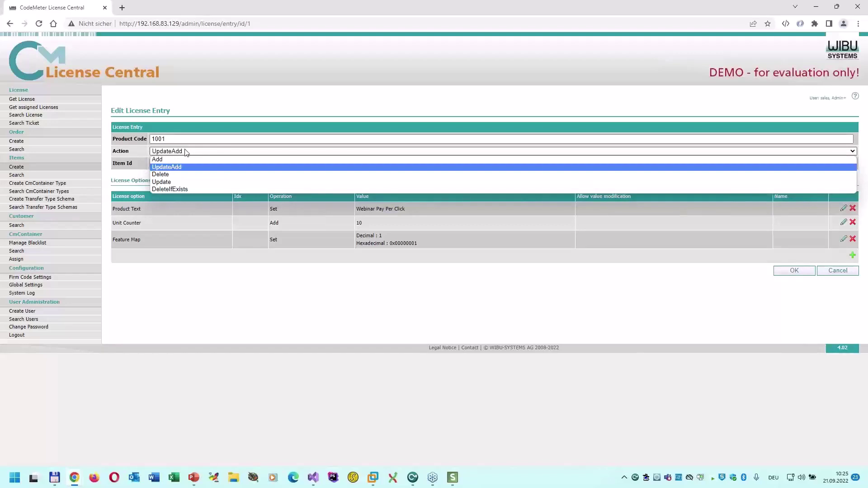
left_click(171, 159)
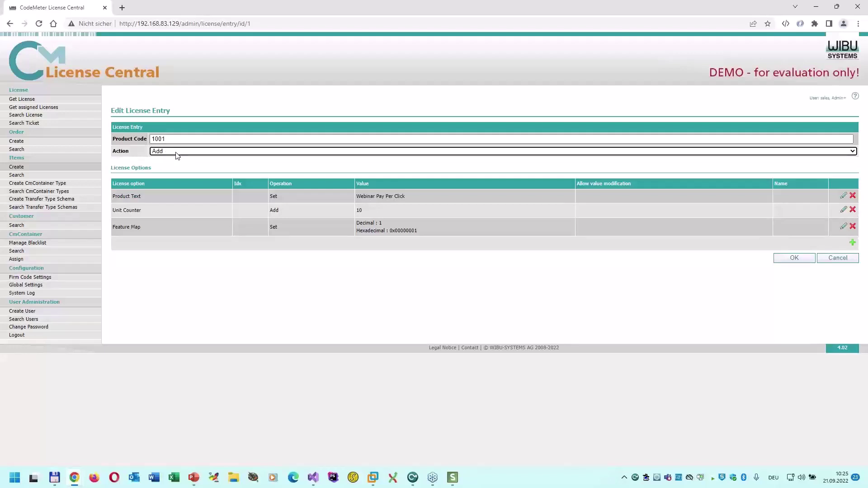
left_click(177, 154)
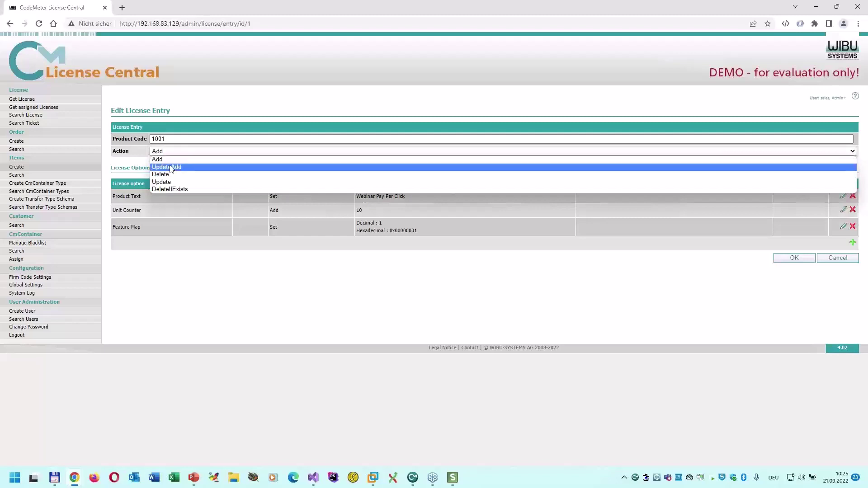
left_click(170, 166)
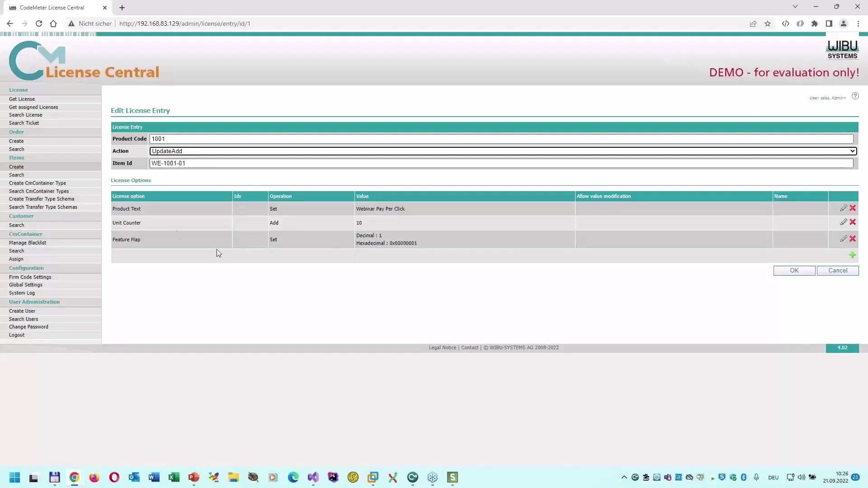
left_click_drag(357, 209, 425, 209)
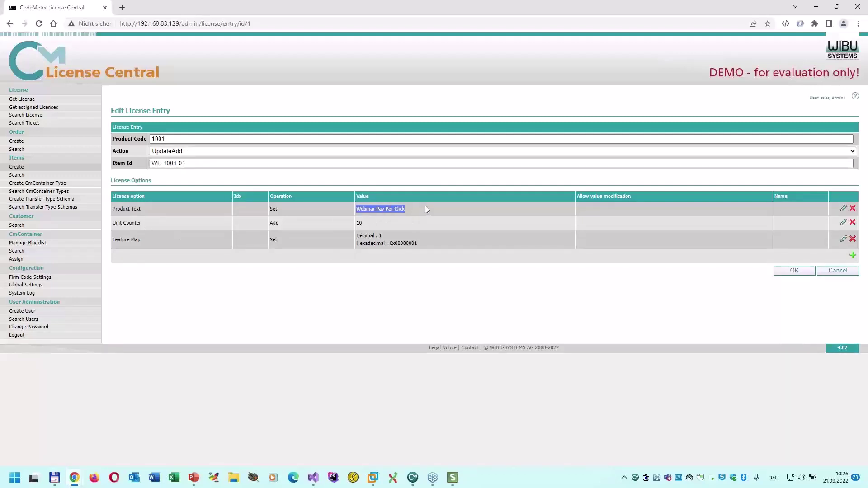
left_click(844, 222)
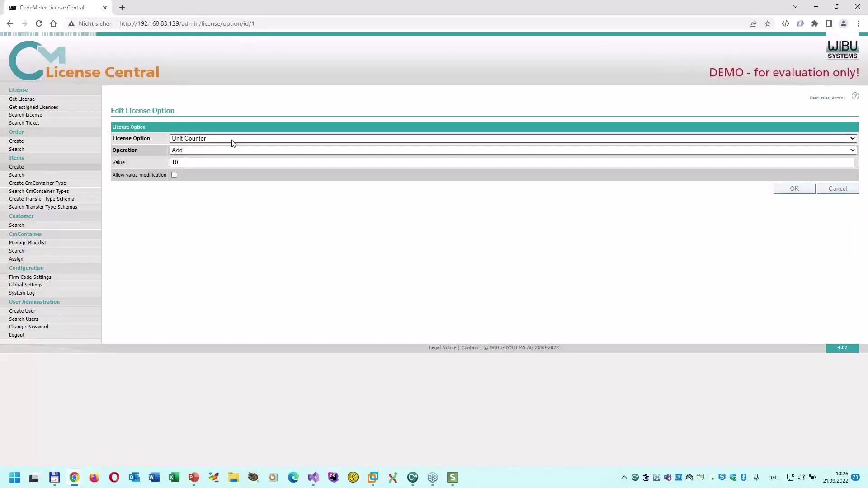
Check the Unit Counter value 10 with operation Add, then cancel without changes.
double_click(180, 163)
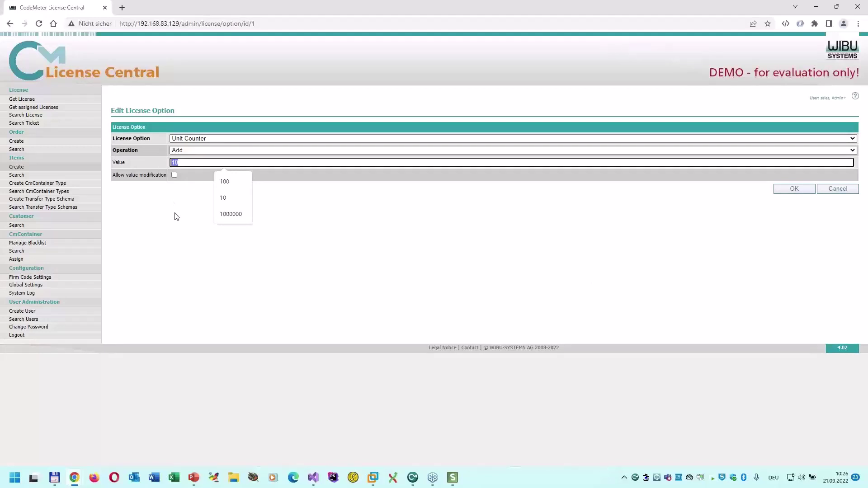
left_click(188, 151)
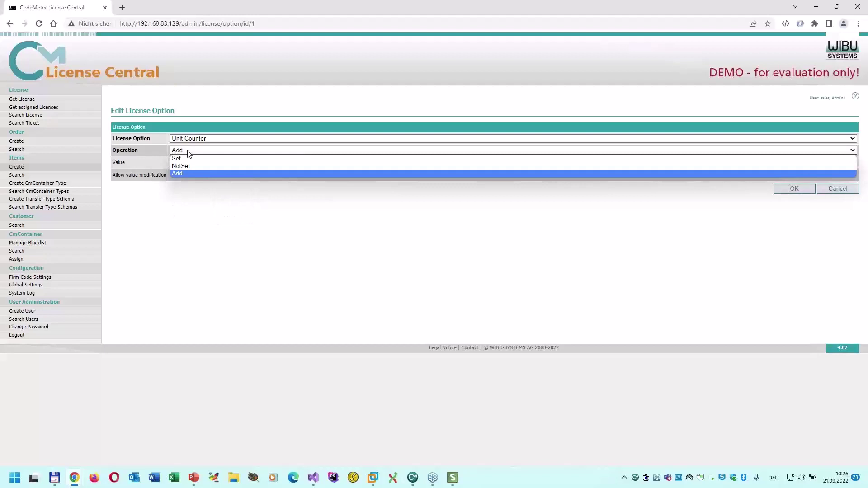
left_click(180, 174)
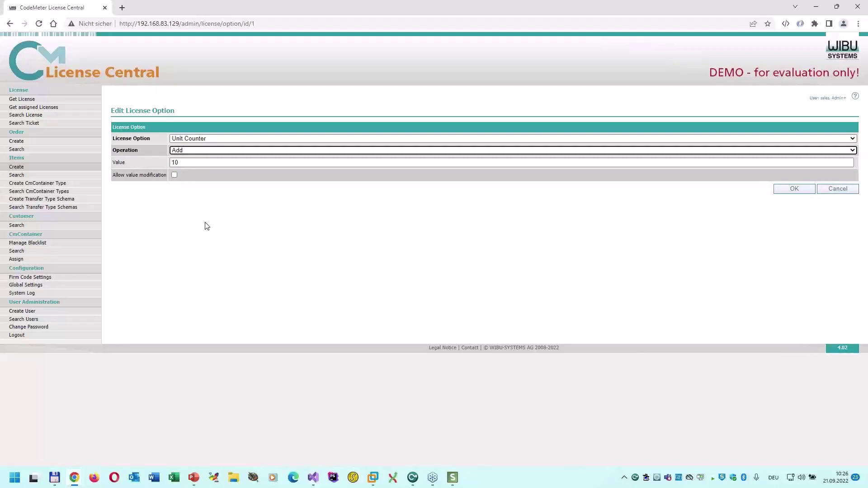
left_click(185, 153)
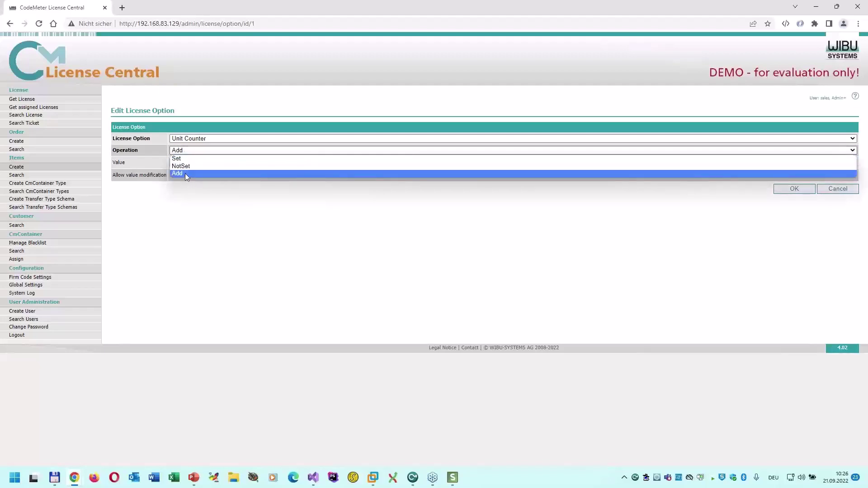
left_click(186, 173)
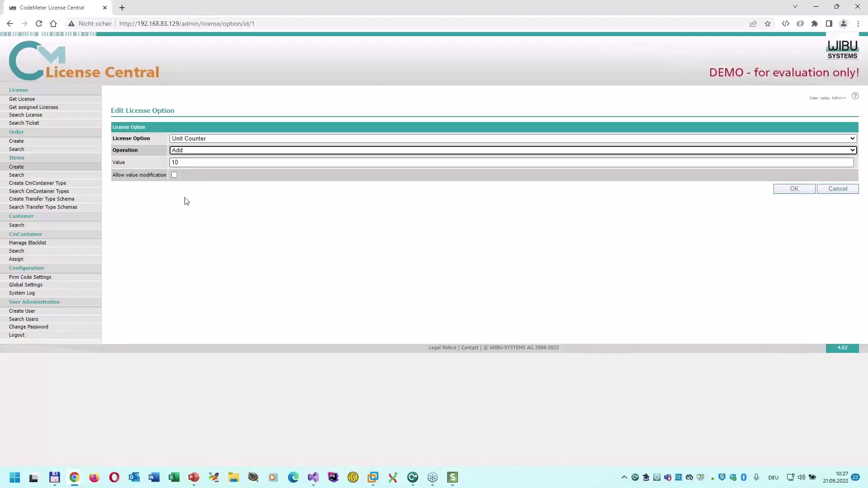
left_click(841, 193)
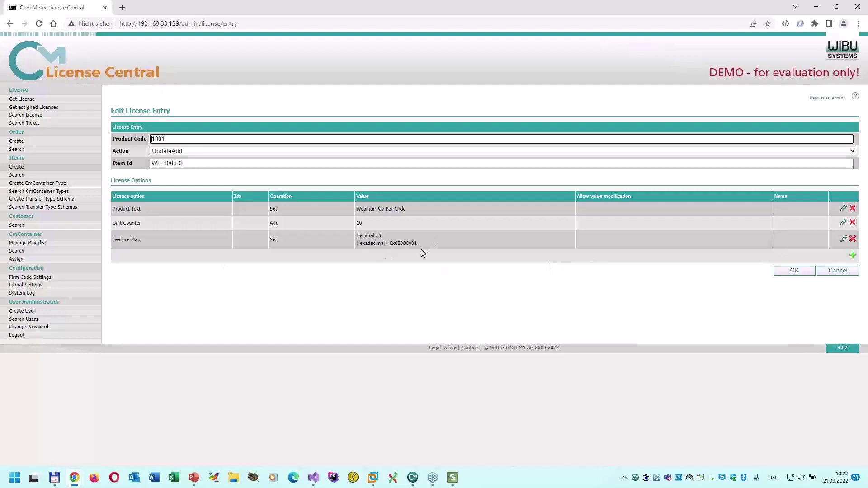
Inspect the Feature Map row, then cancel the entry and item edits back to search results.
left_click_drag(420, 247, 355, 237)
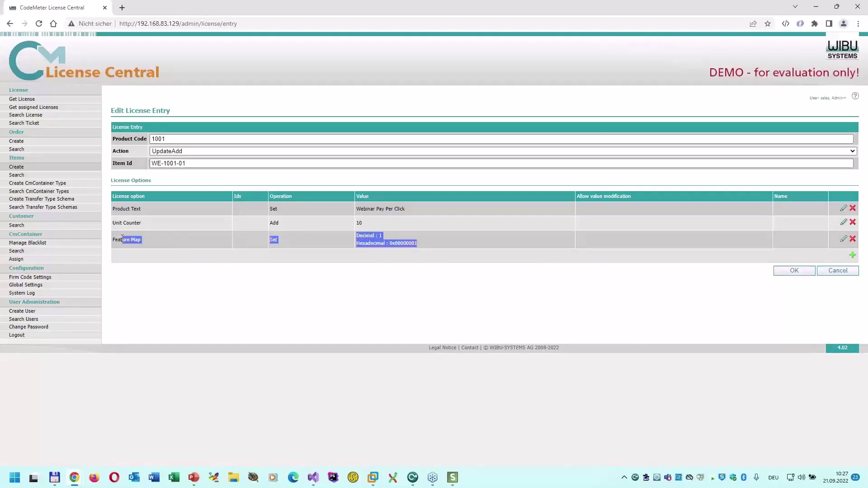
left_click_drag(122, 238, 116, 239)
left_click(177, 241)
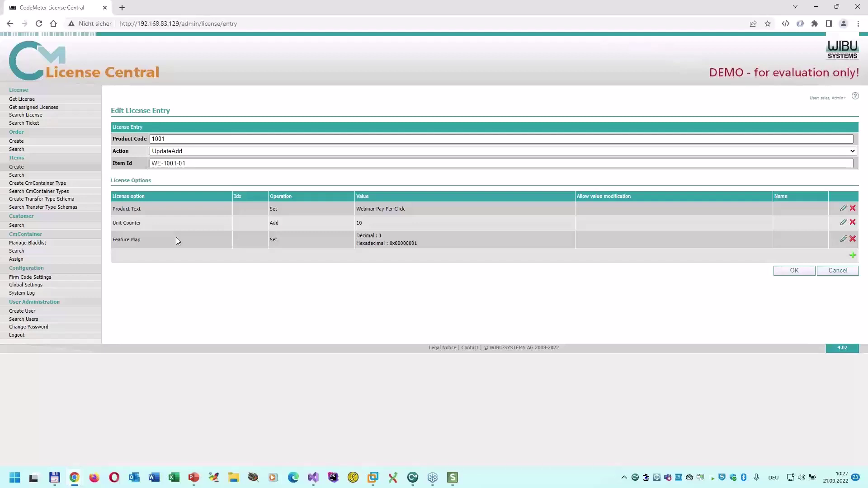
left_click(837, 270)
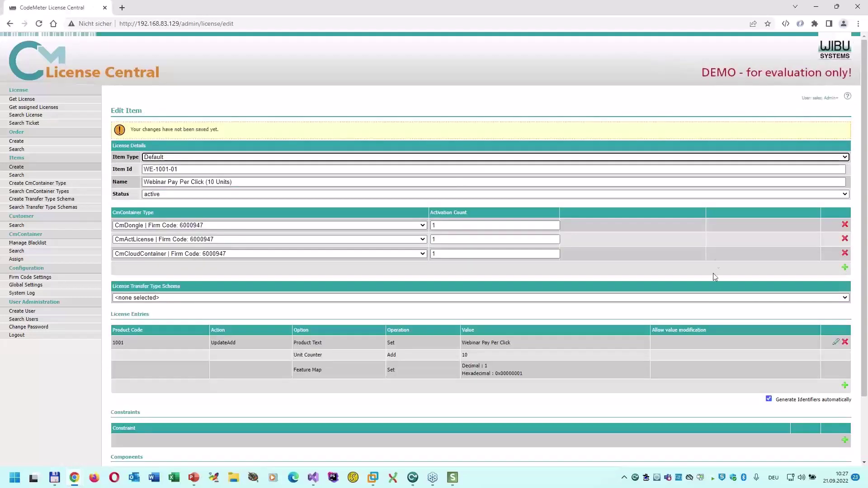
scroll(691, 308, "down", 3)
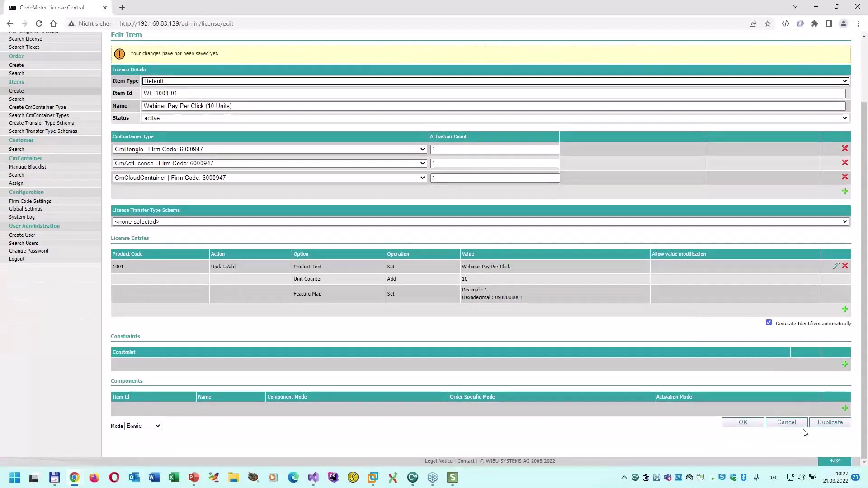
left_click(798, 426)
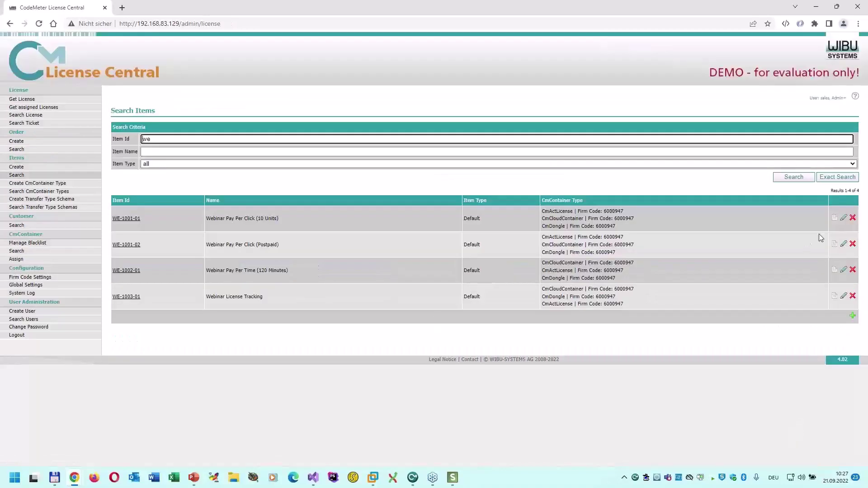
Add item WE-1001-01 to a new order.
left_click(836, 219)
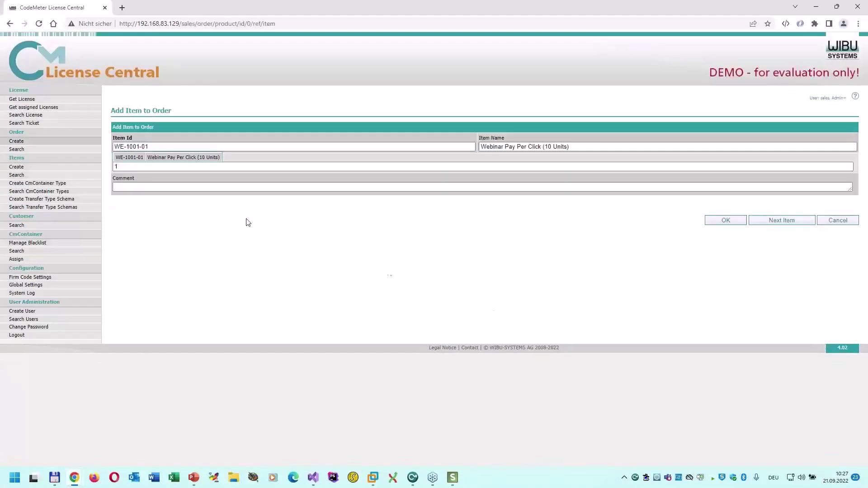
left_click(171, 167)
left_click(166, 190)
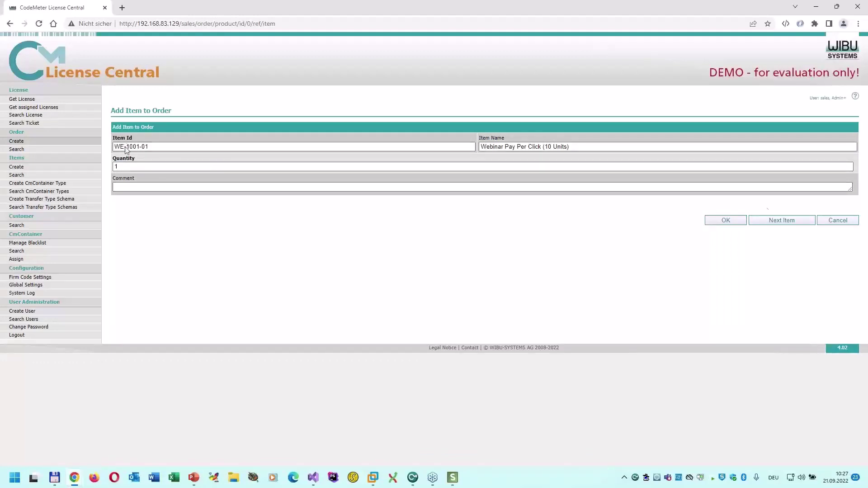
left_click(728, 221)
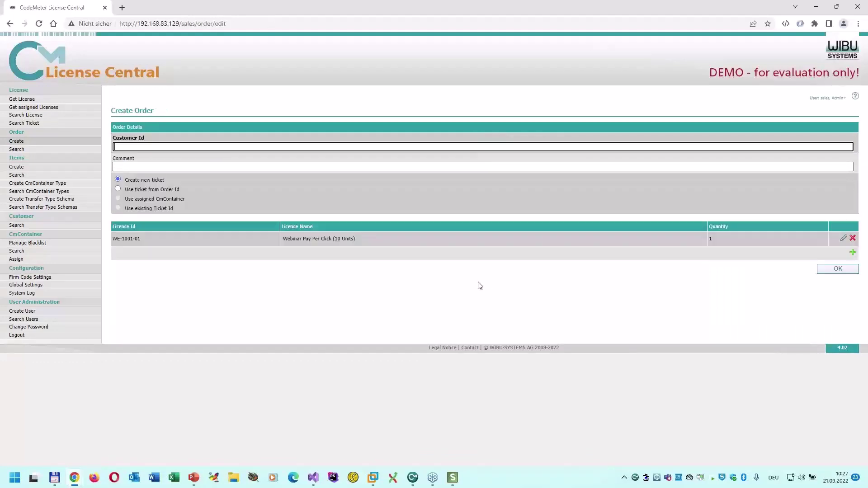
Enter the customer ID, submit and confirm the order, copy its ticket ID, and maximize the License Portal.
left_click(133, 148)
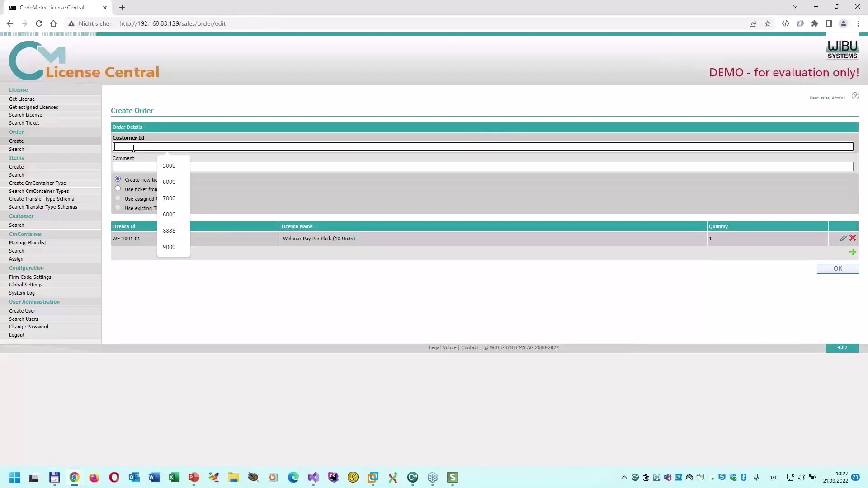
type("4001")
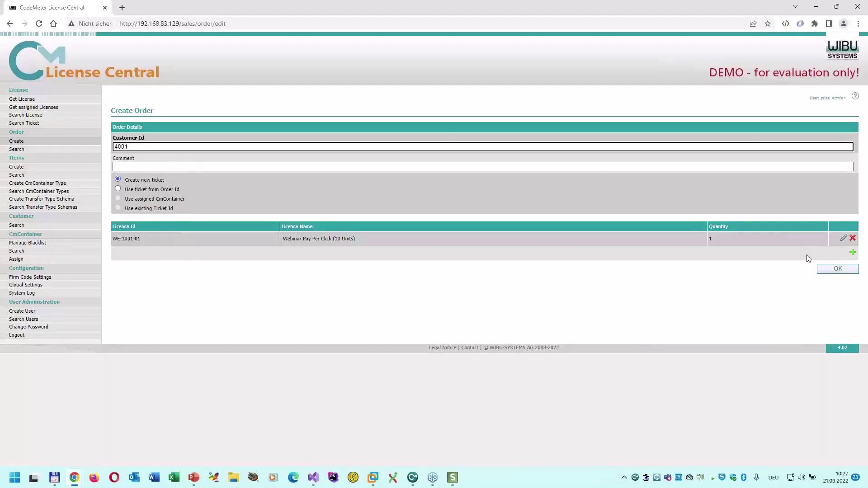
left_click(837, 268)
left_click(790, 267)
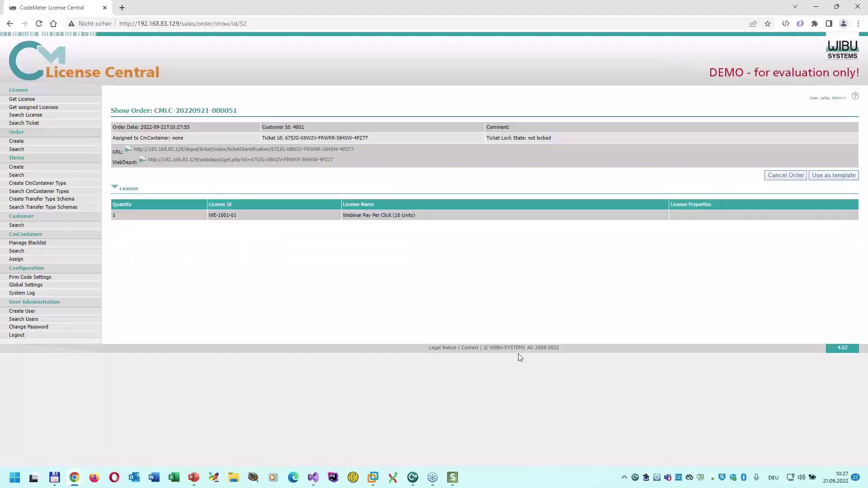
left_click_drag(371, 139, 283, 143)
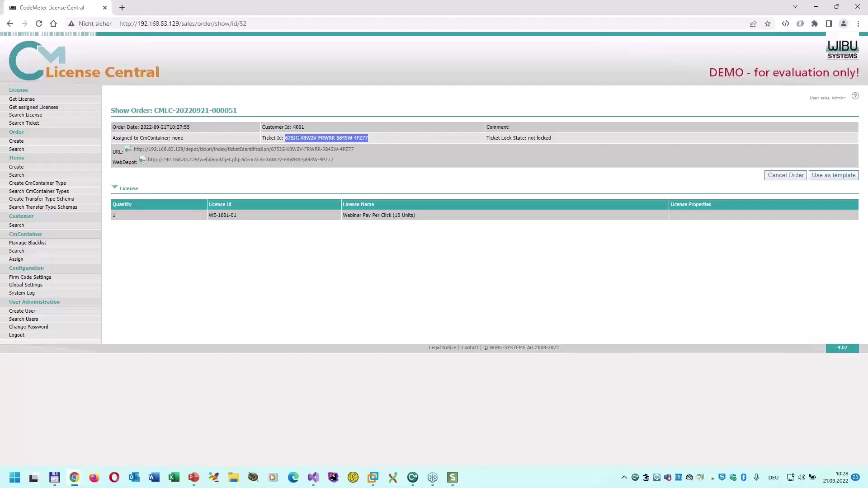
key("alt+Tab")
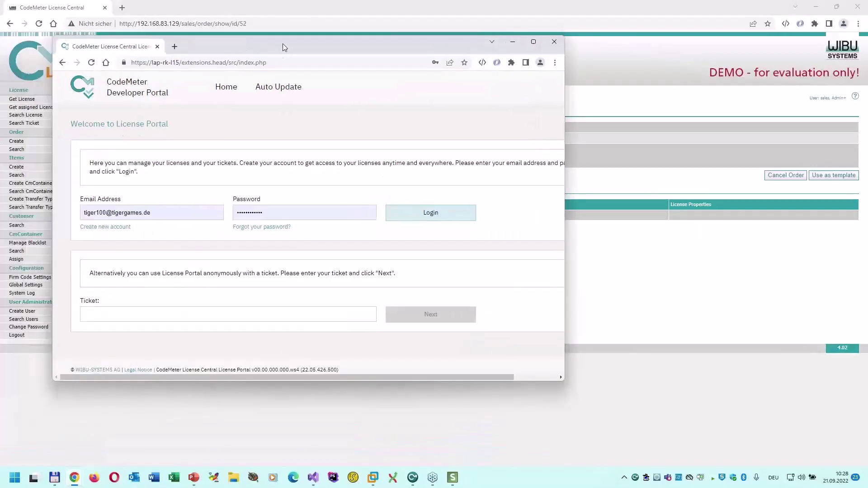
double_click(283, 44)
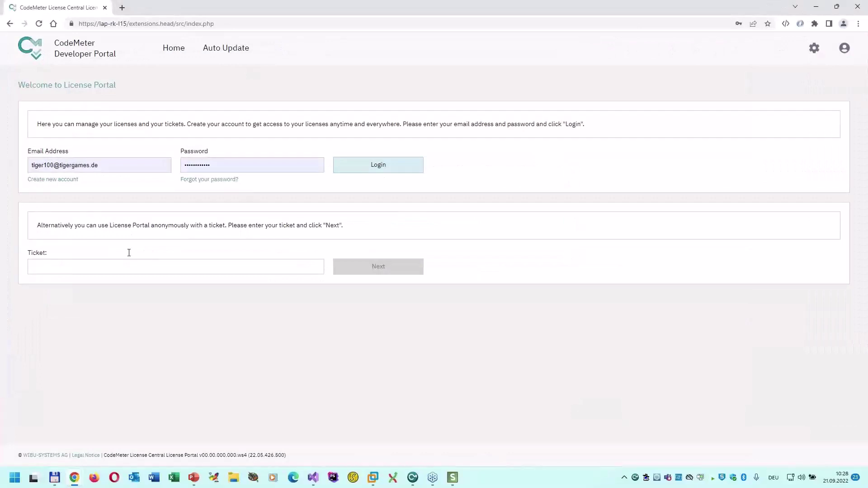
Redeem the copied ticket ID through anonymous access in the License Portal.
left_click(110, 268)
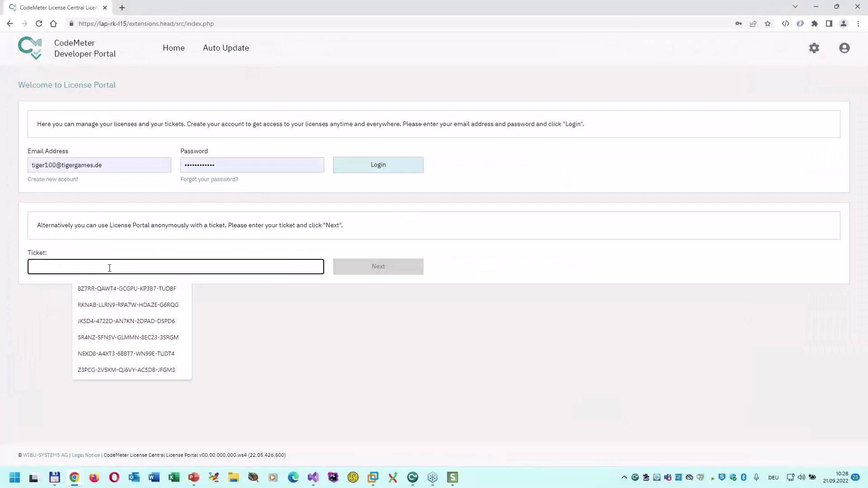
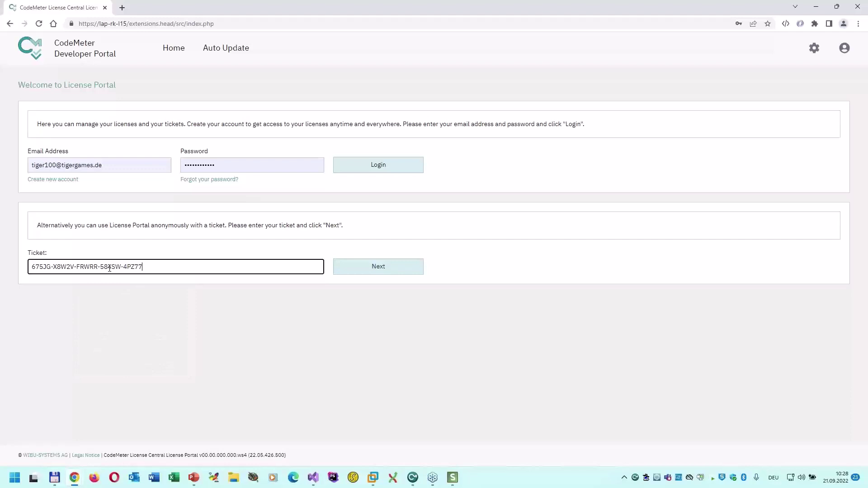
left_click(391, 273)
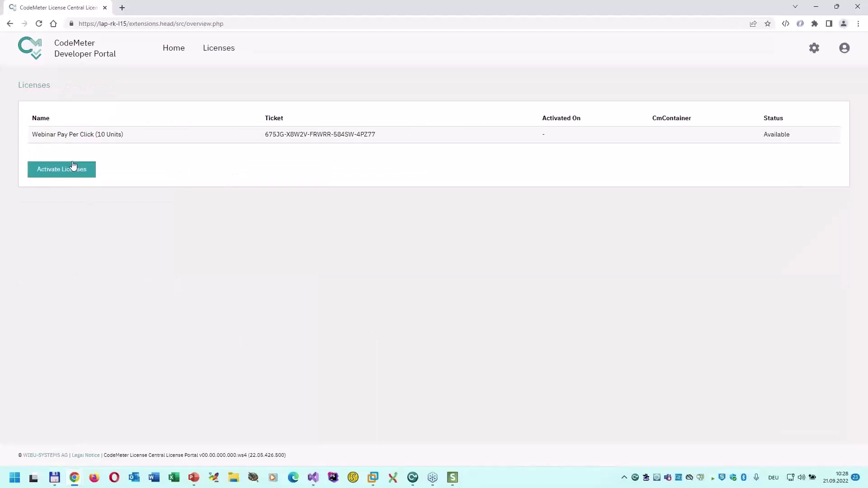
Activate Webinar Pay Per Click (10 Units) into the chosen CmContainer type and acknowledge success.
left_click(73, 166)
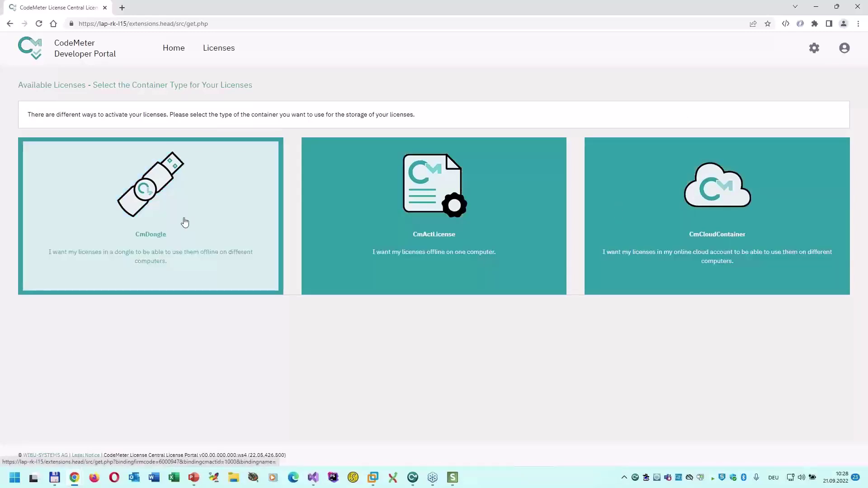
left_click(467, 204)
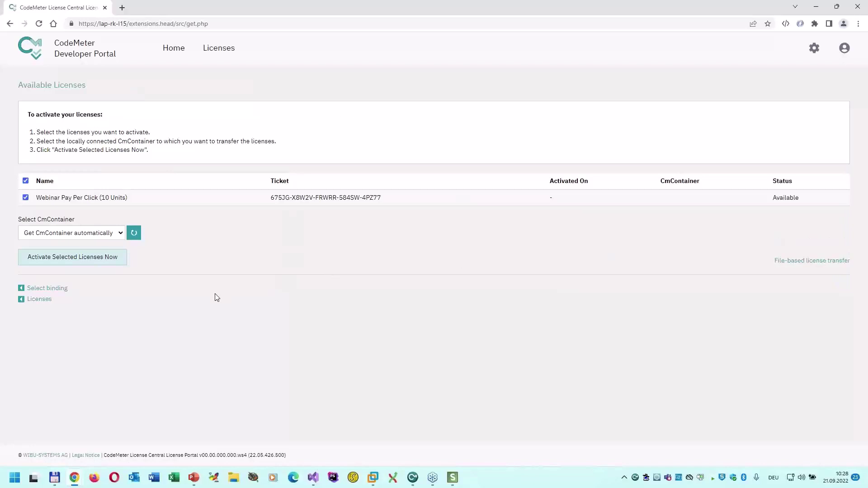
left_click(74, 259)
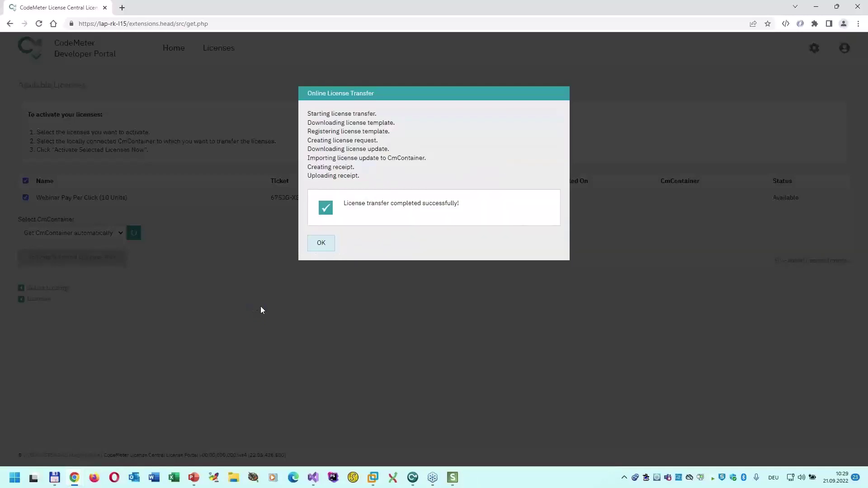
left_click(321, 245)
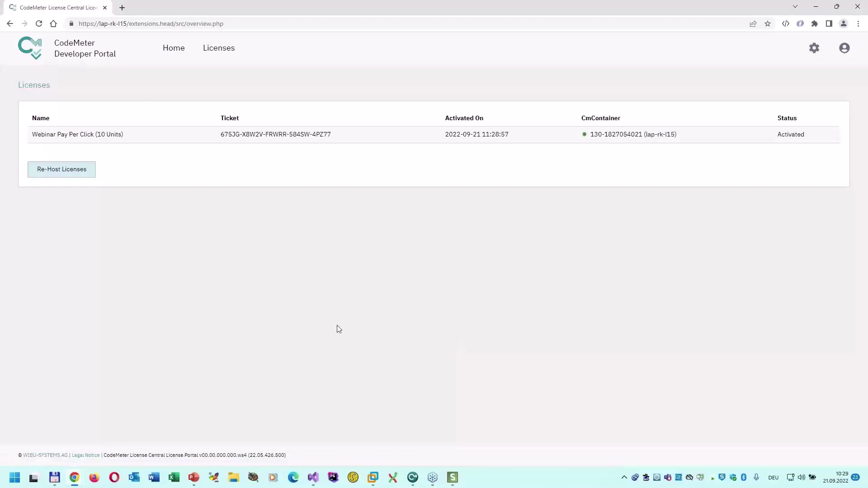
left_click(414, 480)
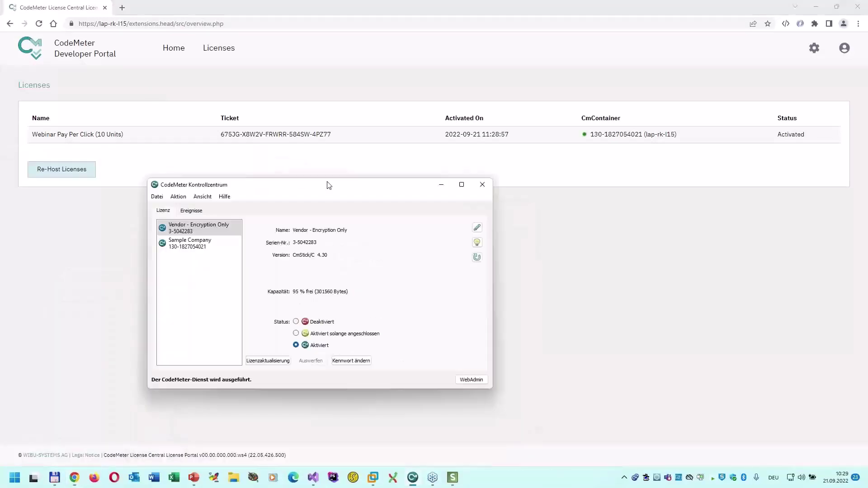
View the Sample Company CmActLicense container details, briefly checking Vendor - Encryption Only.
left_click(168, 242)
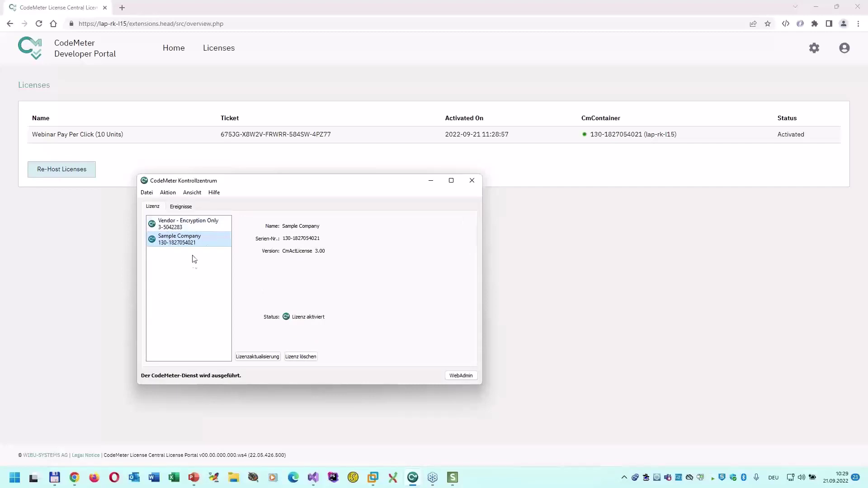
left_click(174, 228)
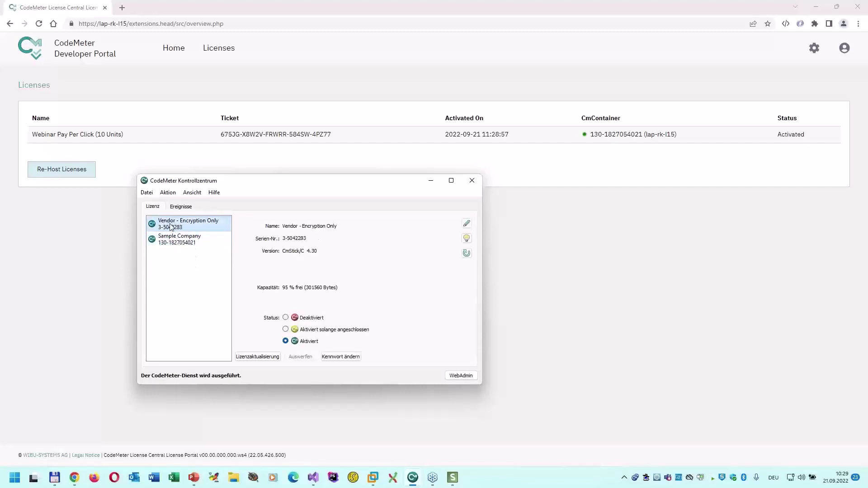
left_click(154, 243)
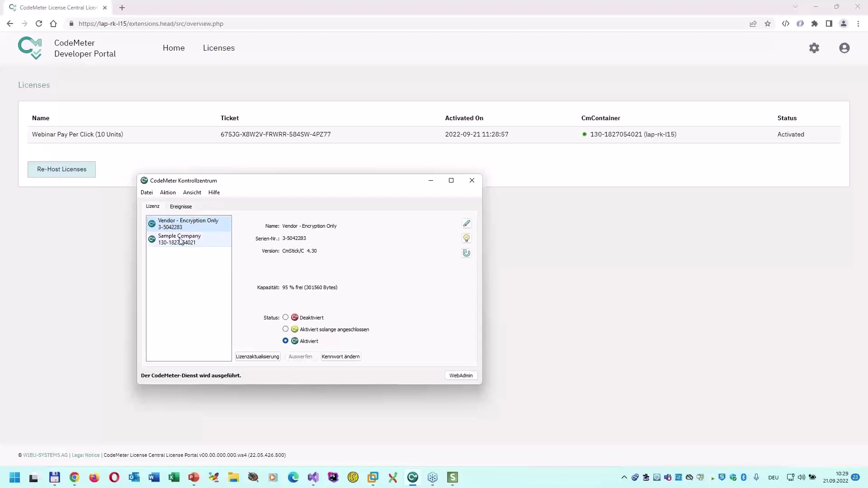
Open Sample Company in WebAdmin showing Webinar Pay Per Click with unit counter 10, and check the portal's Activated status.
left_click(462, 376)
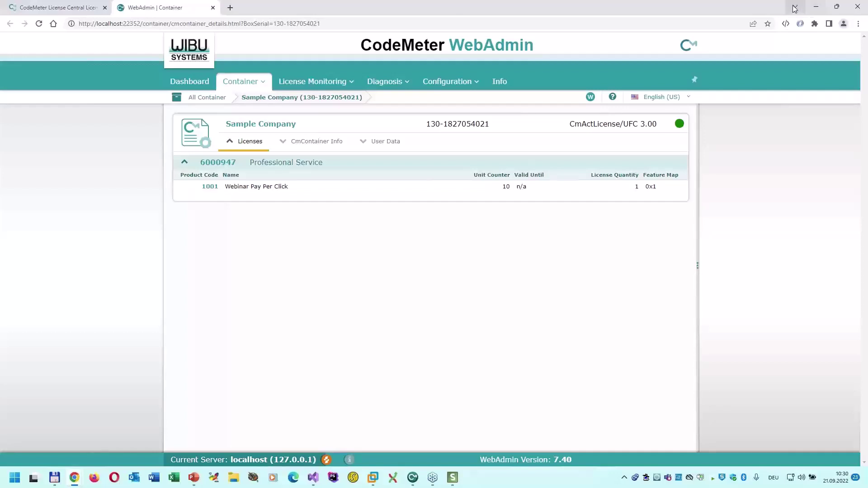
left_click(63, 9)
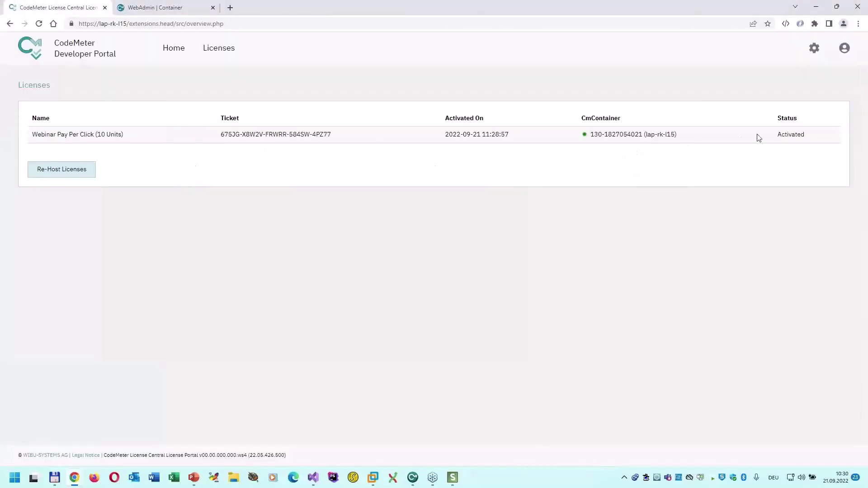
double_click(804, 135)
Create an exam in SampleNotePad, cancelling the first prompt, then agreeing to spend one unit.
left_click(184, 11)
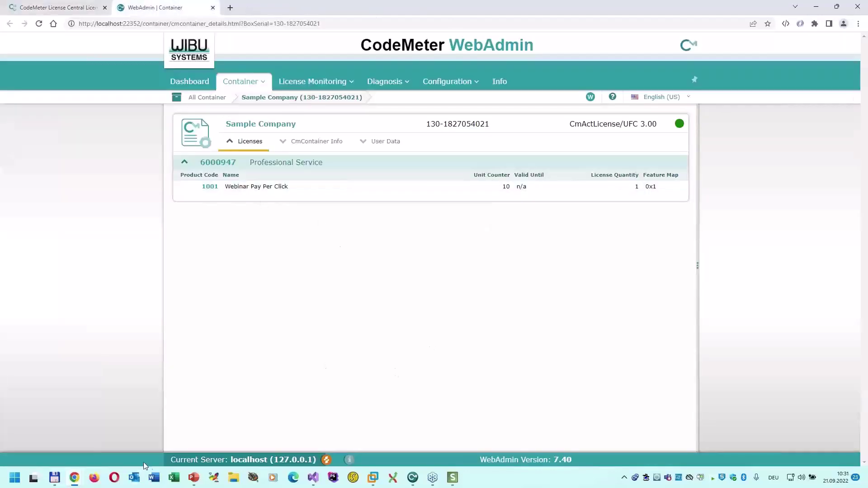
left_click(452, 478)
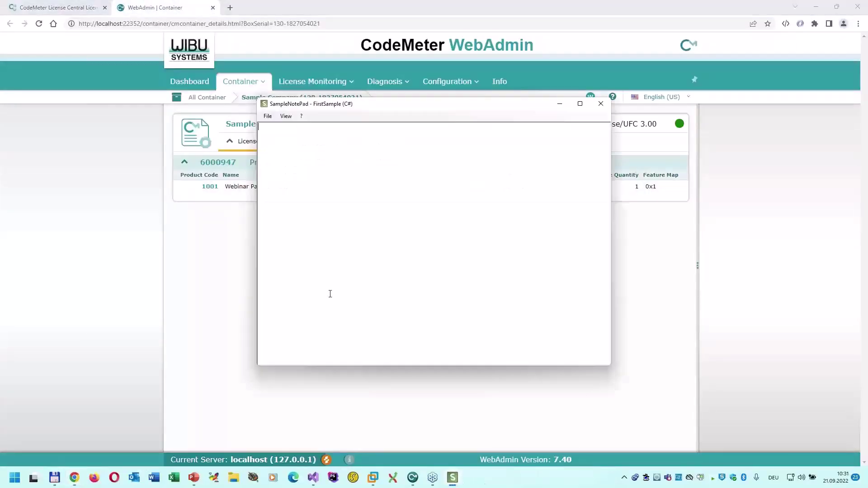
left_click(286, 116)
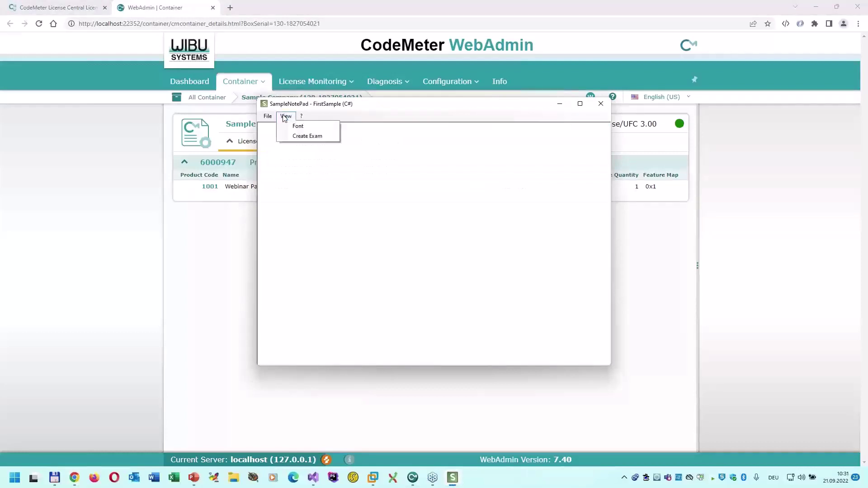
left_click(302, 136)
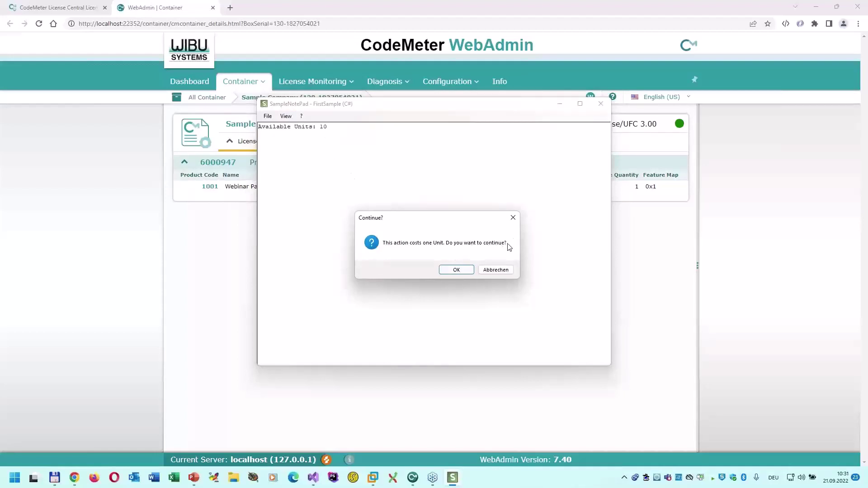
left_click(496, 270)
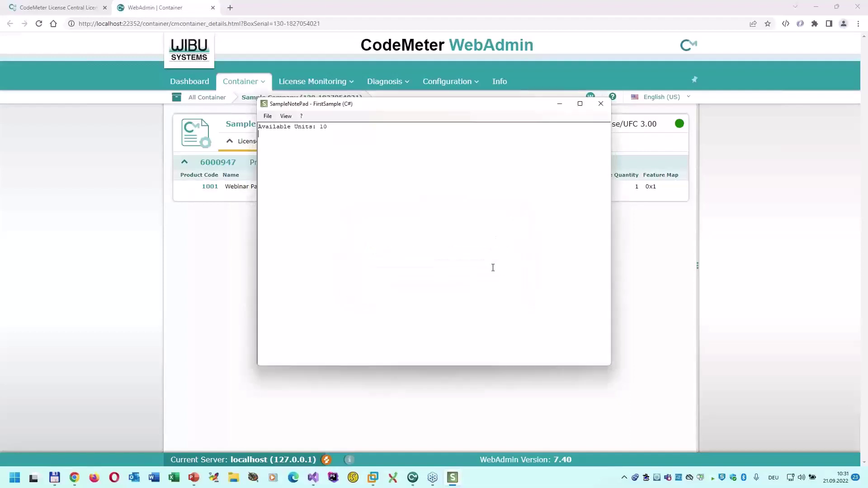
left_click(285, 116)
left_click(304, 135)
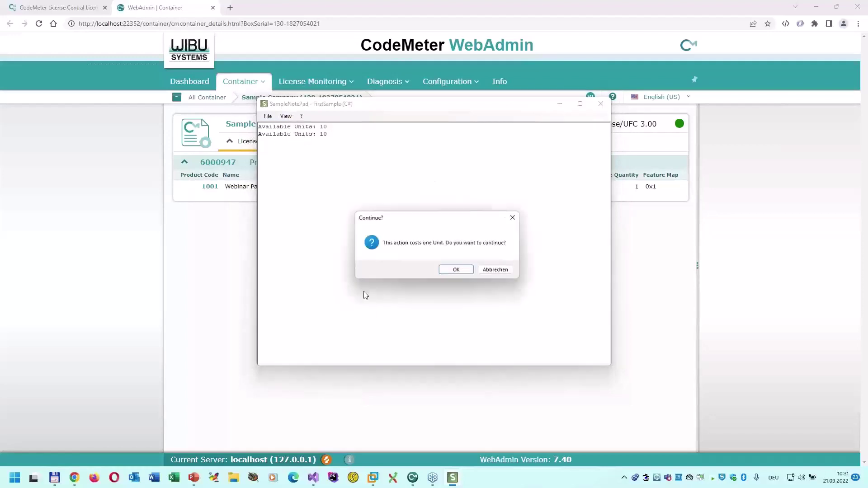
left_click(454, 271)
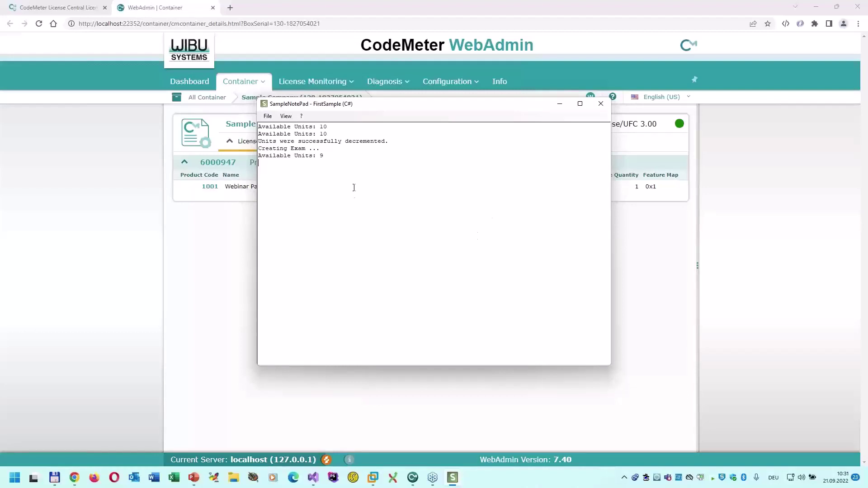
Create a second exam for another unit, then refresh WebAdmin to see the counter at 8.
left_click(285, 116)
left_click(299, 137)
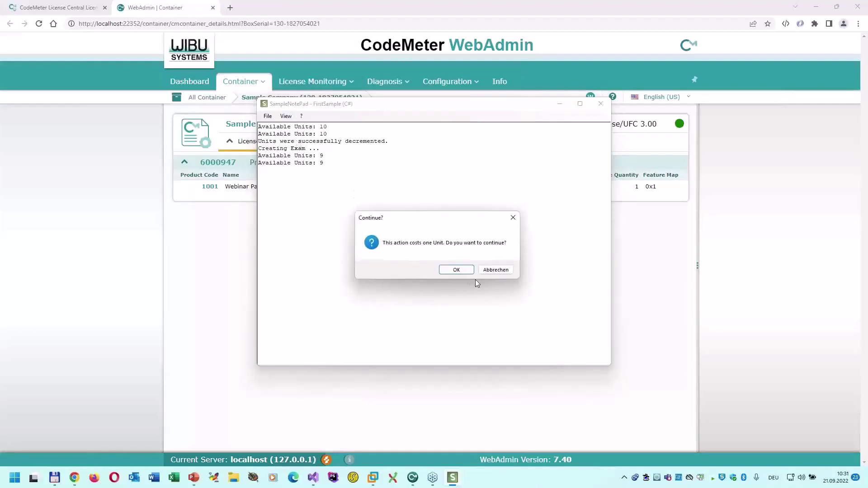
left_click(459, 268)
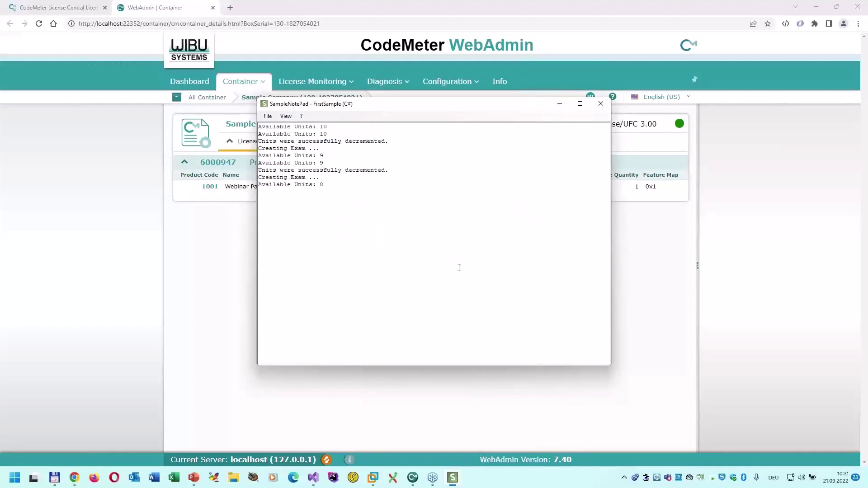
left_click(218, 297)
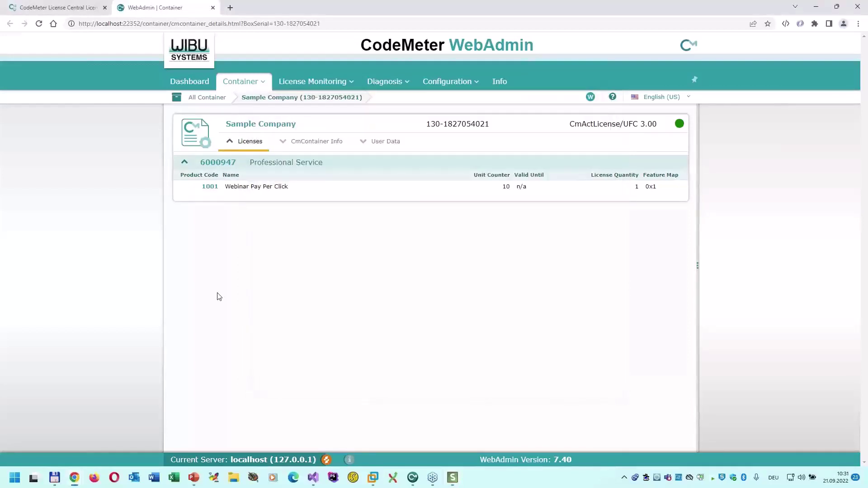
key("F5")
left_click(452, 478)
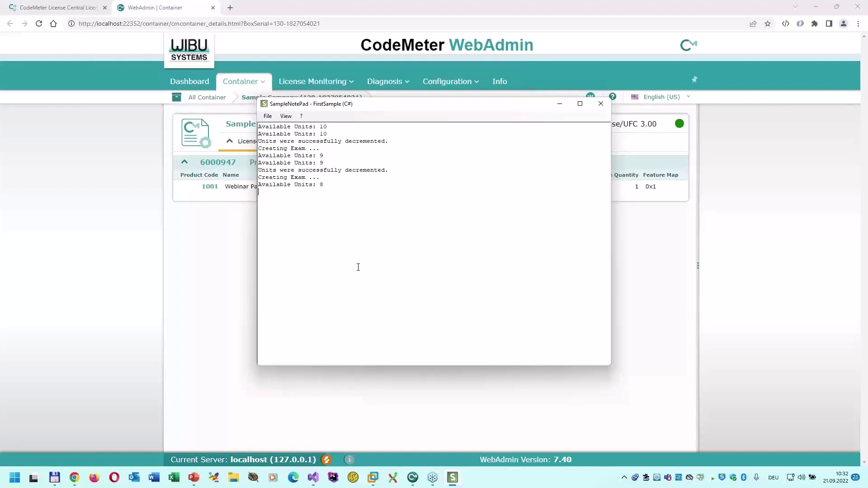
left_click(70, 8)
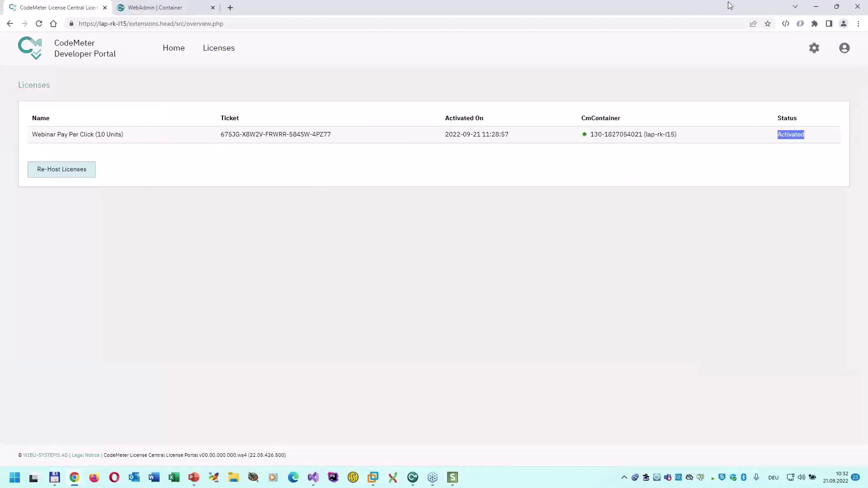
Start a new order in License Central and enter the customer's Customer Id.
left_click(816, 7)
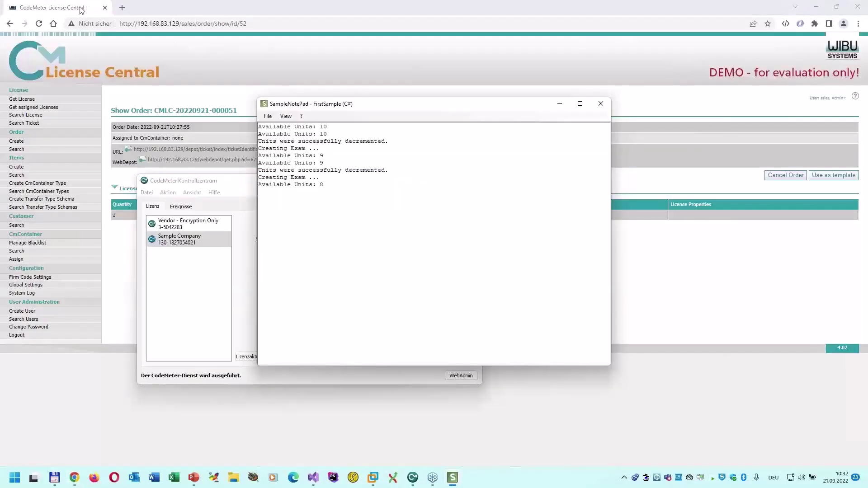
left_click(97, 223)
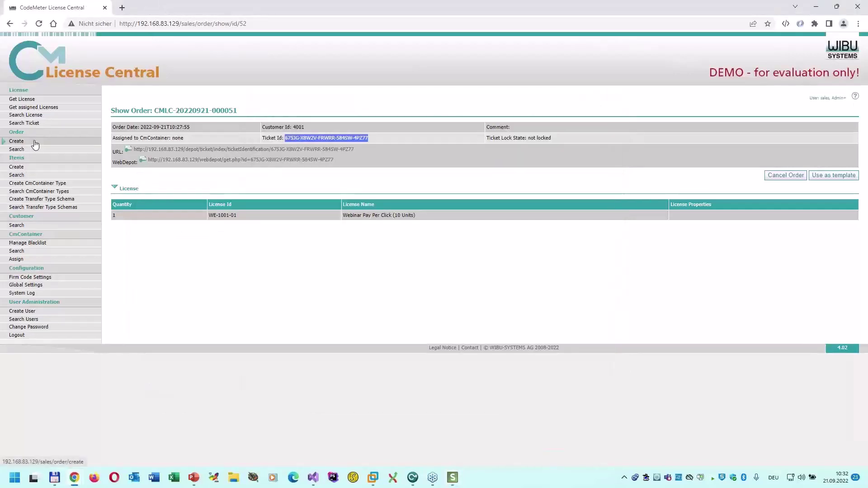
left_click(17, 141)
left_click(174, 144)
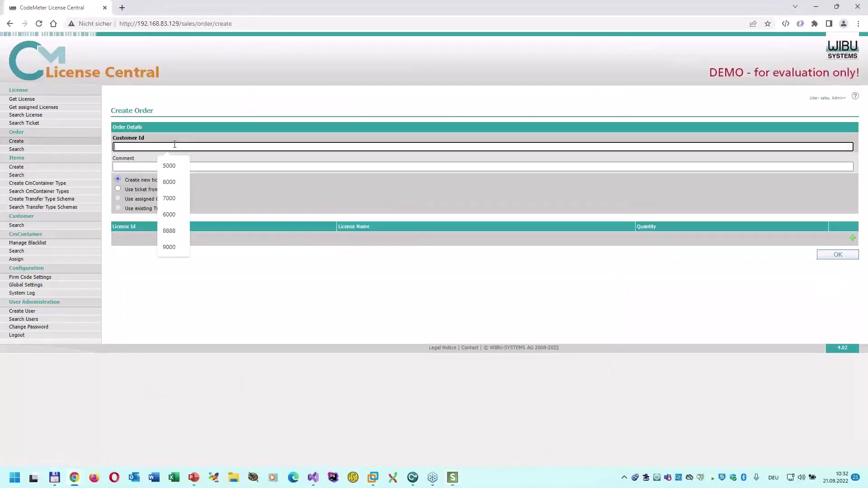
type("400")
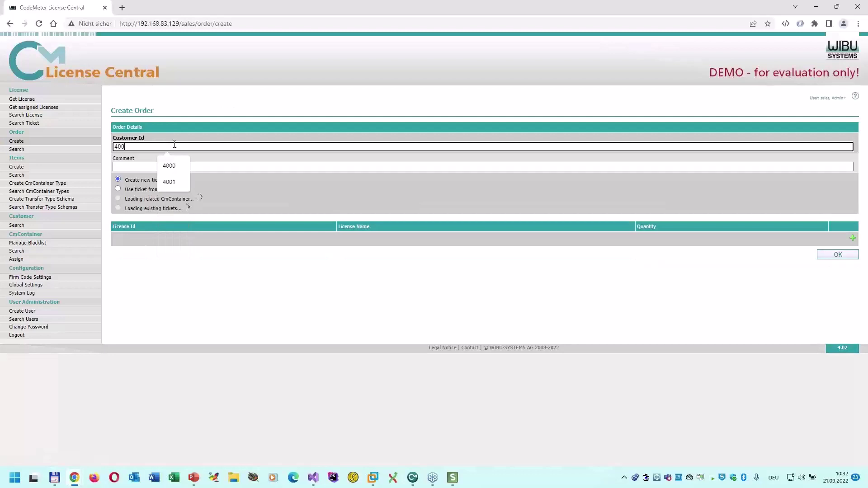
type("2")
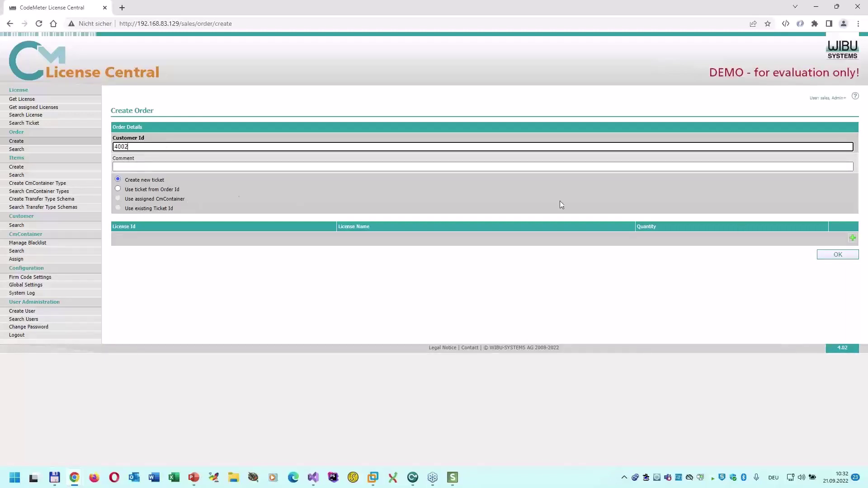
key("BackSpace")
type("1")
Add item WE-1001-01 Webinar Pay Per Click (10 Units), submit the order and copy its ticket ID.
left_click(852, 238)
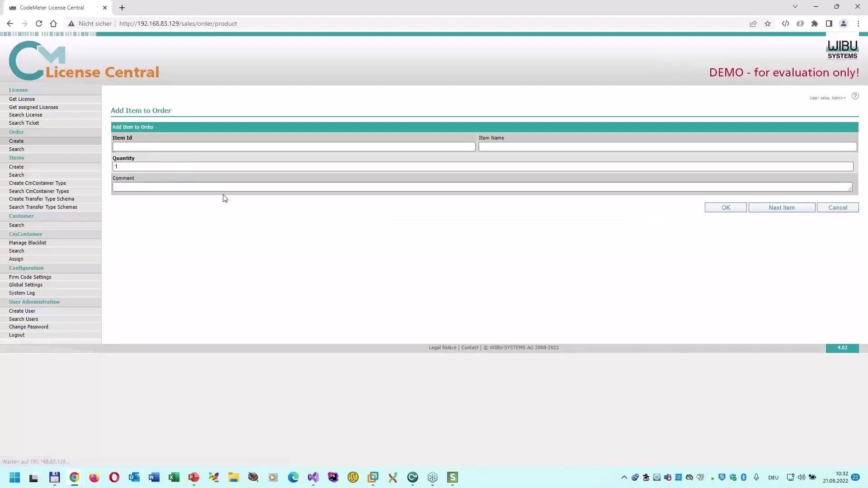
left_click(166, 146)
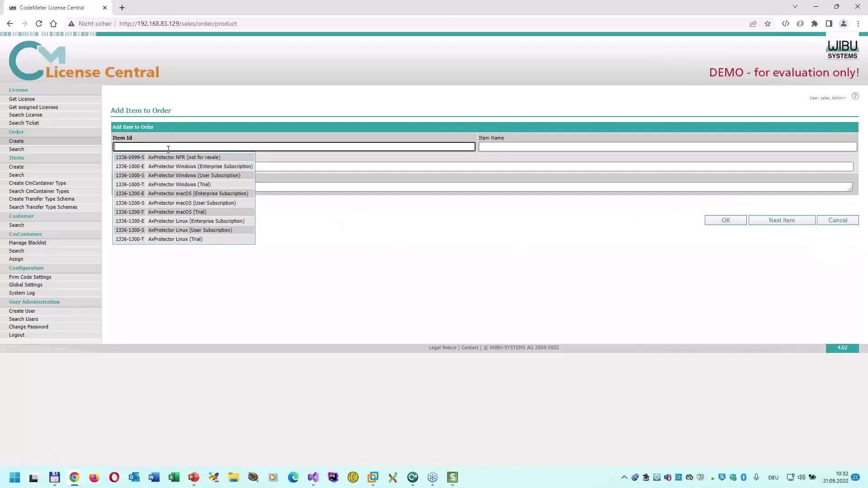
type("we")
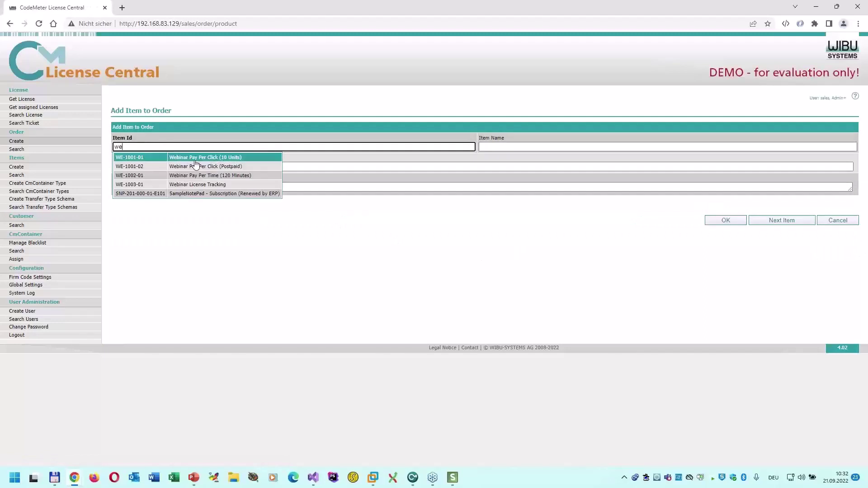
left_click(194, 158)
left_click(724, 221)
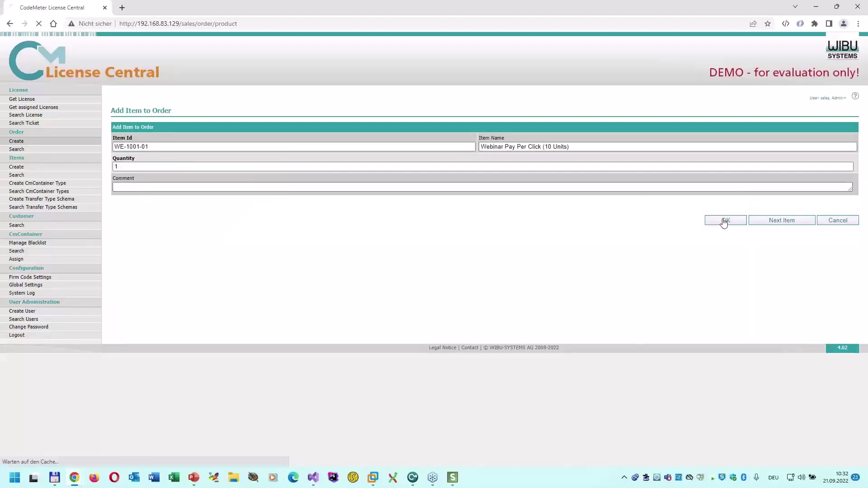
left_click(821, 270)
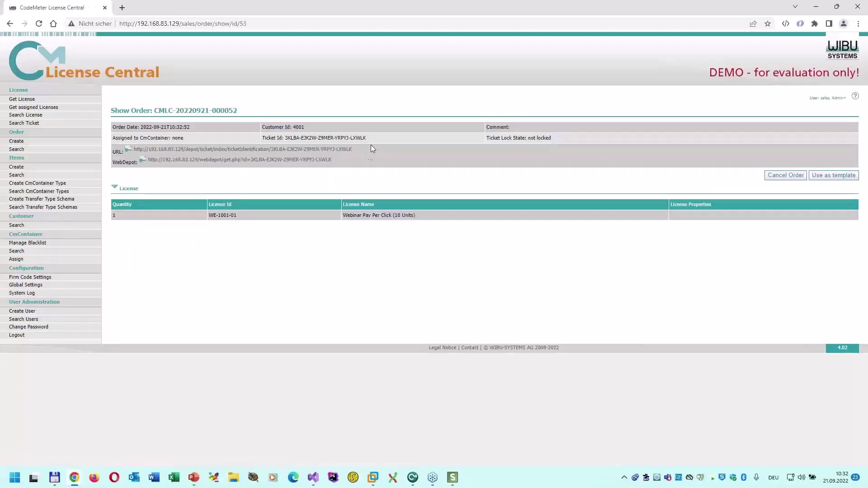
left_click_drag(346, 138, 286, 141)
key("ctrl+c")
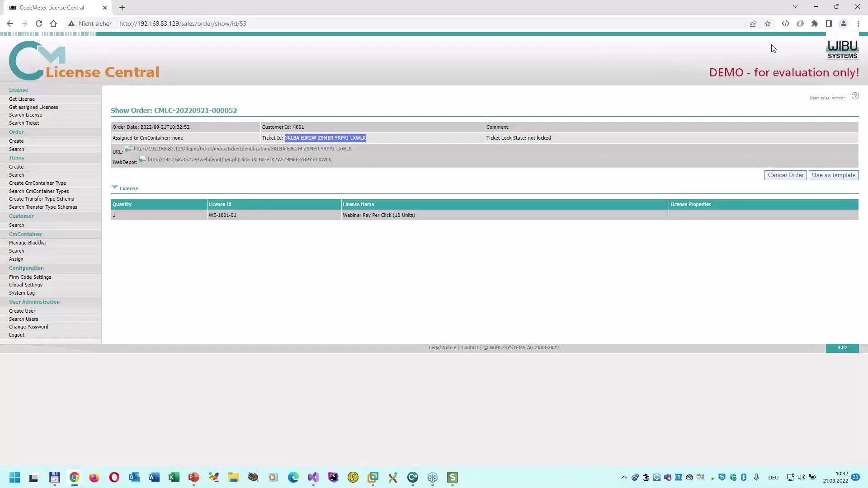
key("alt+Tab")
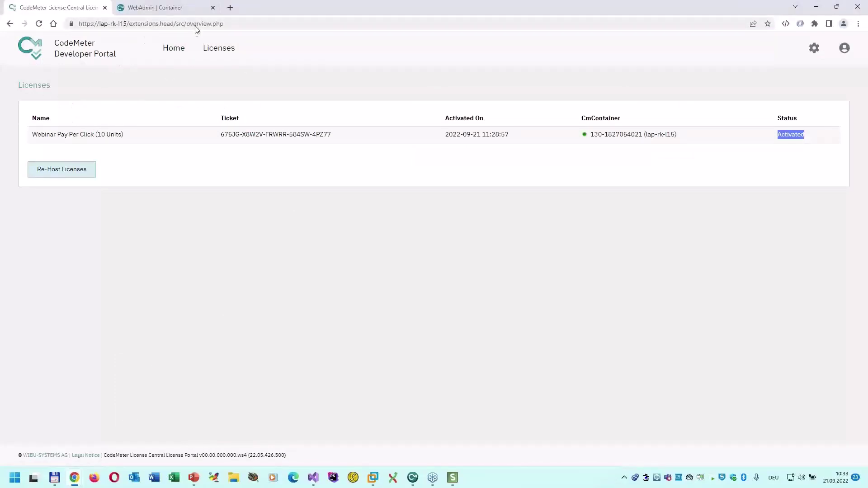
Redeem the pasted ticket on the portal home page and activate its Webinar Pay Per Click license.
left_click(178, 51)
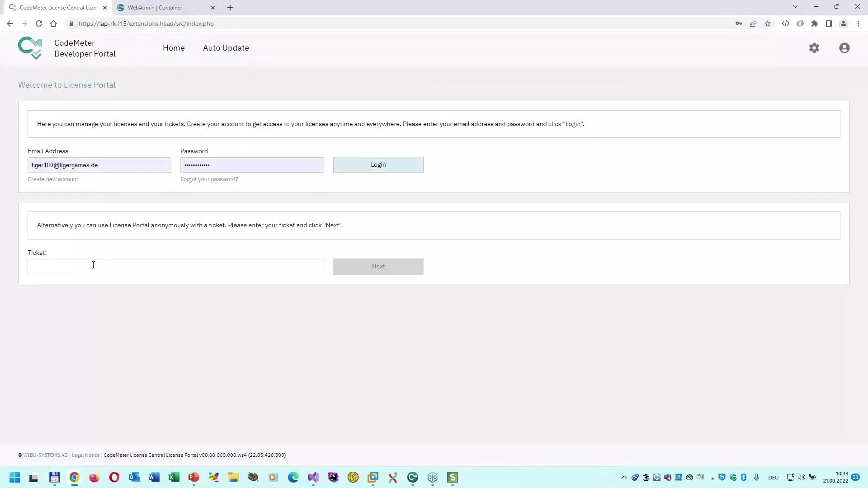
left_click(93, 266)
key("ctrl+v")
key("Return")
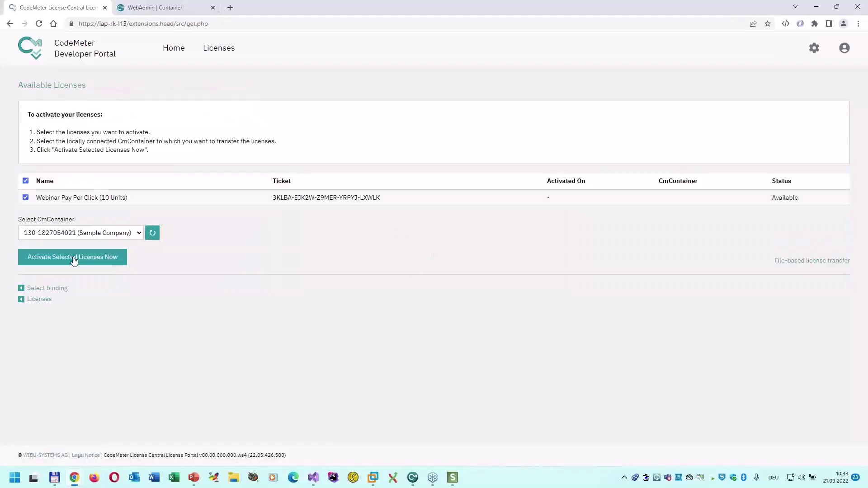
left_click(74, 261)
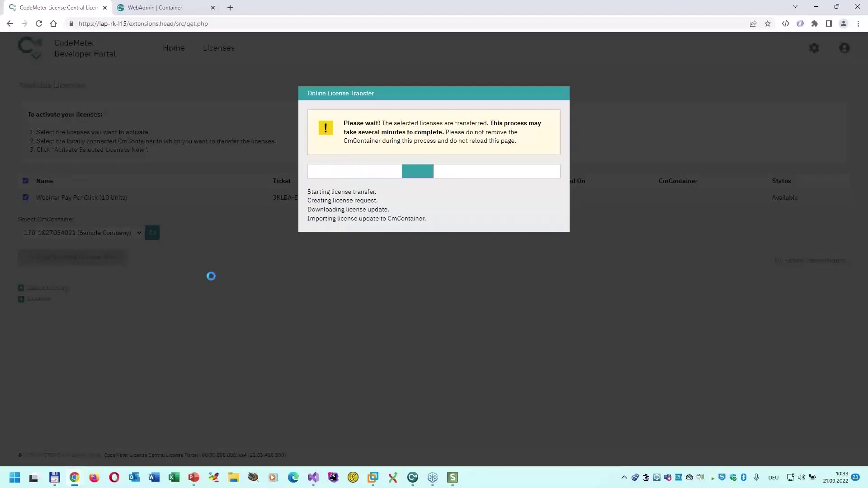
Refresh WebAdmin to confirm 18 units, then create an exam in SampleNotePad spending one unit.
left_click(171, 9)
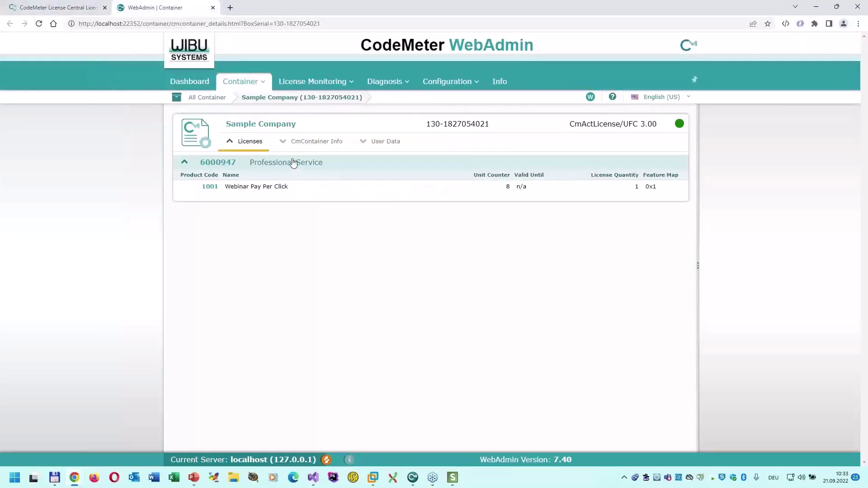
key("F5")
left_click(454, 482)
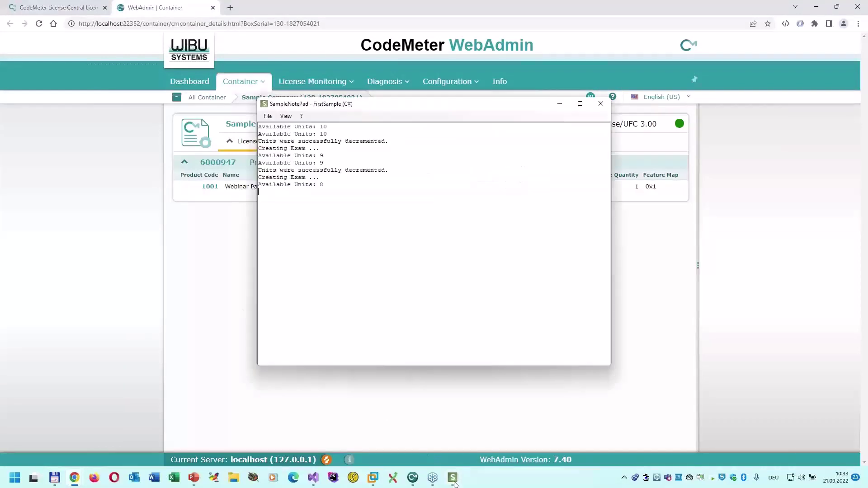
left_click(286, 116)
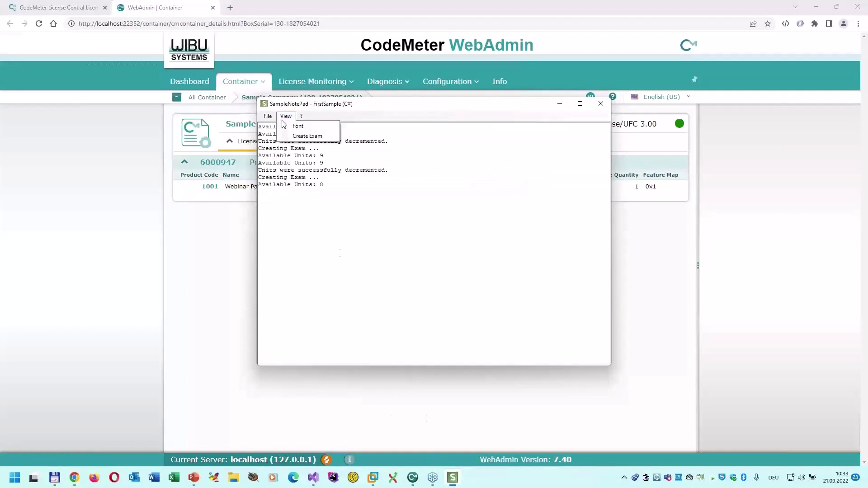
left_click(307, 136)
left_click(446, 269)
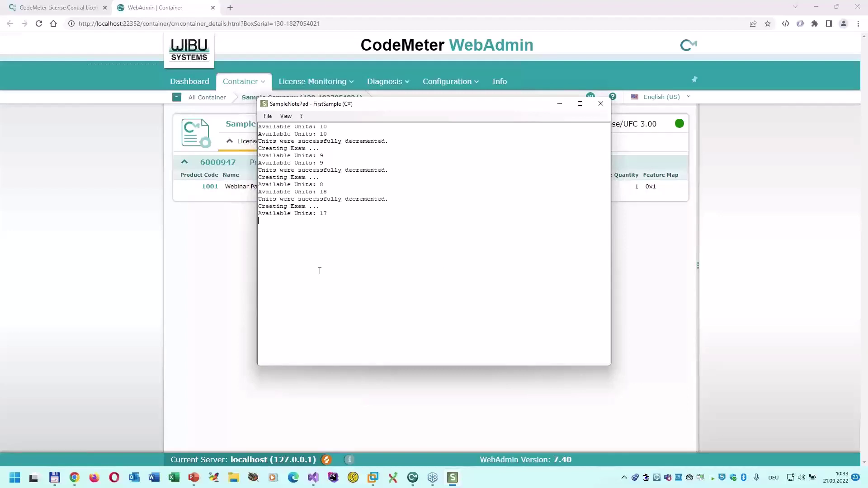
Check WebAdmin again, then dismiss the completed transfer message in the License Portal.
left_click(210, 271)
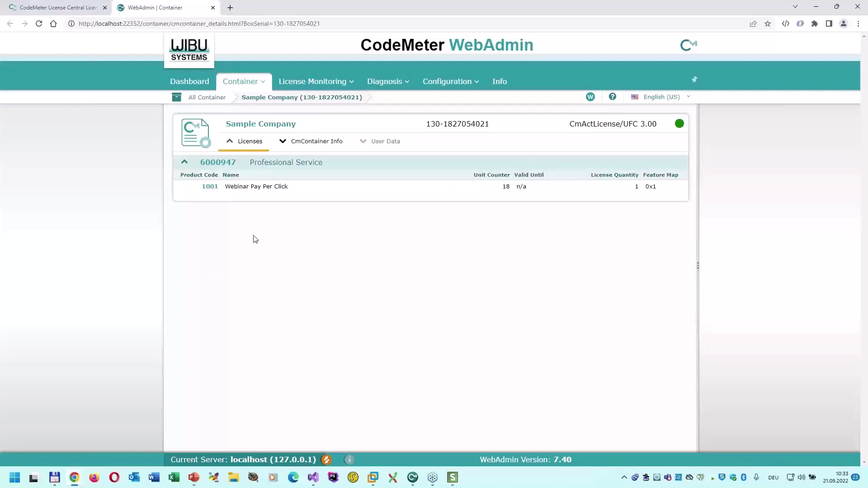
left_click(55, 8)
left_click(324, 228)
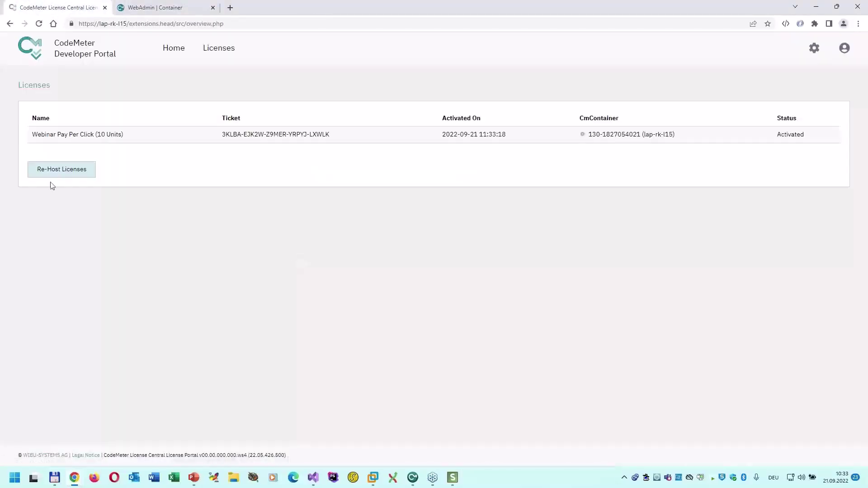
Re-host the Webinar Pay Per Click license by deactivating it from the container.
left_click(75, 171)
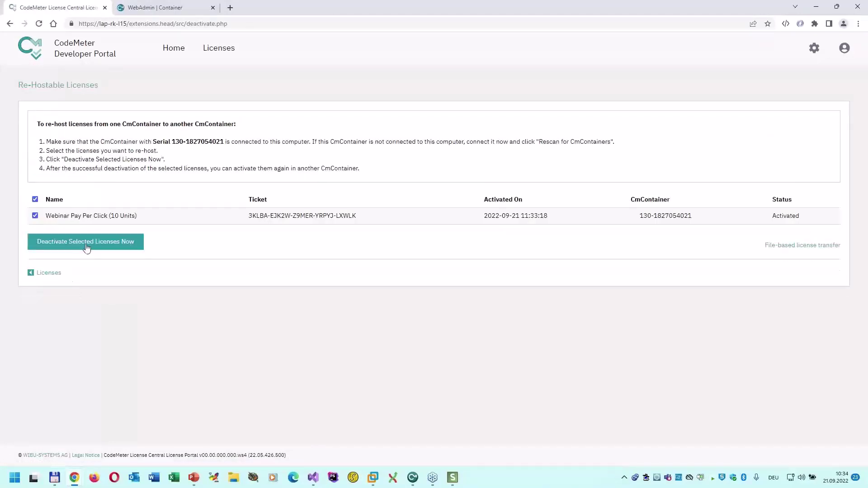
left_click(87, 247)
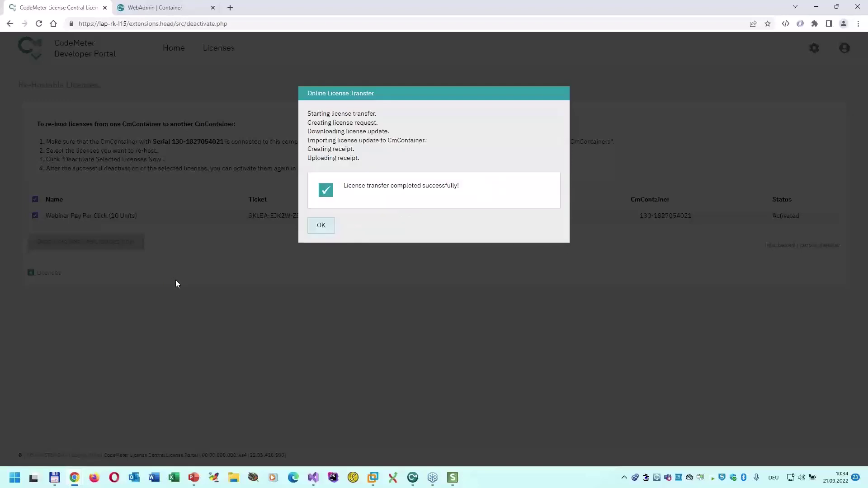
left_click(321, 225)
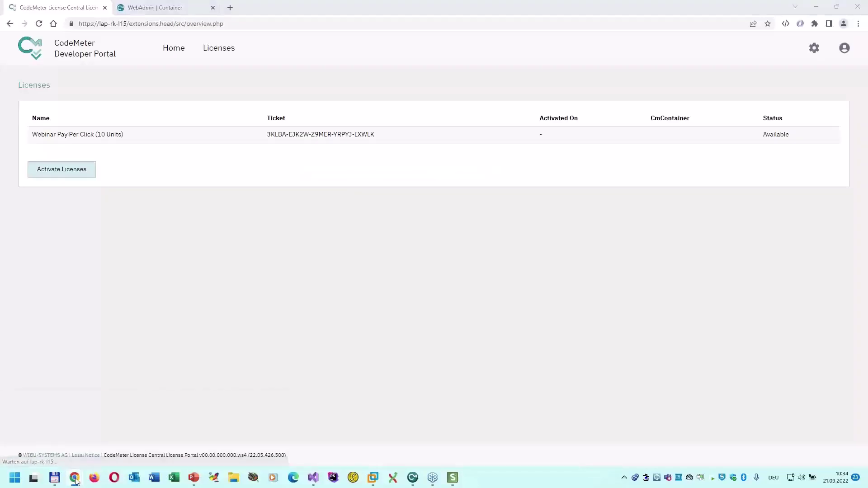
Copy the previous order's ticket ID from License Central's Tickets list.
mouse_move(74, 477)
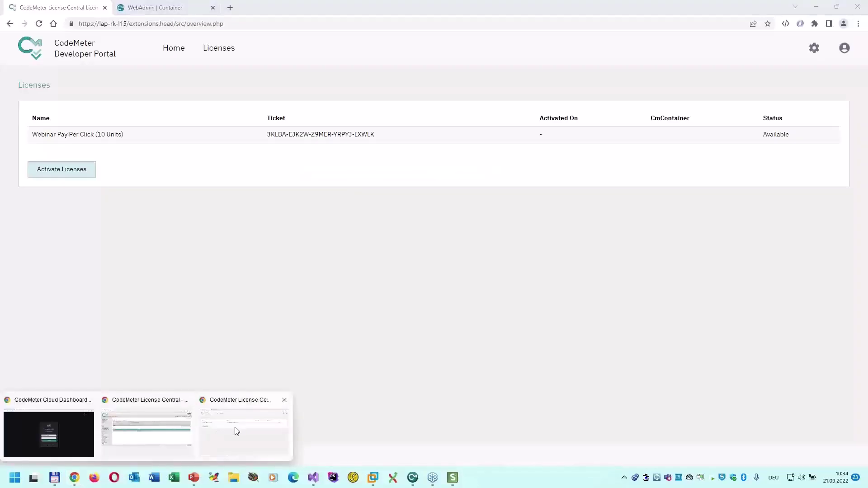
left_click(169, 431)
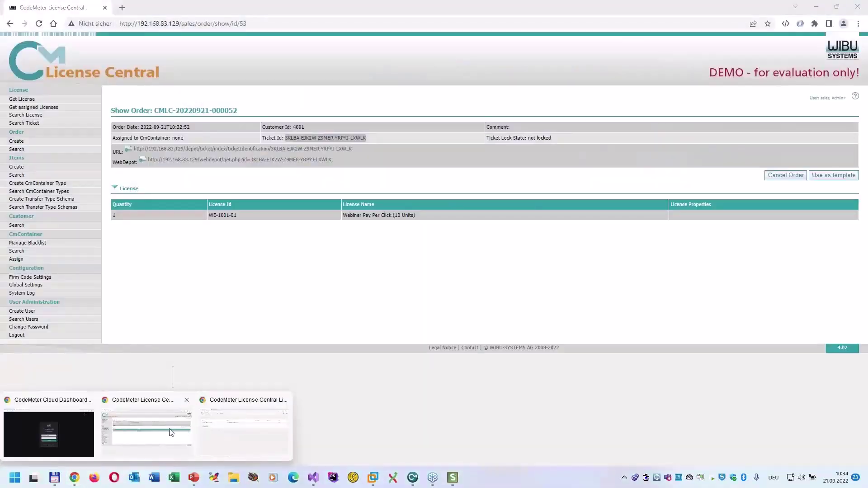
left_click(36, 99)
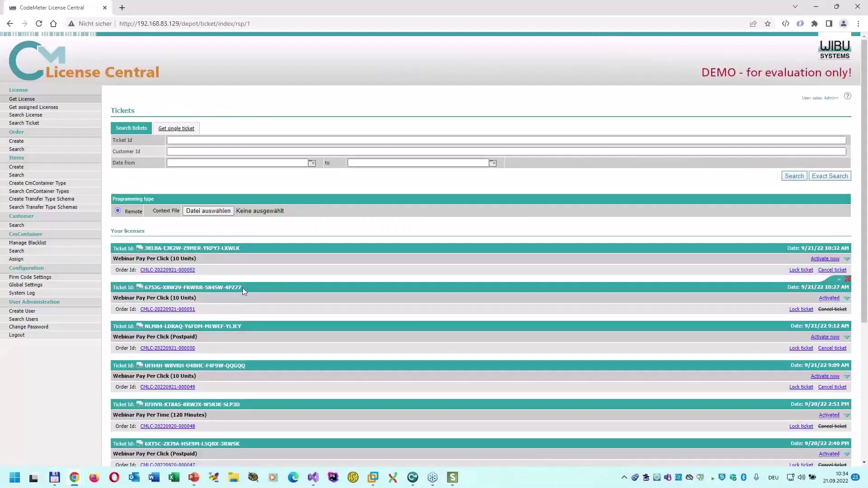
left_click_drag(242, 287, 144, 288)
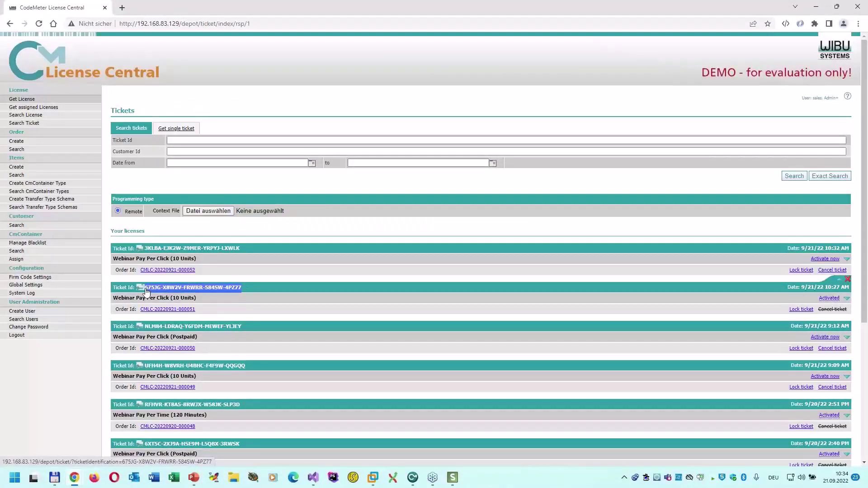
key("alt+Tab")
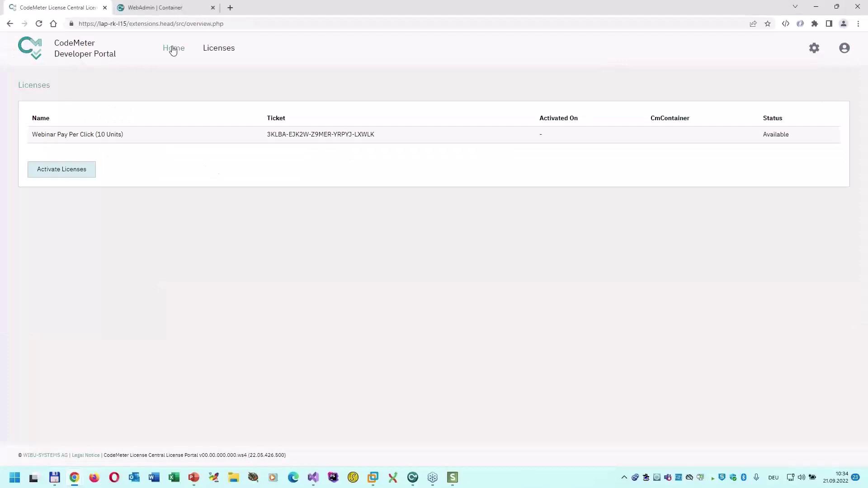
Enter both ticket IDs in the portal's Ticket field and submit them together.
left_click(173, 49)
left_click(86, 267)
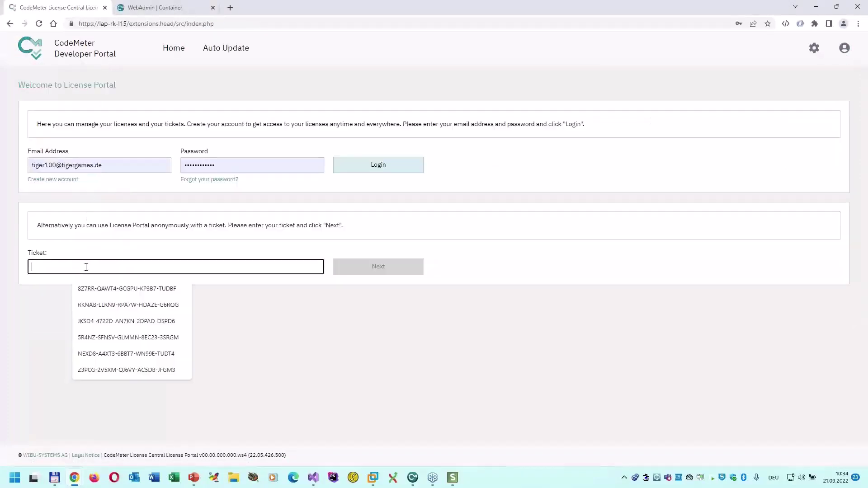
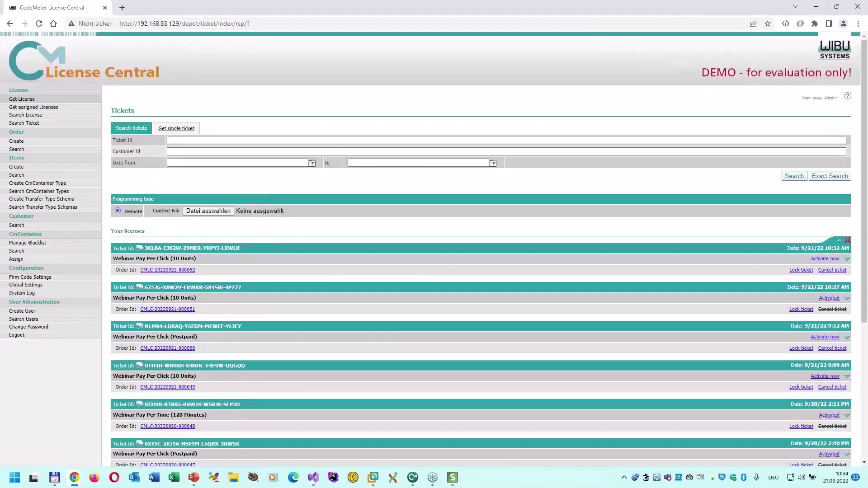
left_click_drag(241, 248, 146, 250)
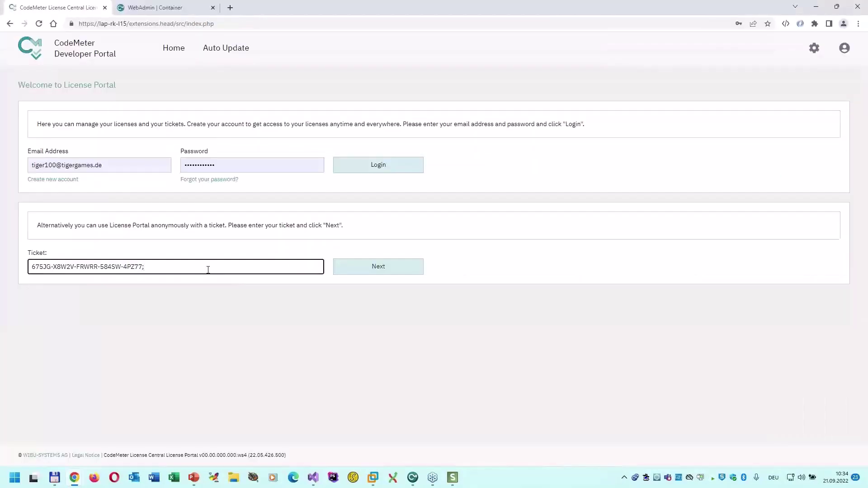
key("ctrl+v")
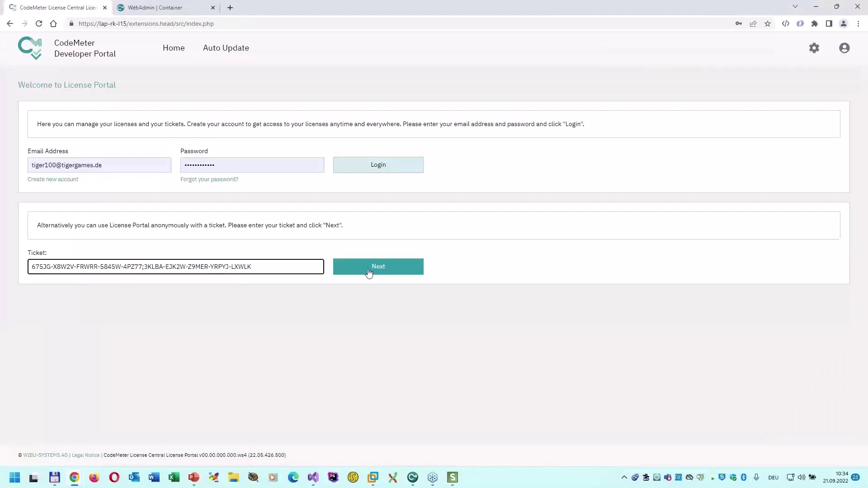
left_click(368, 271)
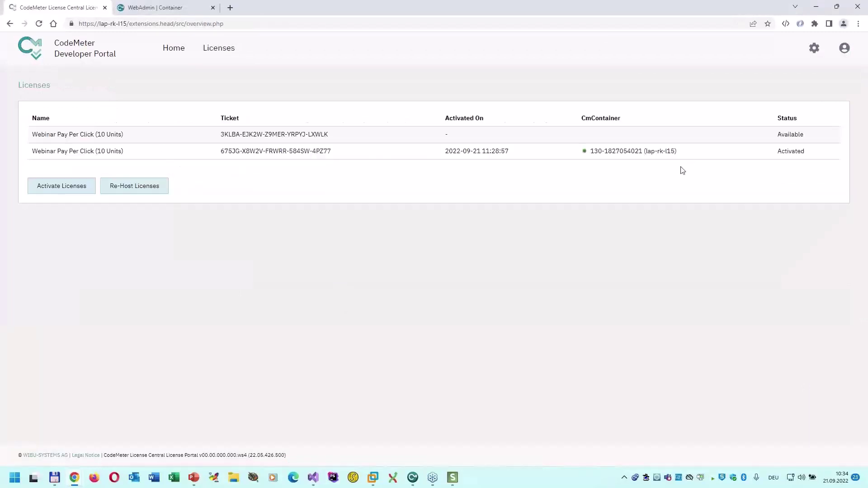
Deactivate the activated pay-per-click license via Re-Host Licenses, then return to License Central.
left_click(145, 190)
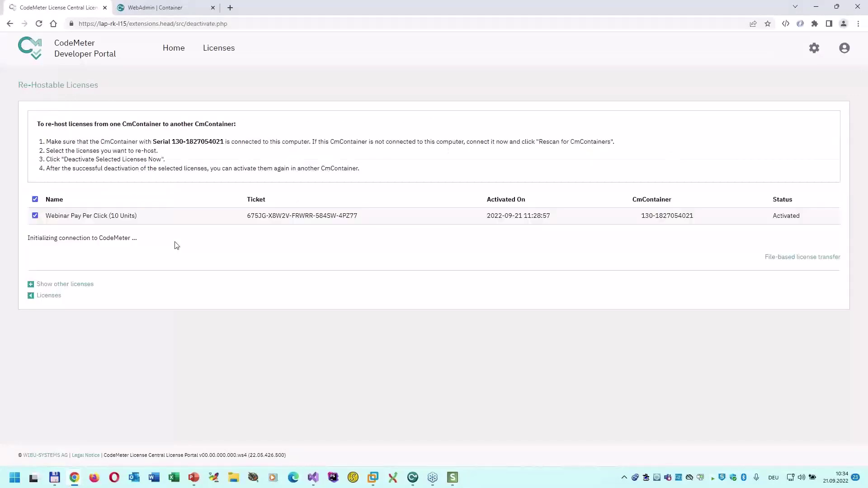
left_click(81, 241)
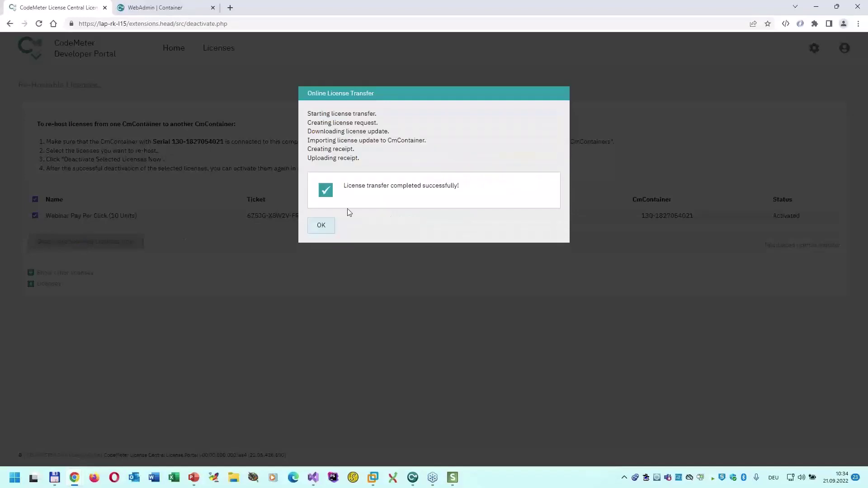
left_click(322, 226)
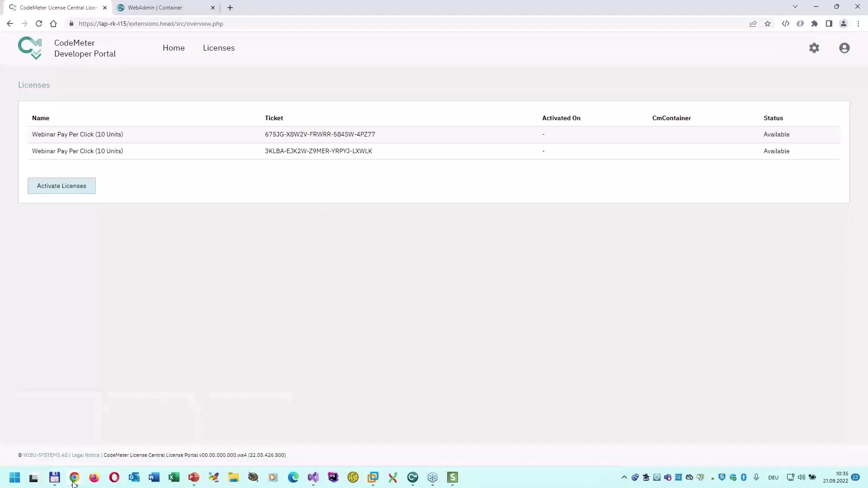
mouse_move(75, 476)
left_click(159, 433)
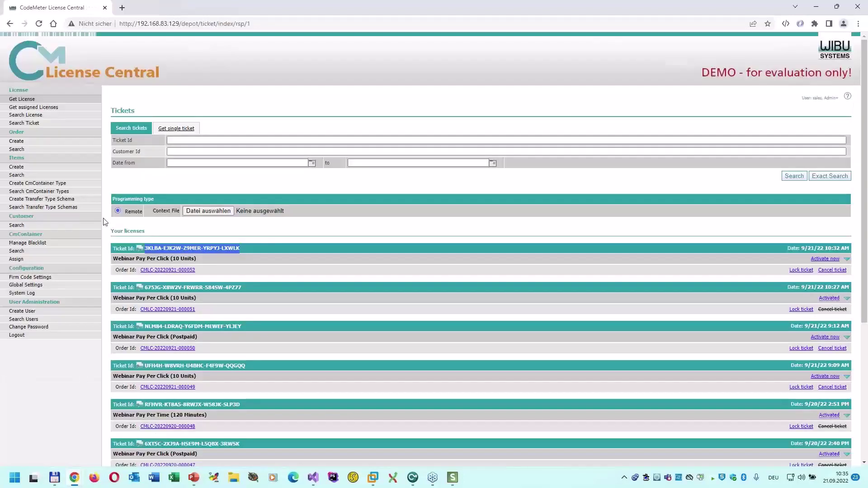
Search licenses by the demo customer's Customer Id to list both Webinar Pay Per Click items.
left_click(38, 116)
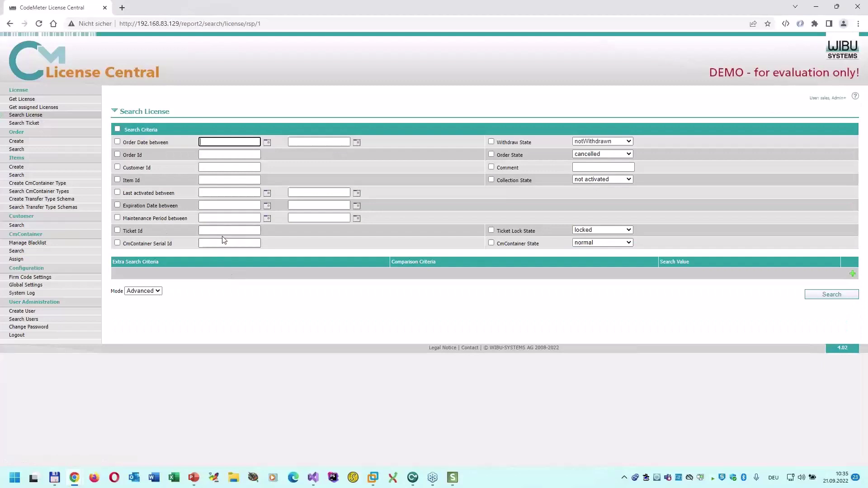
left_click(211, 168)
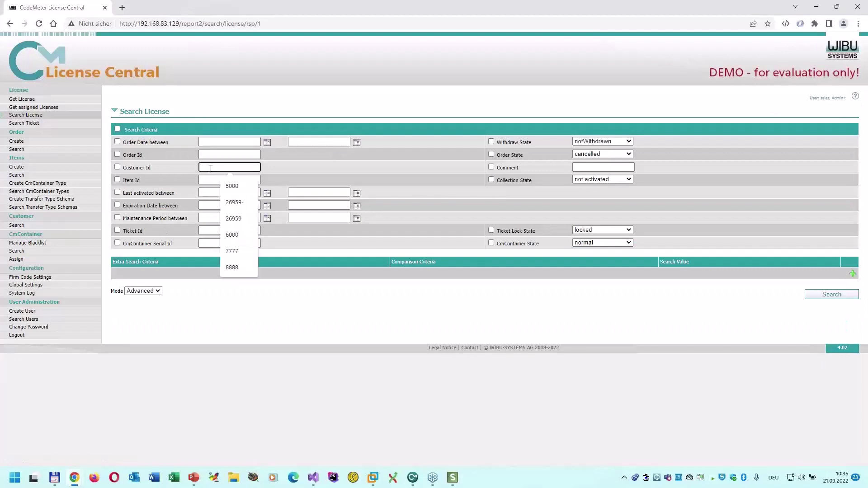
type("400")
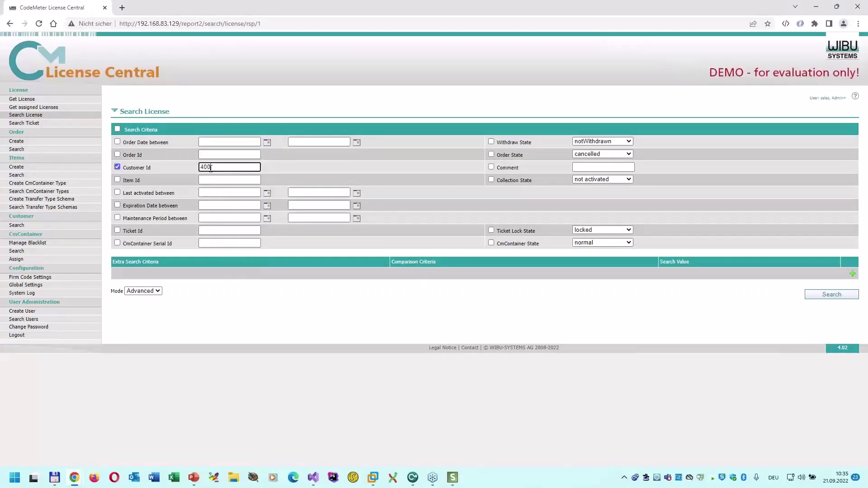
type("1")
left_click(824, 295)
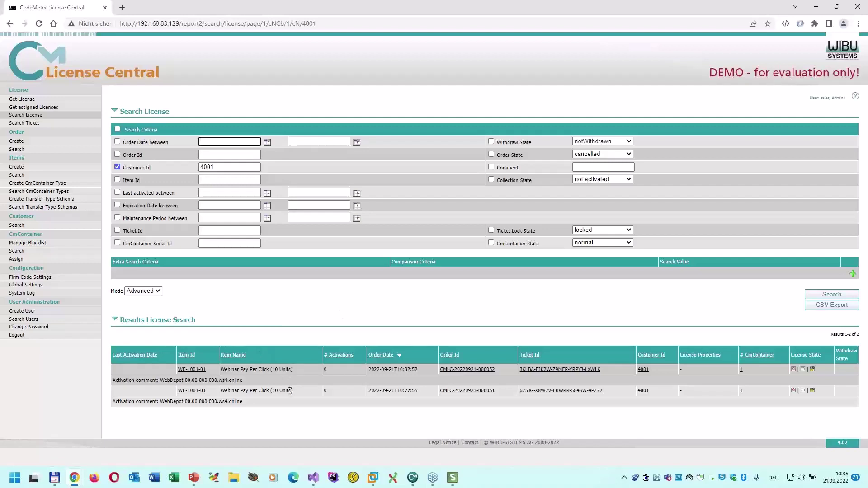
Inspect the newer WE-1001-01 license's unit counter of 10, then open the older license's details.
left_click(194, 370)
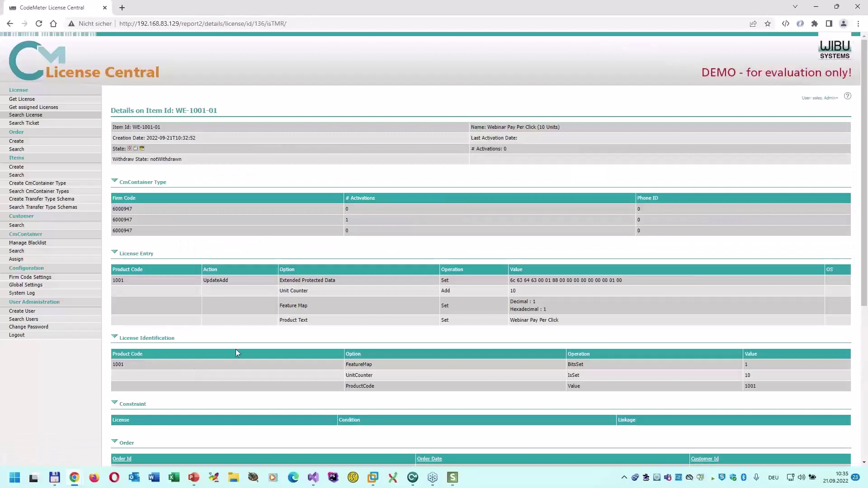
double_click(513, 290)
left_click(10, 24)
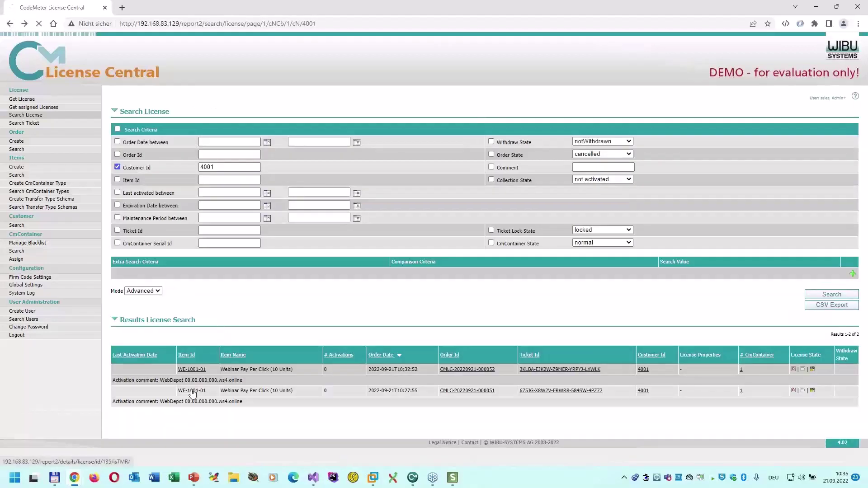
left_click(192, 392)
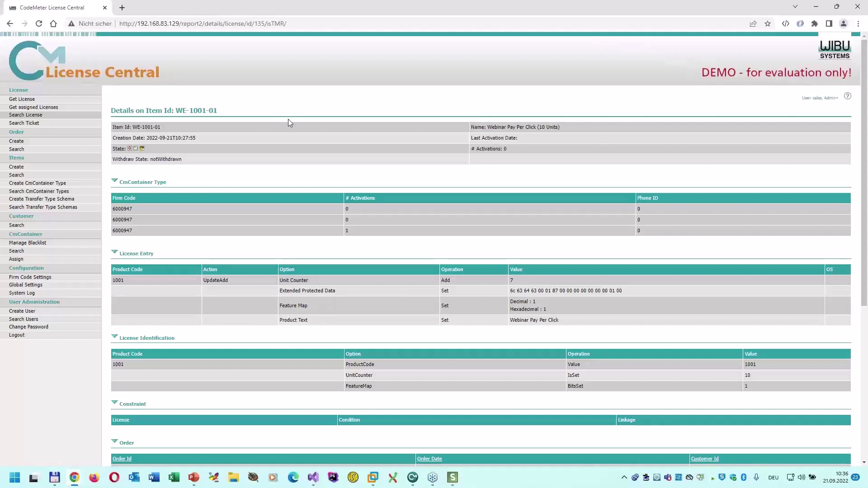
Delete the Sample Company container in CodeMeter Control Center, then activate both Webinar Pay Per Click licenses.
left_click(820, 10)
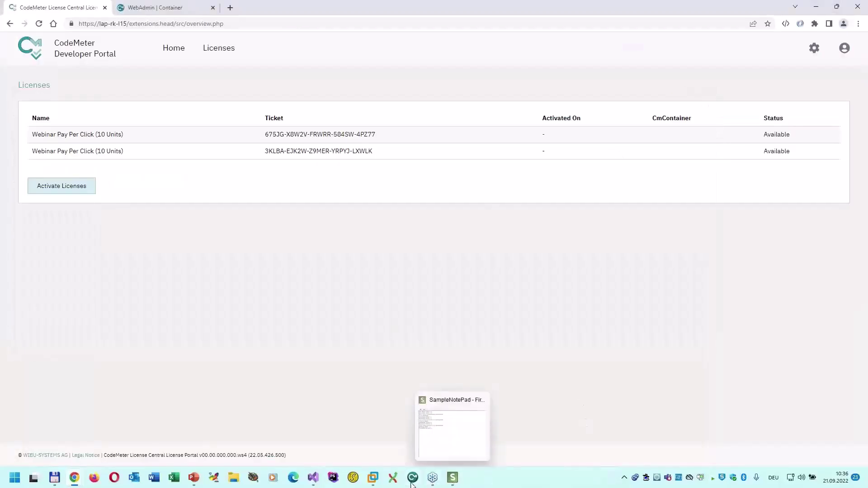
left_click(412, 479)
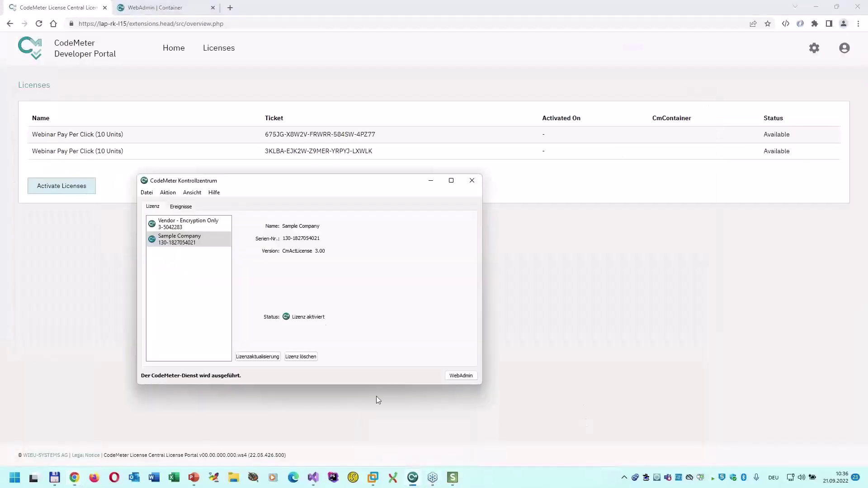
left_click(311, 360)
left_click(484, 251)
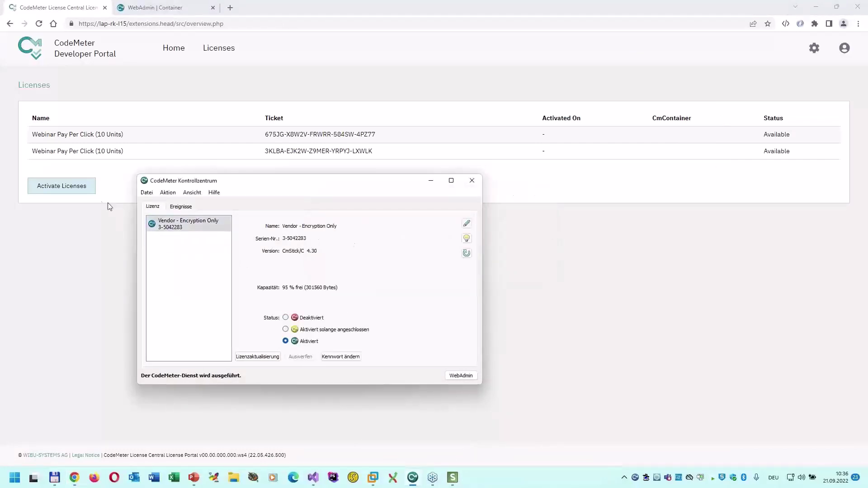
left_click(77, 189)
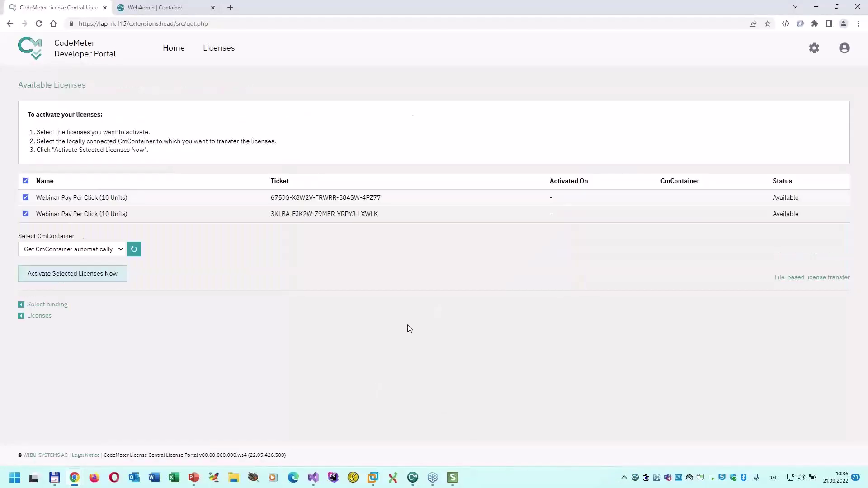
left_click(63, 281)
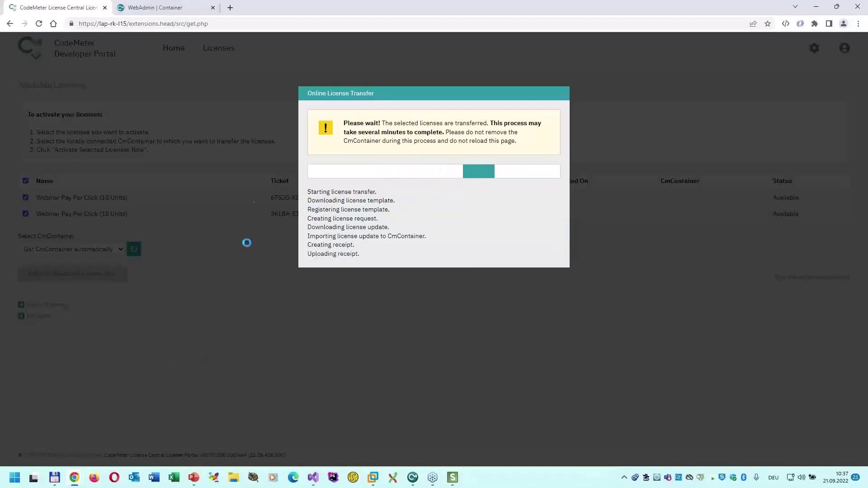
Check in WebAdmin that Sample Company's Webinar Pay Per Click license has 17 units, then open and close SampleNotePad.
left_click(180, 7)
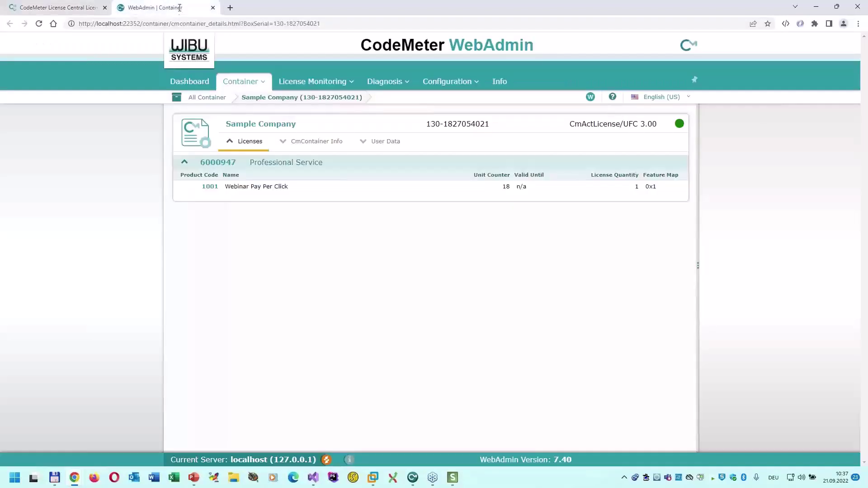
left_click(207, 99)
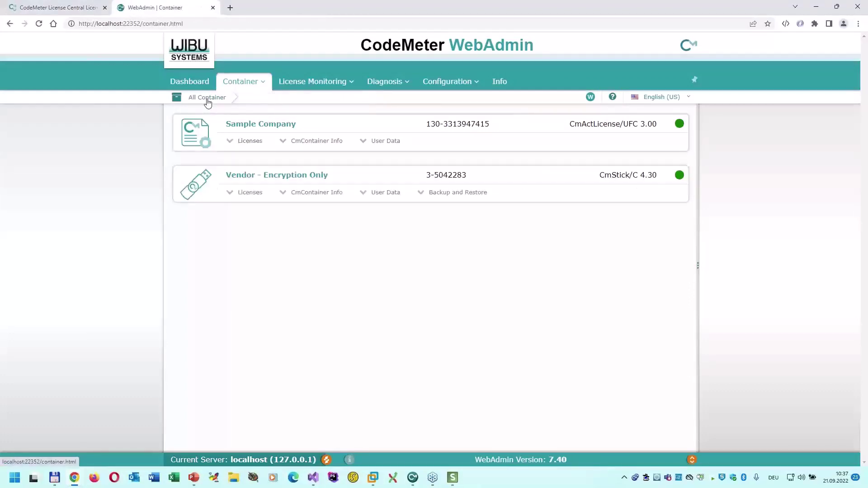
left_click(248, 141)
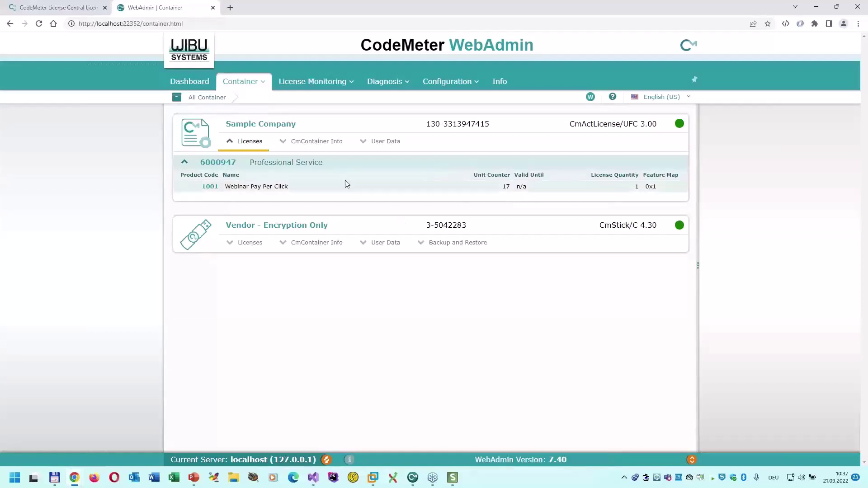
left_click(453, 483)
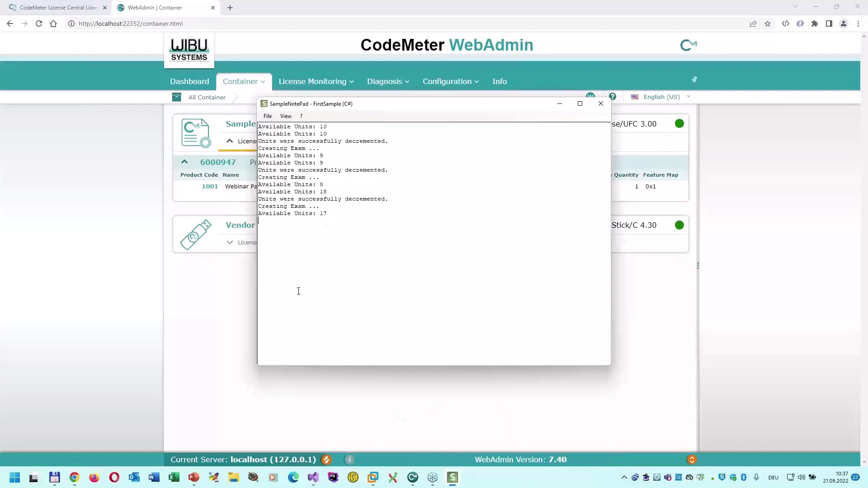
left_click(597, 108)
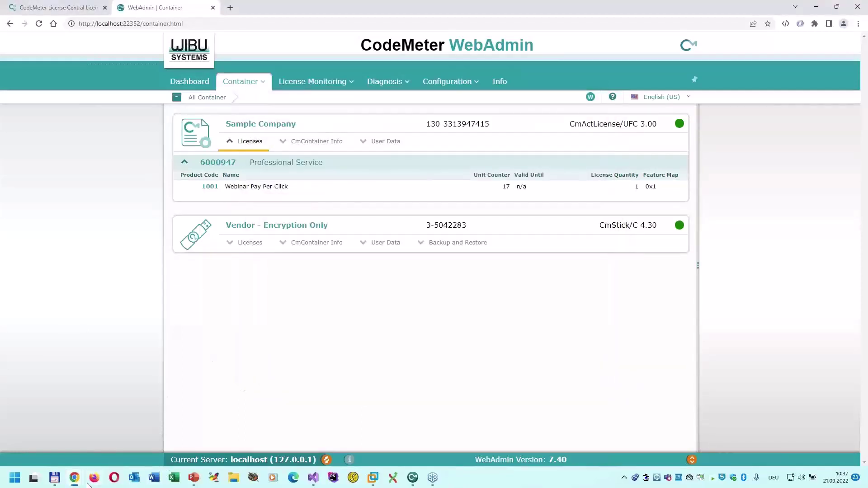
Search License Central items by the Item Id 'we'.
mouse_move(86, 483)
left_click(138, 430)
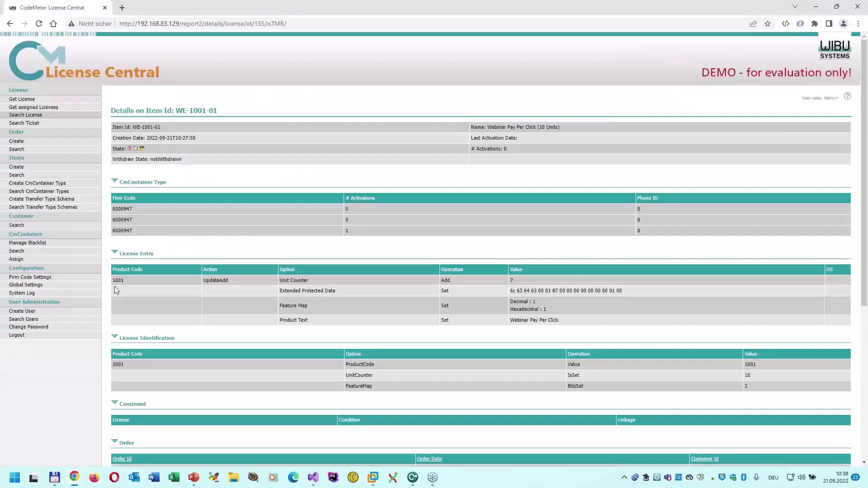
left_click(47, 176)
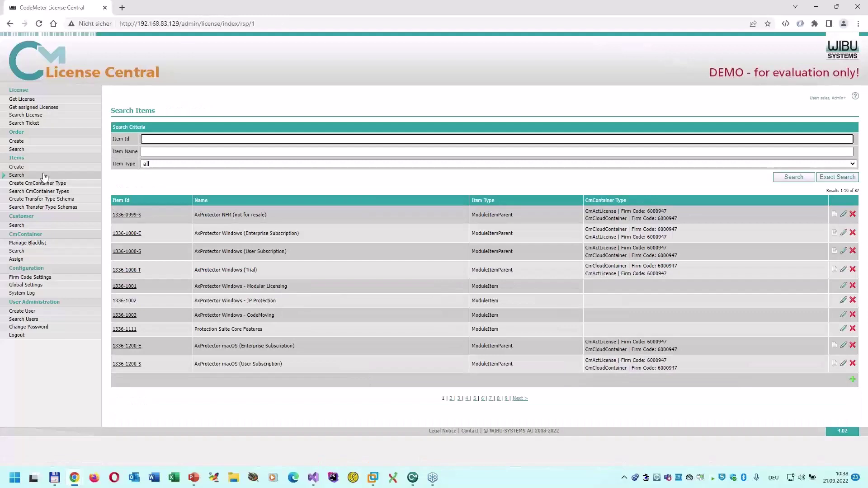
left_click(175, 140)
type("we")
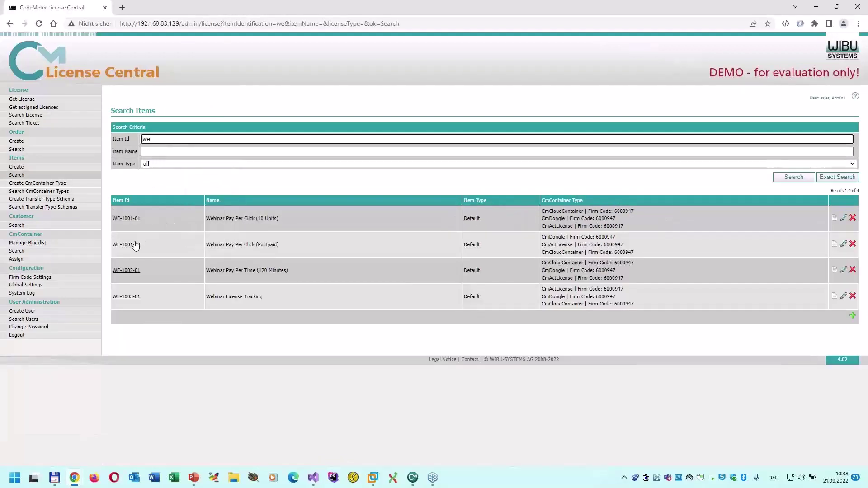
Confirm WE-1001-02 (Postpaid) has a Unit Counter of 1000000, then return to the search results.
left_click(135, 245)
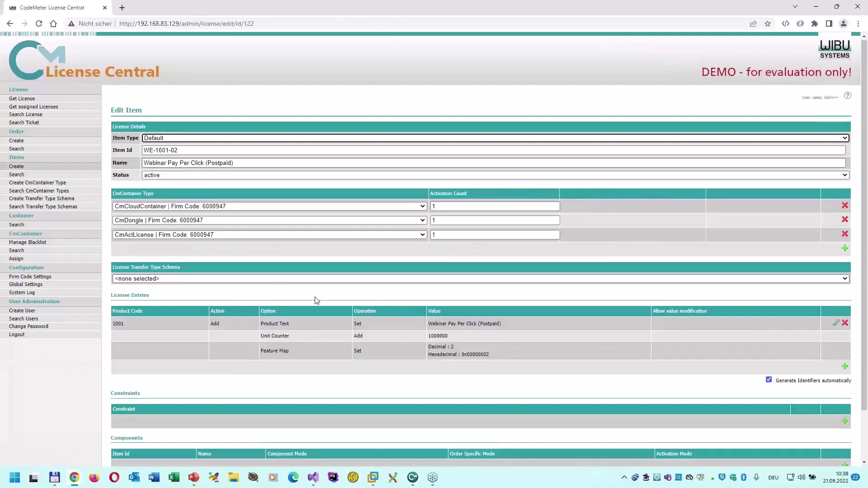
scroll(317, 300, "down", 2)
left_click_drag(457, 281, 422, 283)
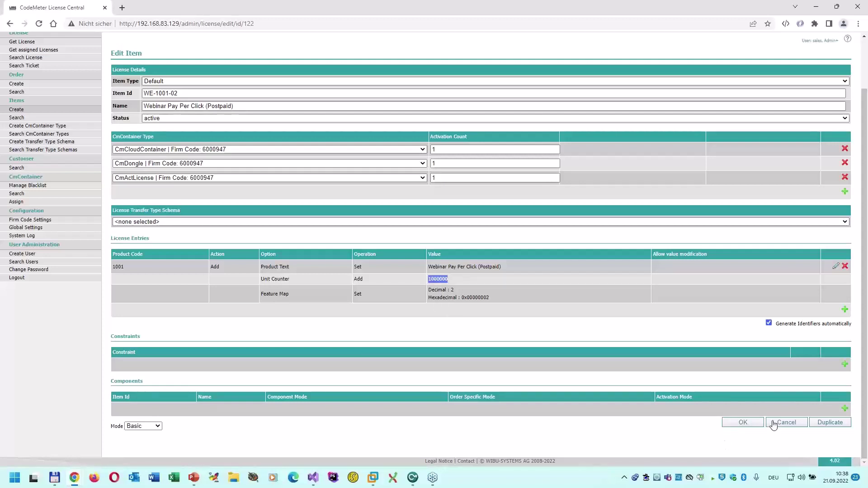
scroll(417, 229, "up", 1)
scroll(417, 233, "up", 1)
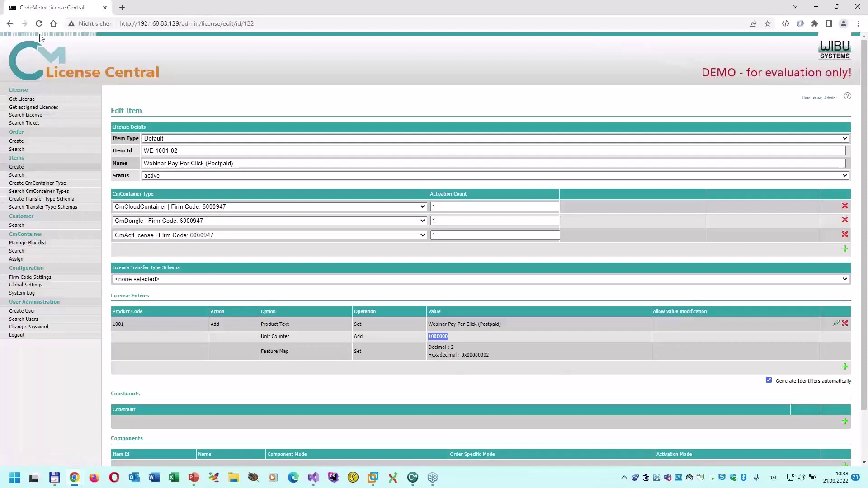
left_click(10, 24)
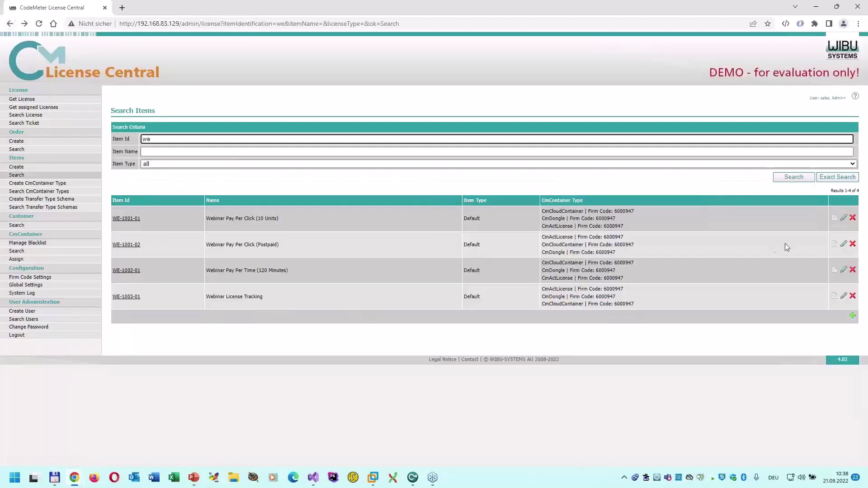
Order one WE-1001-02 Webinar Pay Per Click (Postpaid) license for the customer's id.
left_click(835, 244)
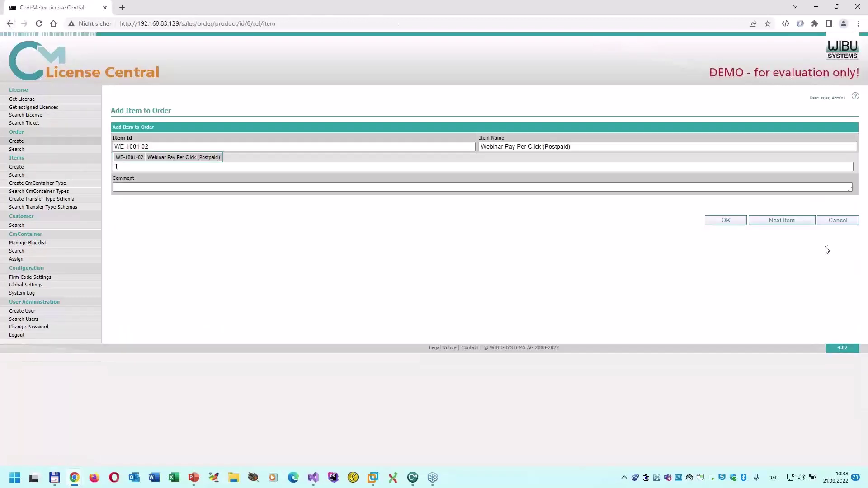
left_click(734, 225)
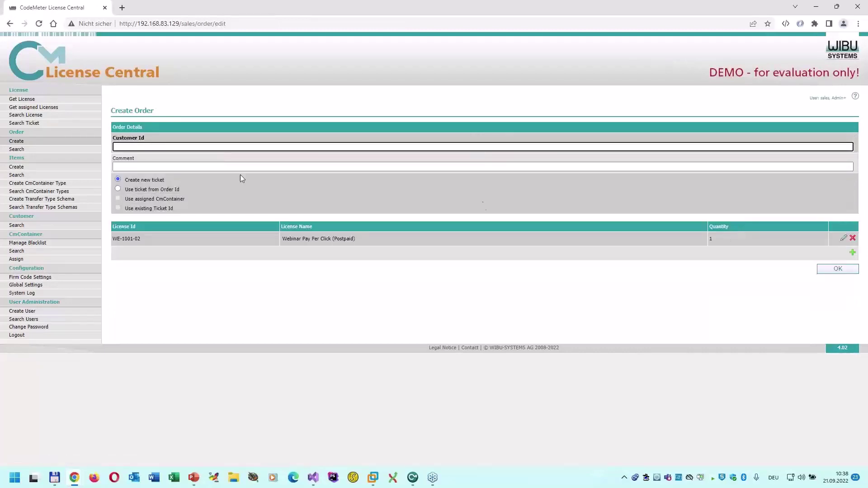
type("4")
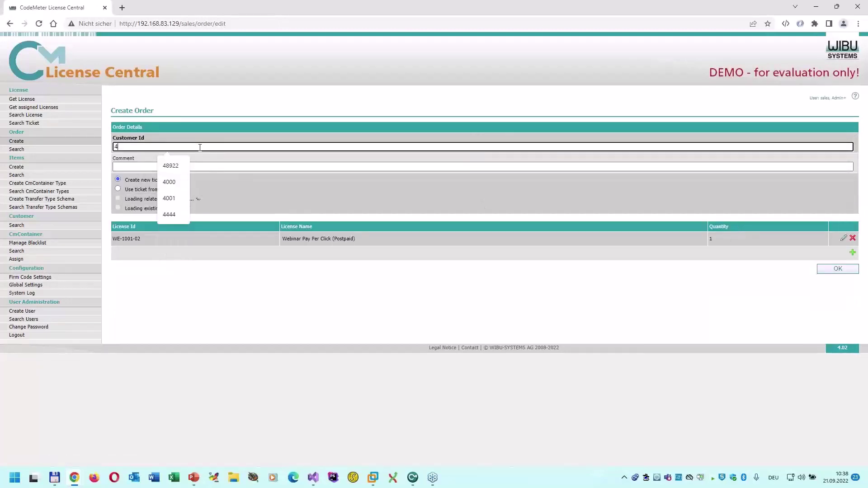
type("002")
left_click(838, 269)
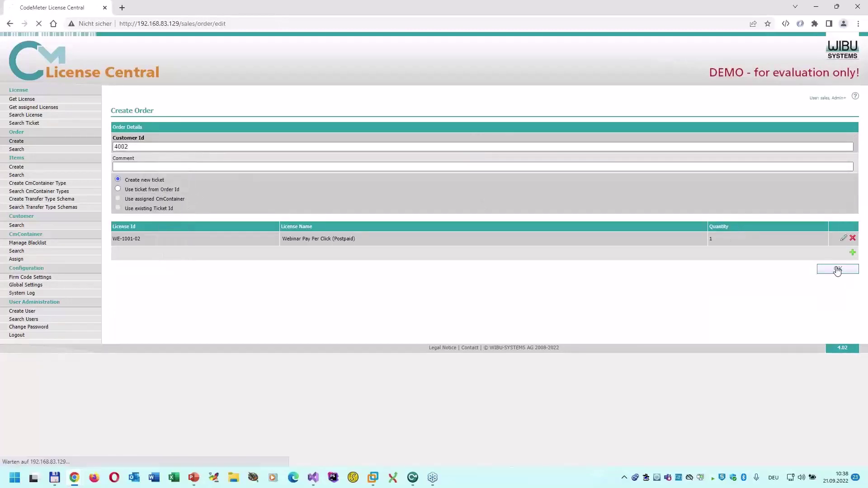
left_click(796, 270)
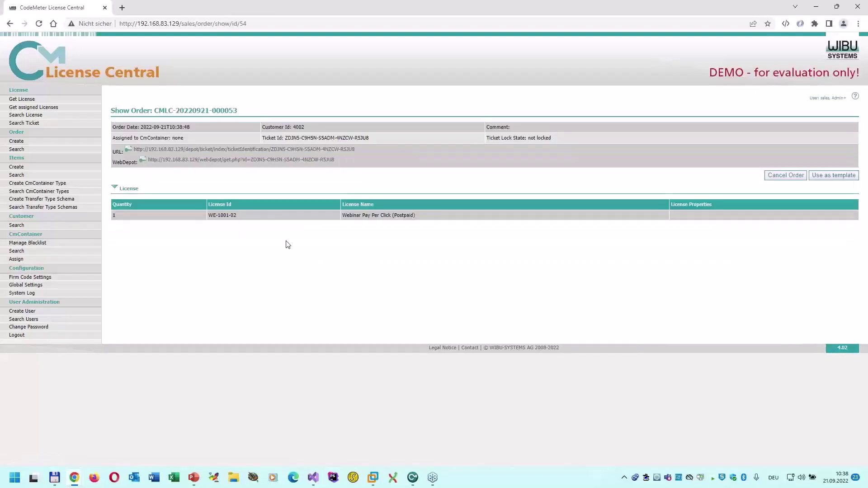
Select the new order's ticket id for copying.
left_click_drag(371, 139, 289, 144)
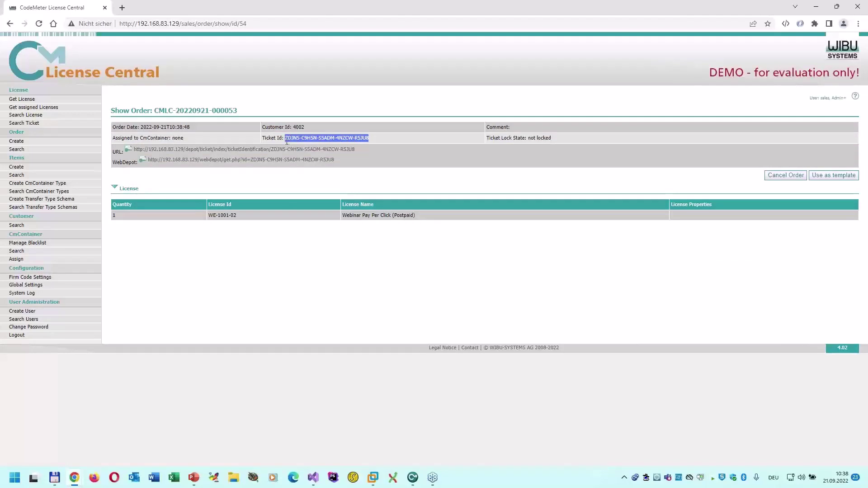
left_click(76, 482)
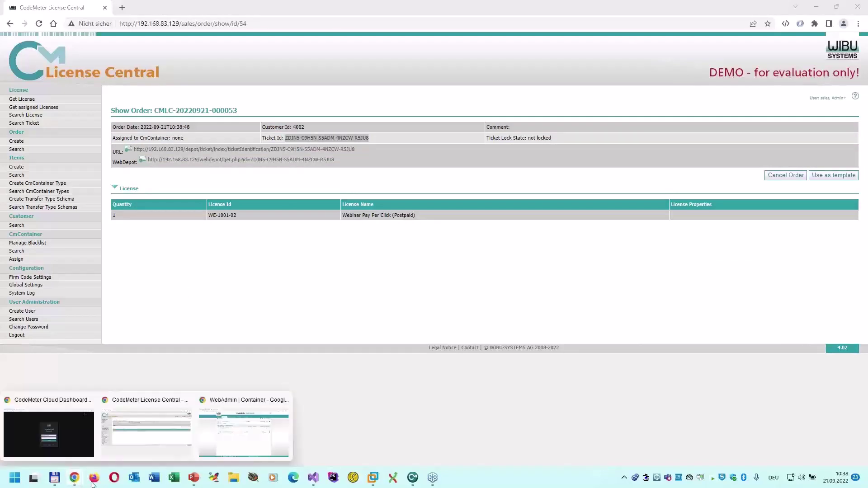
left_click(146, 440)
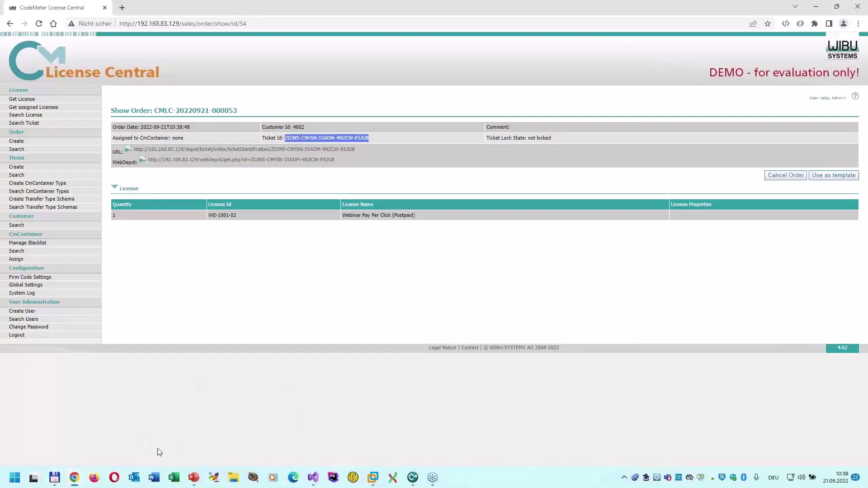
left_click(75, 478)
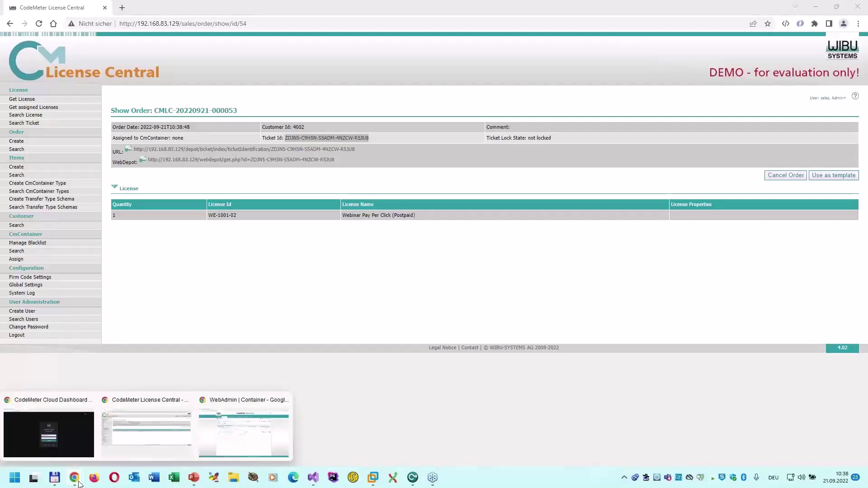
Dismiss the License Portal's transfer confirmation and go to the portal login page.
left_click(241, 444)
left_click(59, 7)
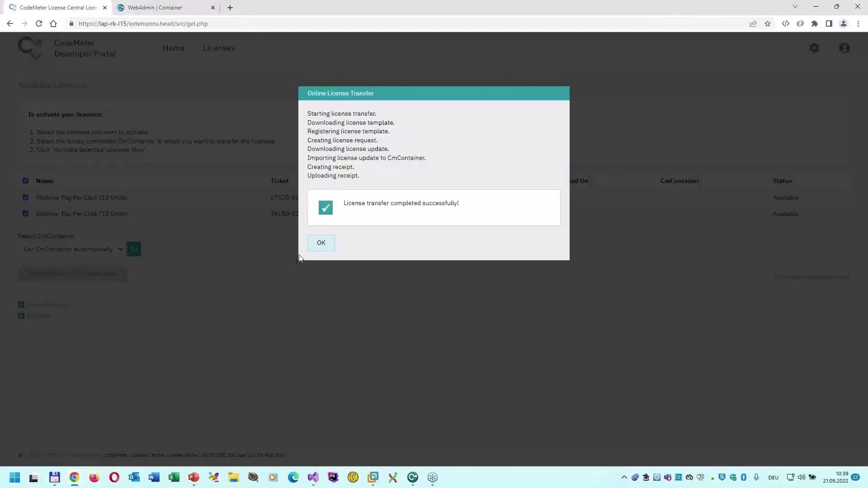
left_click(317, 246)
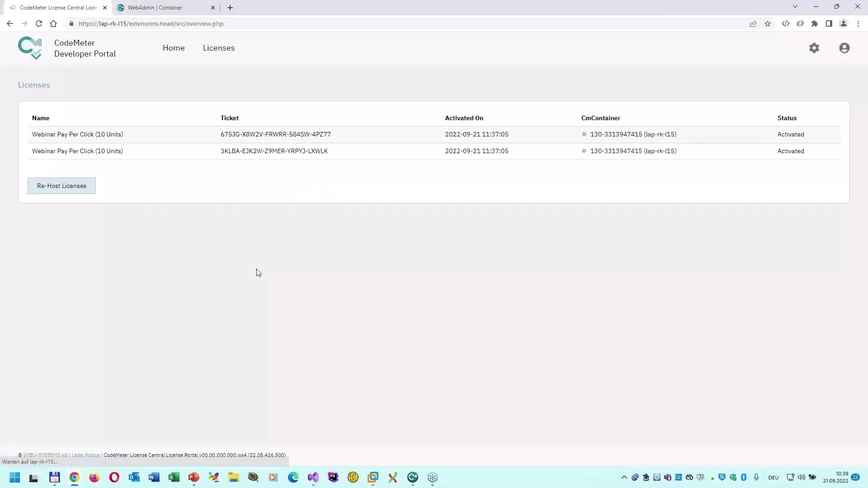
left_click(180, 50)
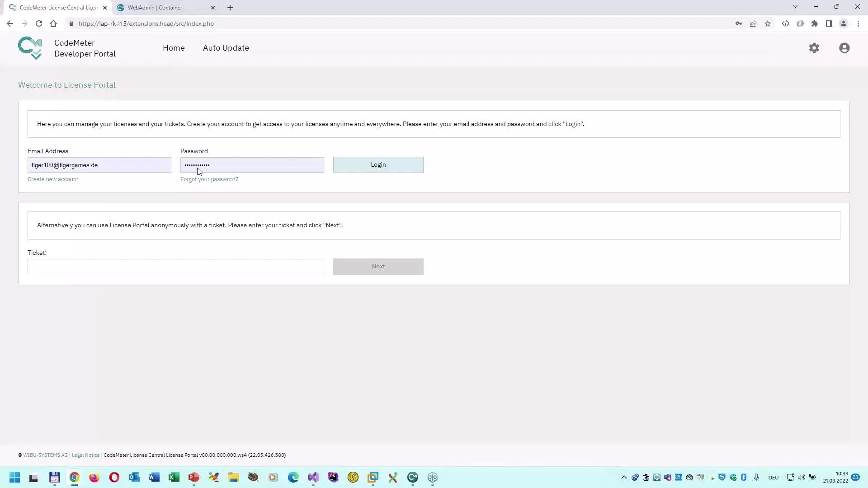
Start a new portal account and enter the account e-mail address.
left_click(62, 180)
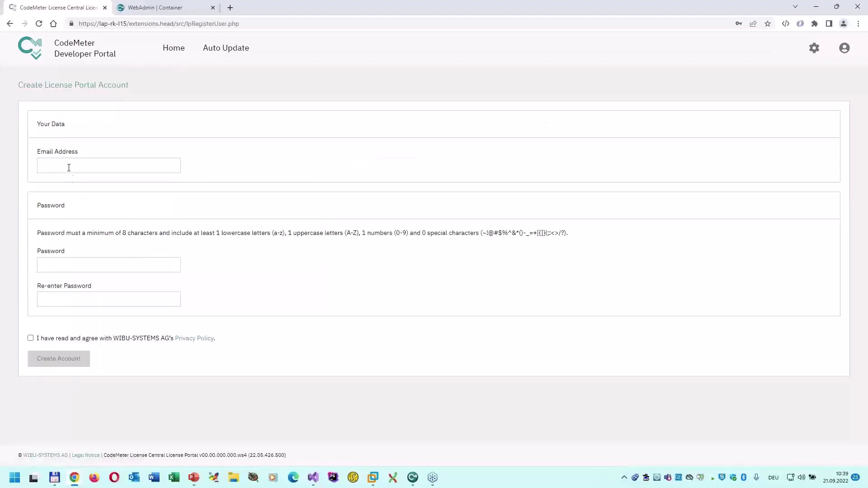
left_click(68, 168)
left_click(107, 187)
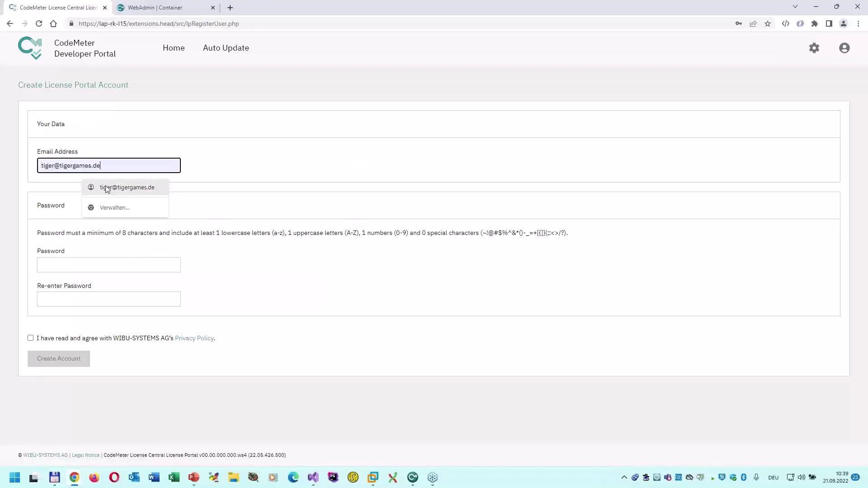
left_click(54, 166)
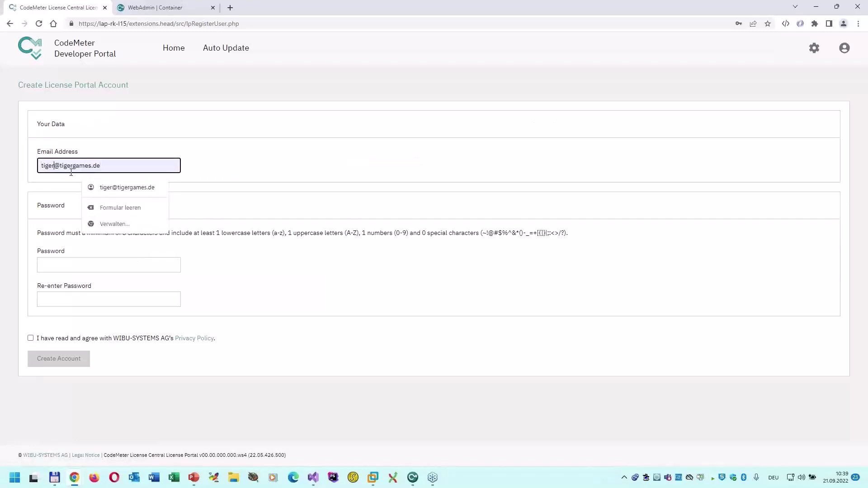
type("0")
type("01")
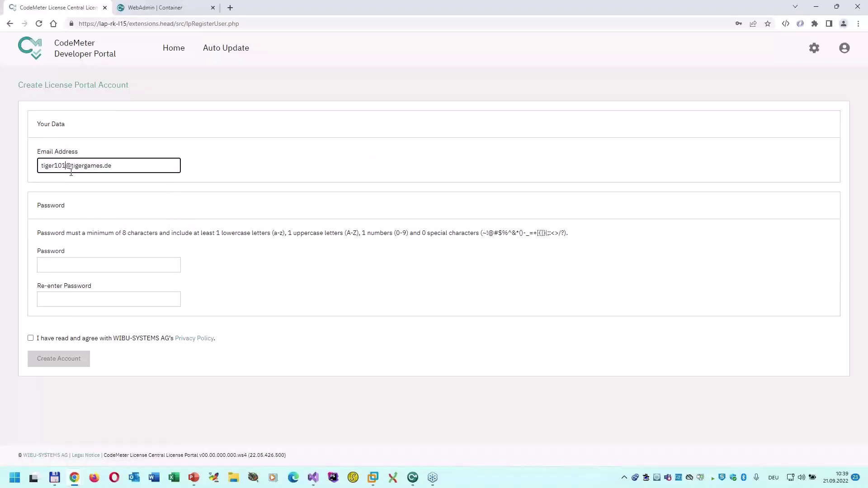
Enter and repeat the account password, accept the privacy policy, and create the account.
left_click(72, 264)
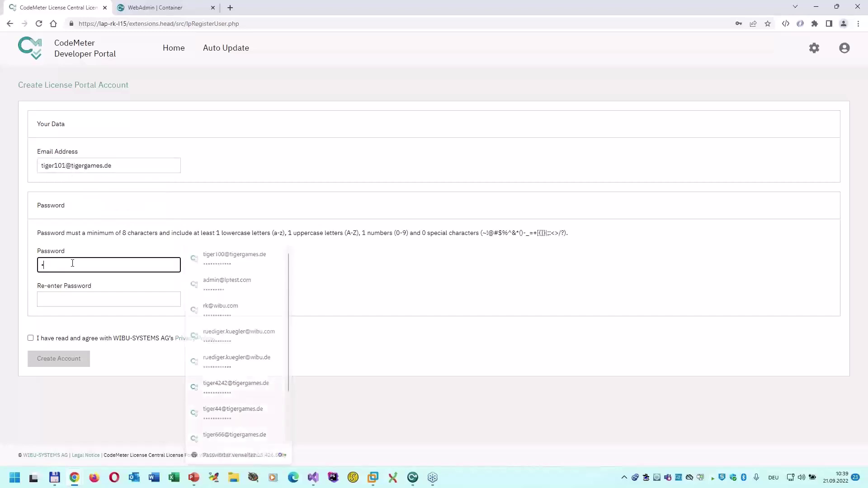
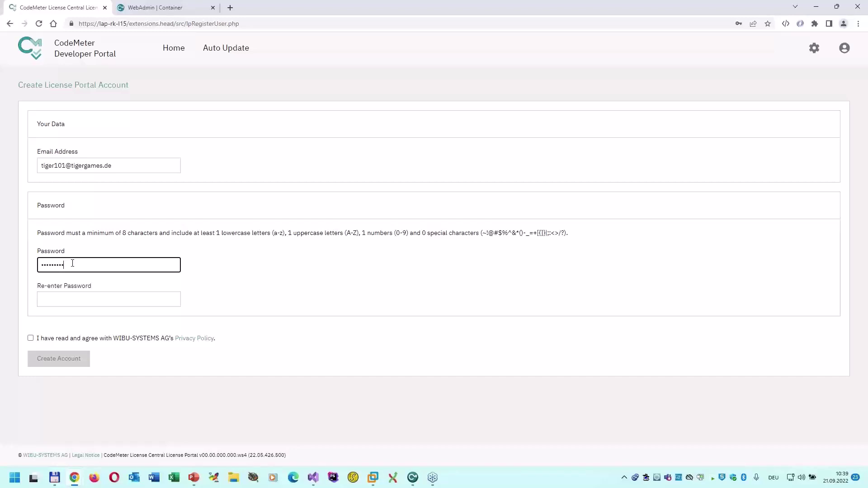
key("ctrl+a")
key("BackSpace")
key("Tab")
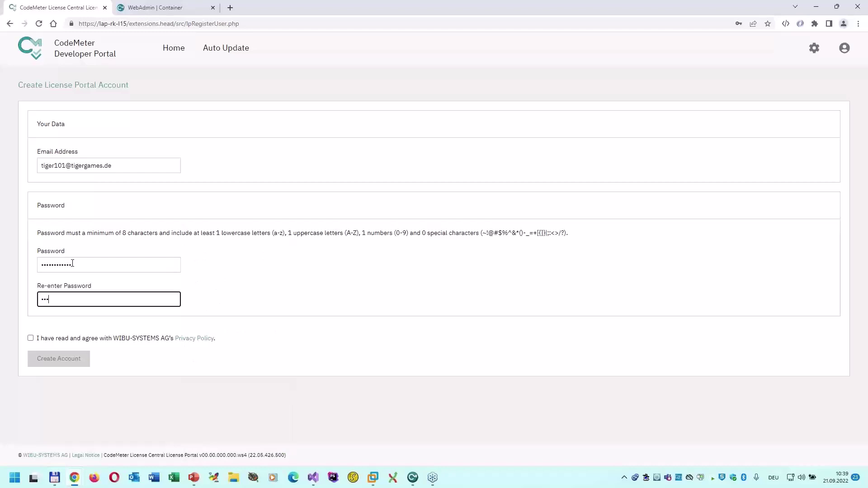
left_click(30, 338)
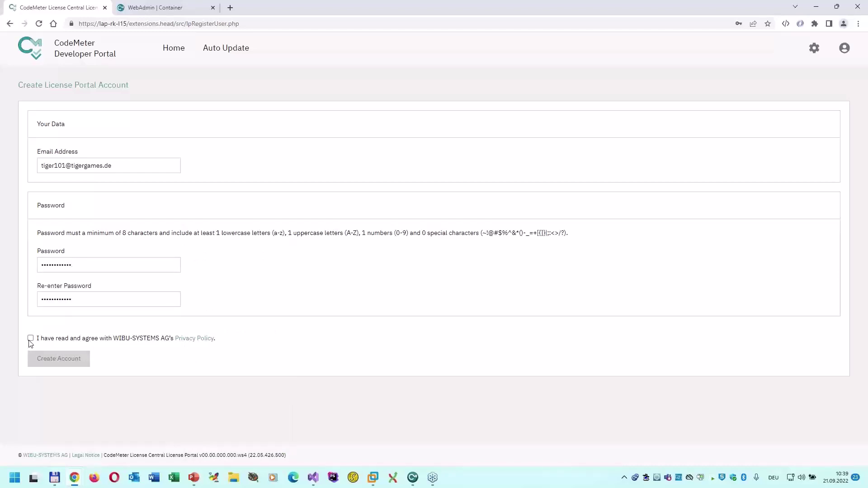
left_click(63, 365)
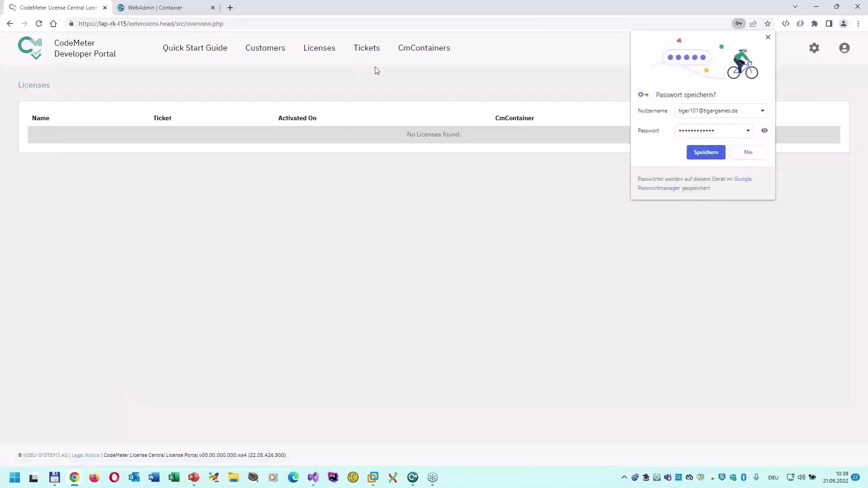
Add the copied ticket id to the portal account's tickets.
left_click(375, 56)
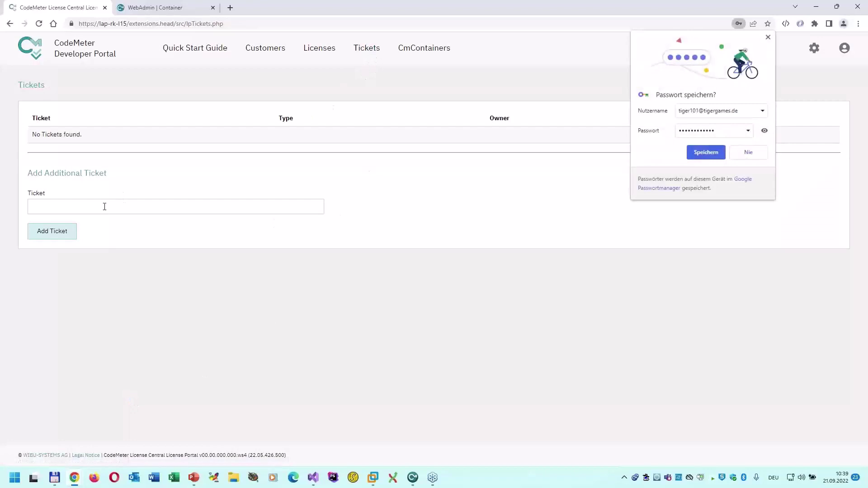
left_click(104, 206)
left_click(52, 232)
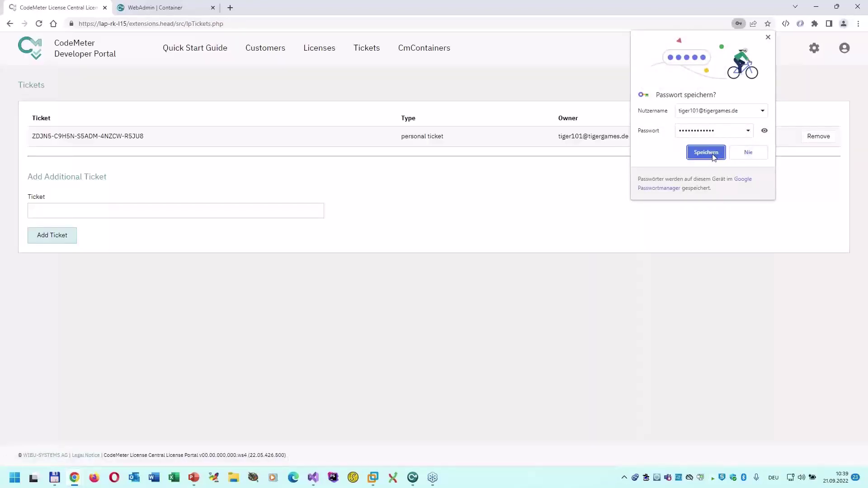
Save the password in the browser and start activating the license from the Licenses page.
left_click(707, 152)
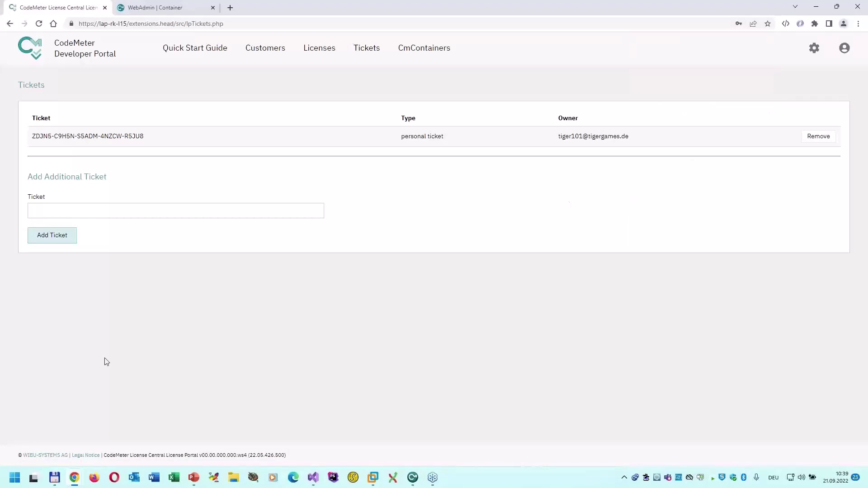
left_click(318, 53)
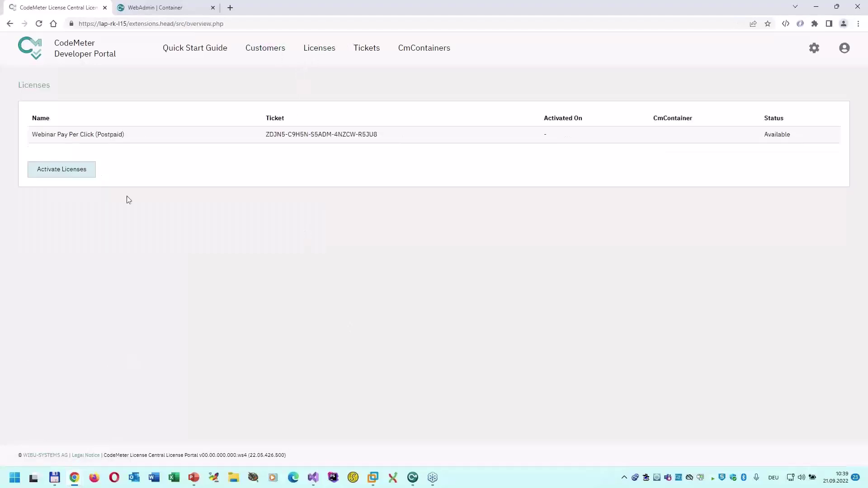
left_click(83, 171)
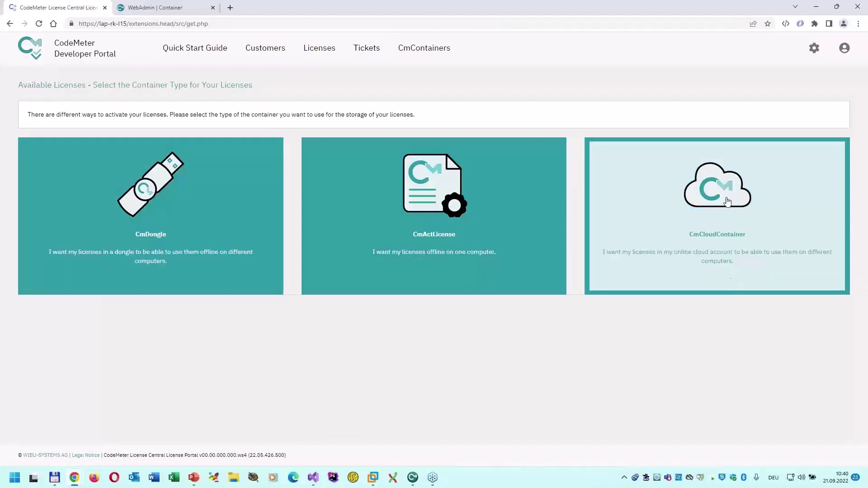
Activate Webinar Pay Per Click (Postpaid) into a CmCloudContainer, acknowledge success, and return to Visual Studio.
left_click(727, 201)
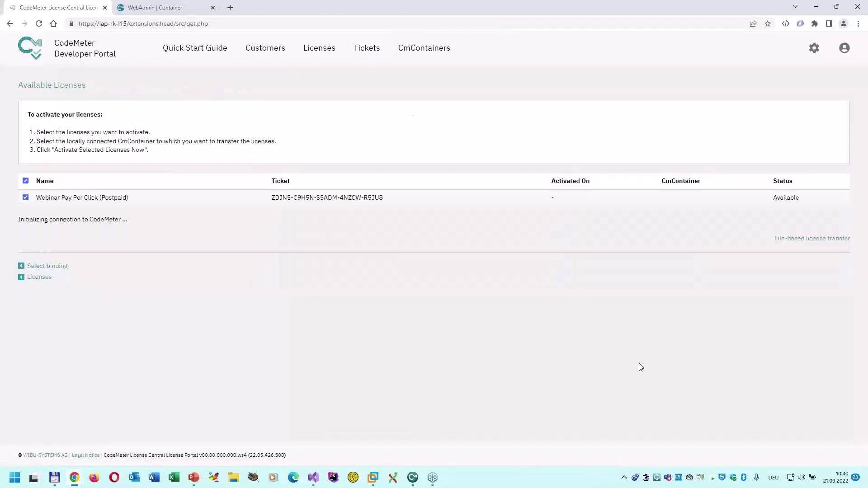
left_click(74, 257)
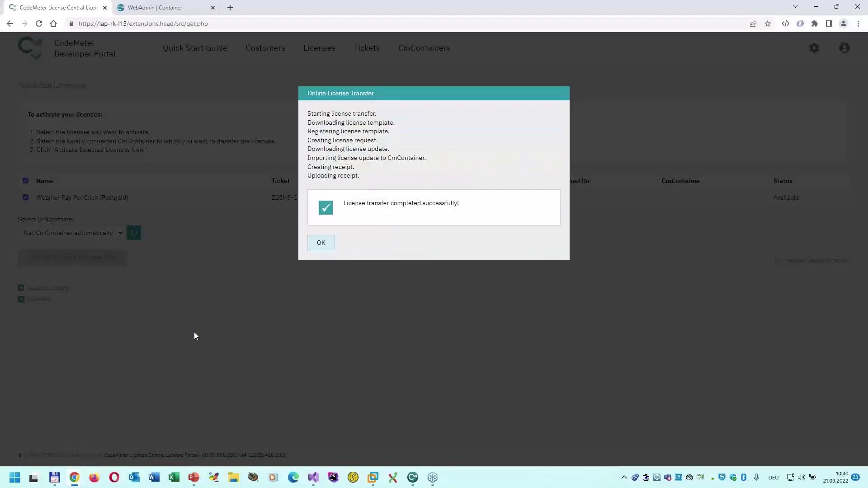
left_click(324, 244)
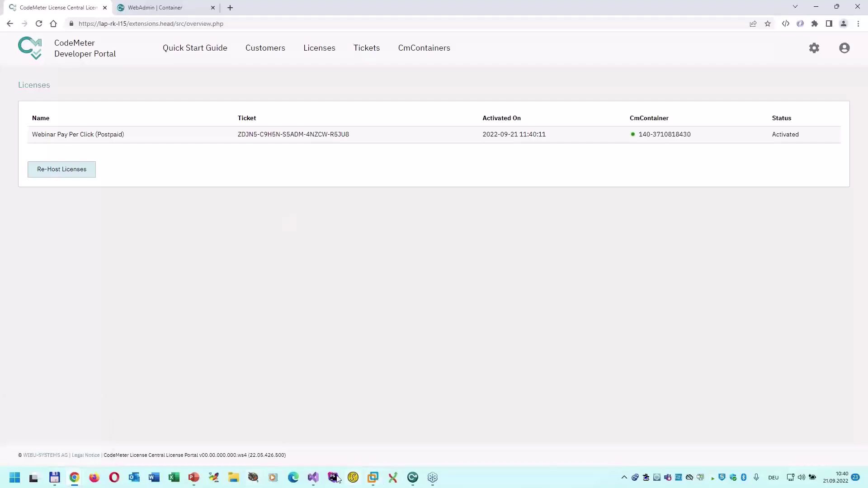
left_click(313, 477)
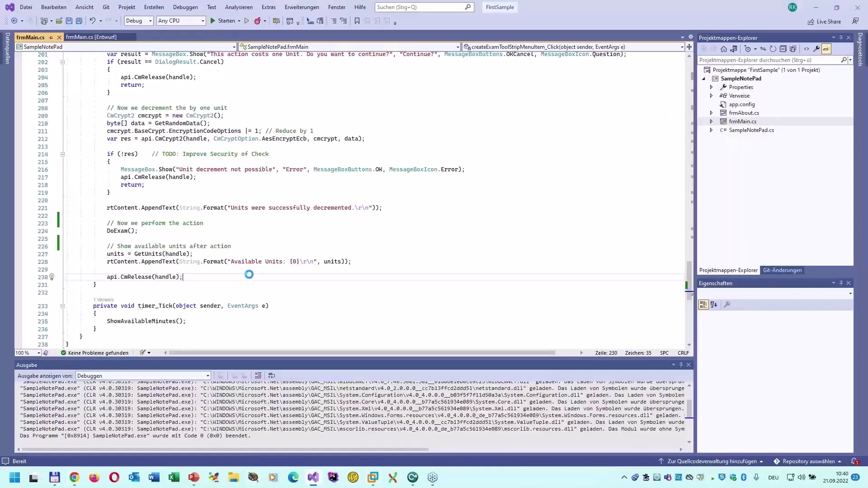
Debug SampleNotePad, create two exams to drop units to 999998, then maximize the Cloud Dashboard login.
key("F5")
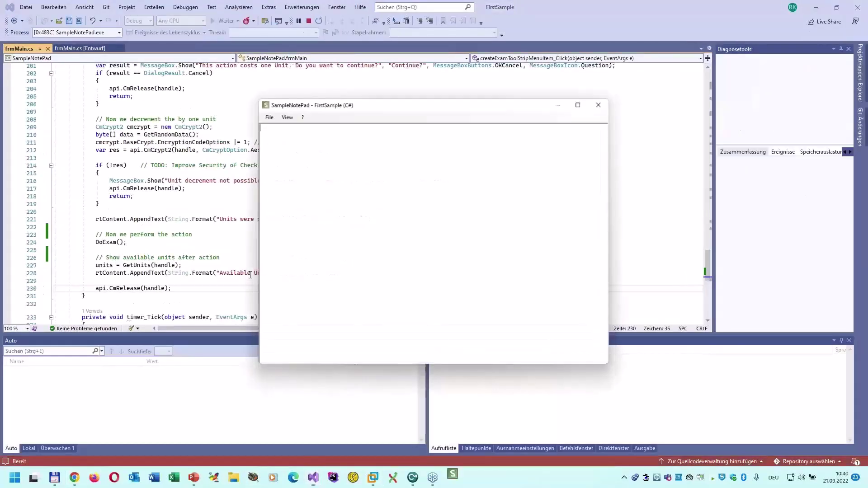
left_click(289, 116)
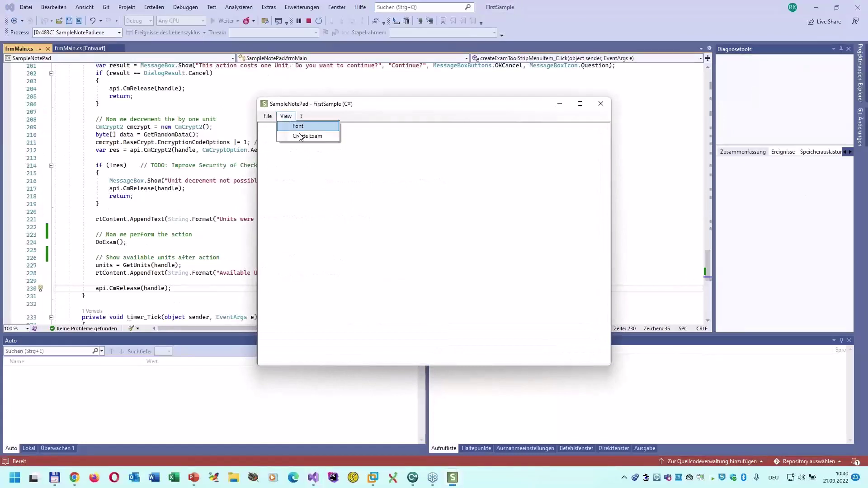
left_click(300, 136)
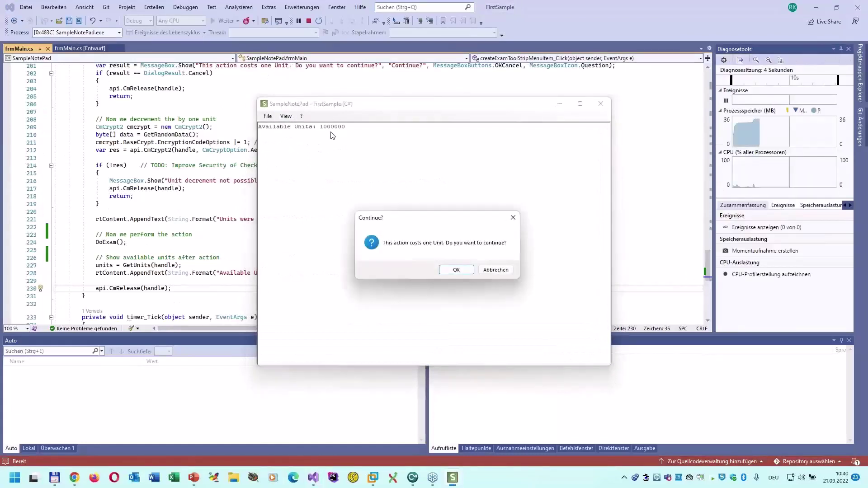
left_click(449, 271)
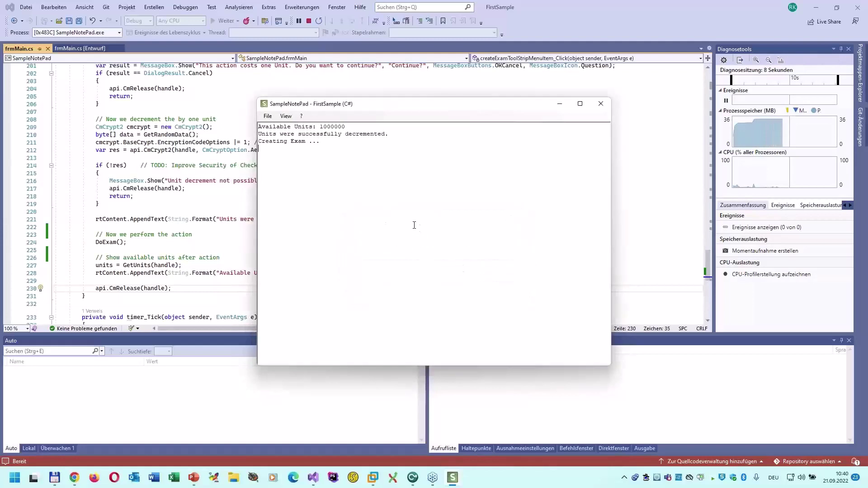
left_click(286, 116)
left_click(304, 135)
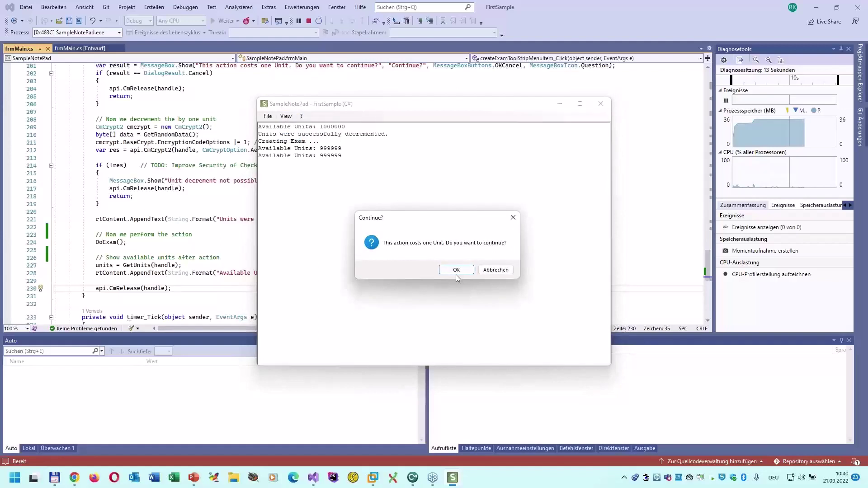
left_click(456, 271)
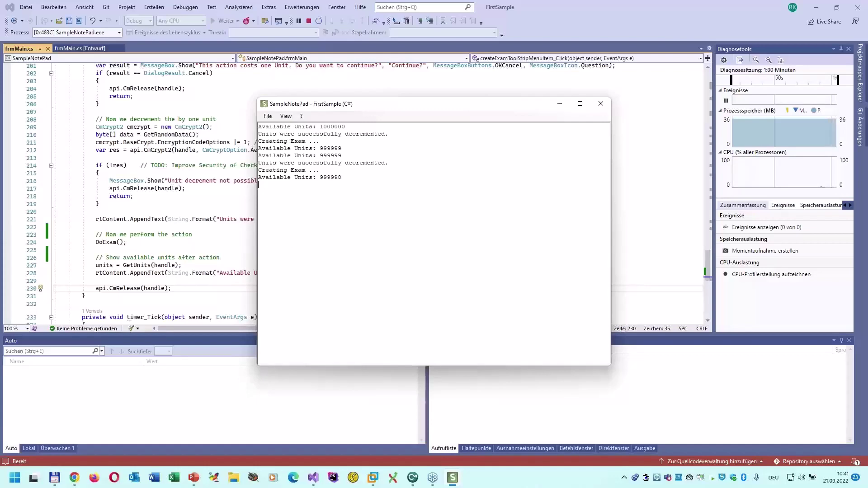
key("alt+Tab")
double_click(265, 45)
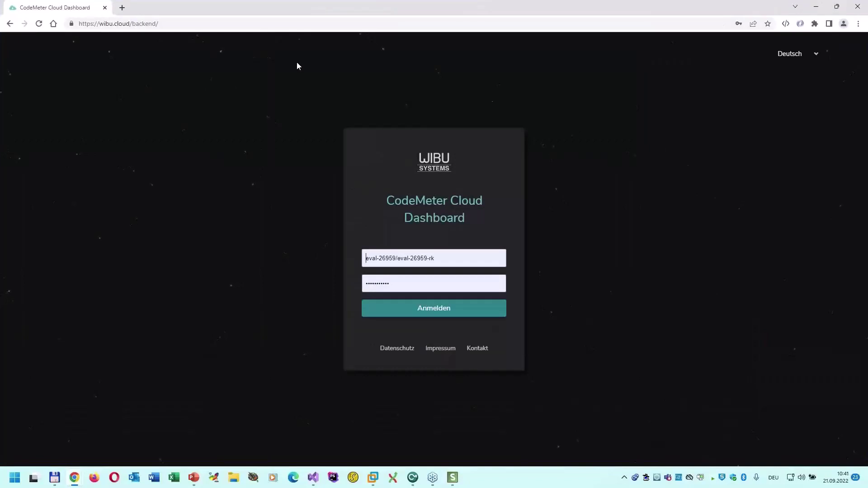
Sign in to Cloud Dashboard, list CmContainers, check the CmCloudContainer in Control Center, then return to License Central.
left_click(441, 311)
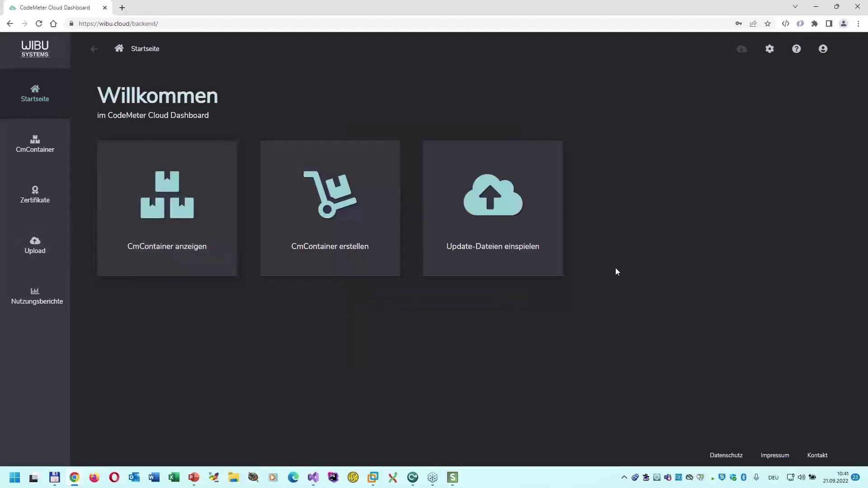
left_click(170, 194)
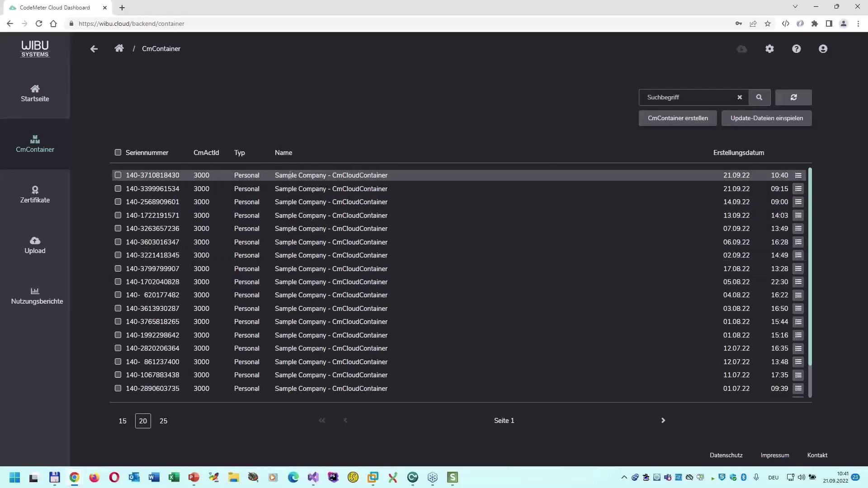
left_click(413, 478)
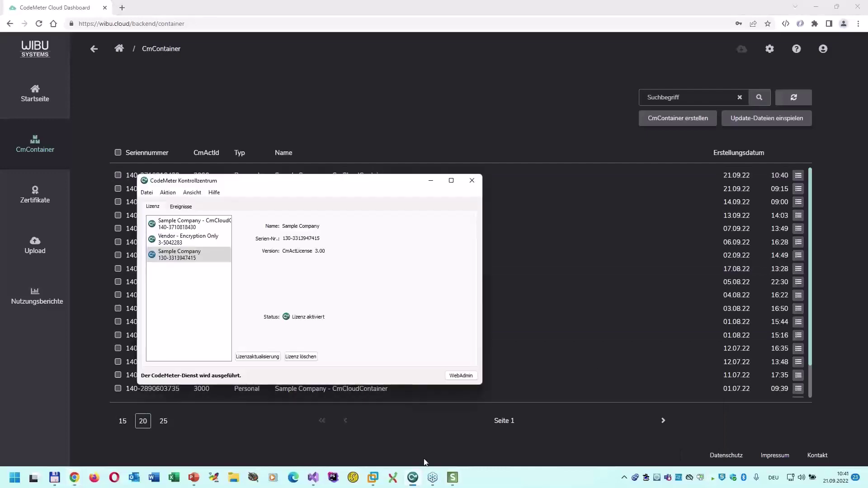
left_click(189, 226)
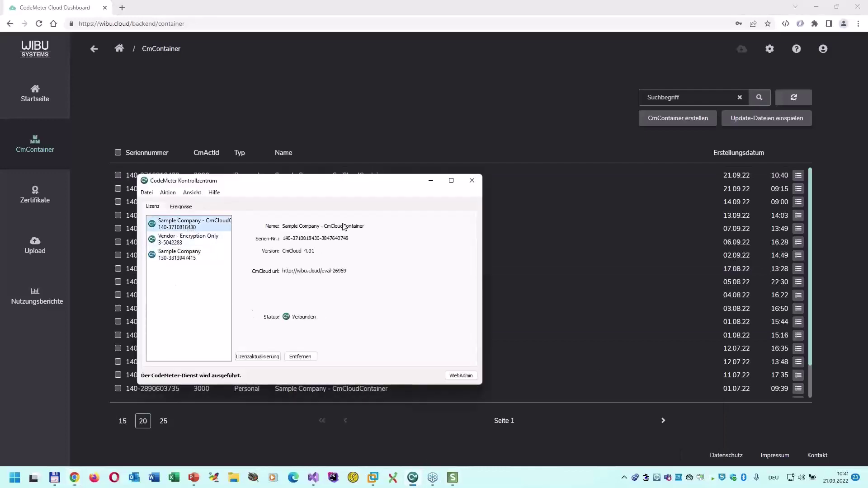
left_click(431, 181)
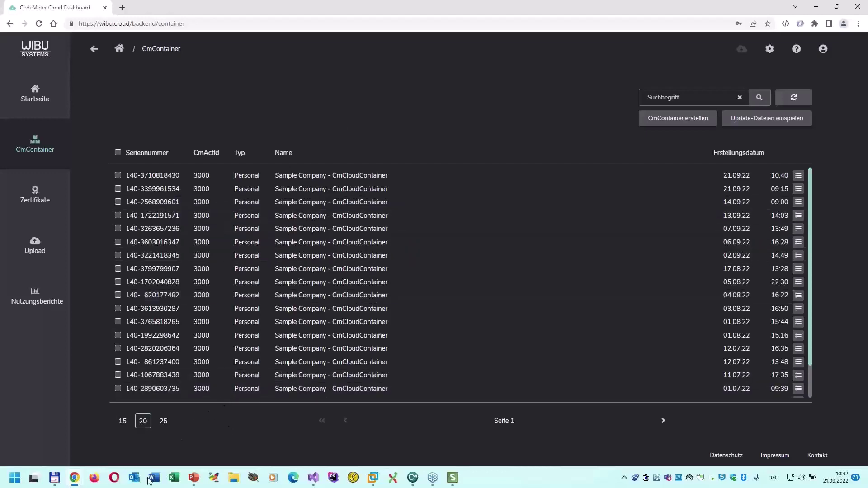
mouse_move(75, 479)
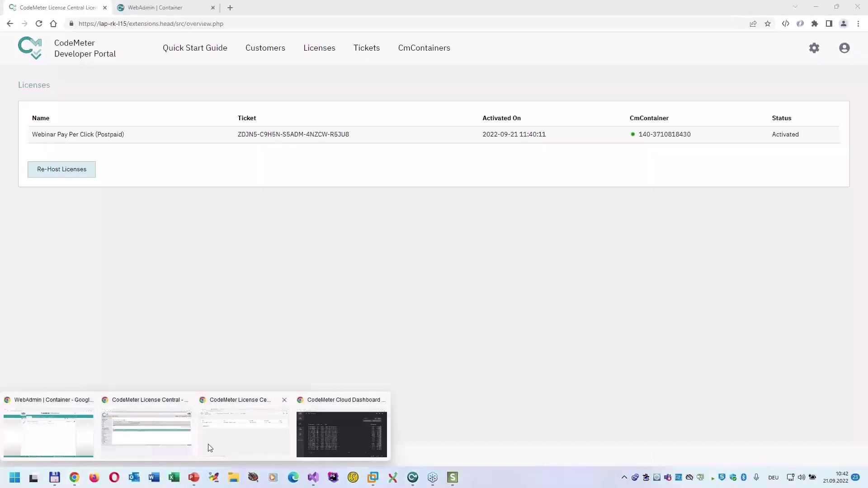
left_click(141, 434)
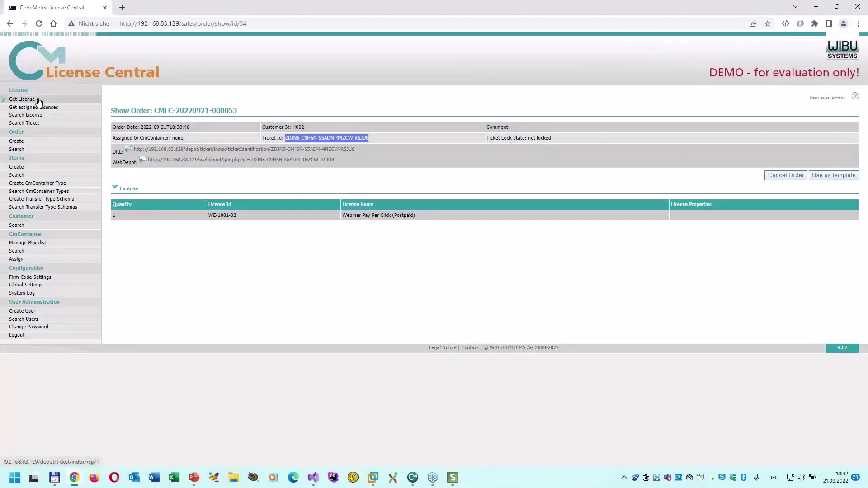
Search CmContainers by the order's customer id and select the found container's serial.
left_click(36, 254)
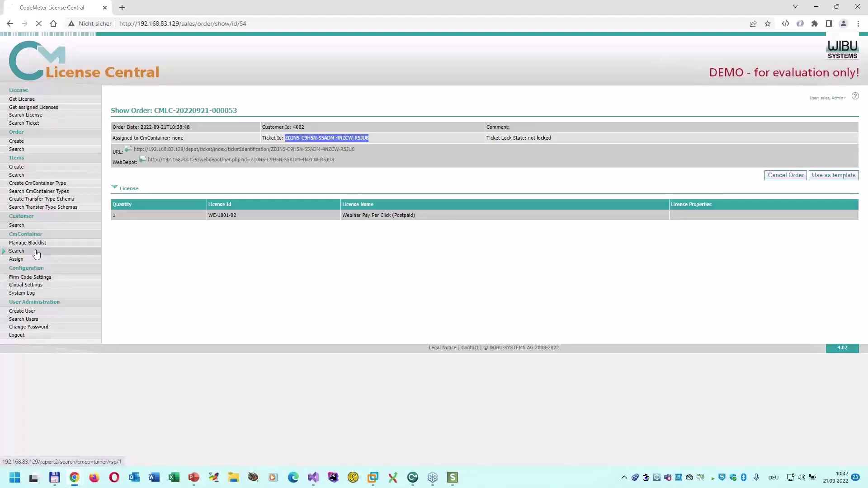
left_click(210, 166)
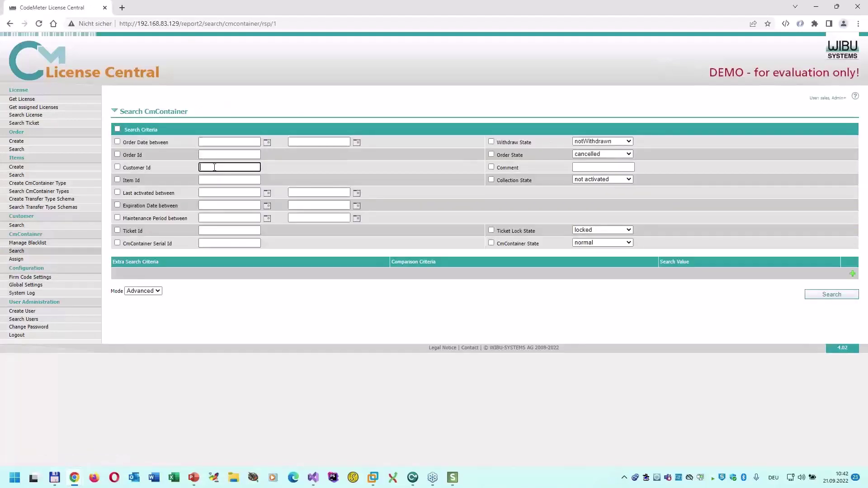
type("4002")
key("Return")
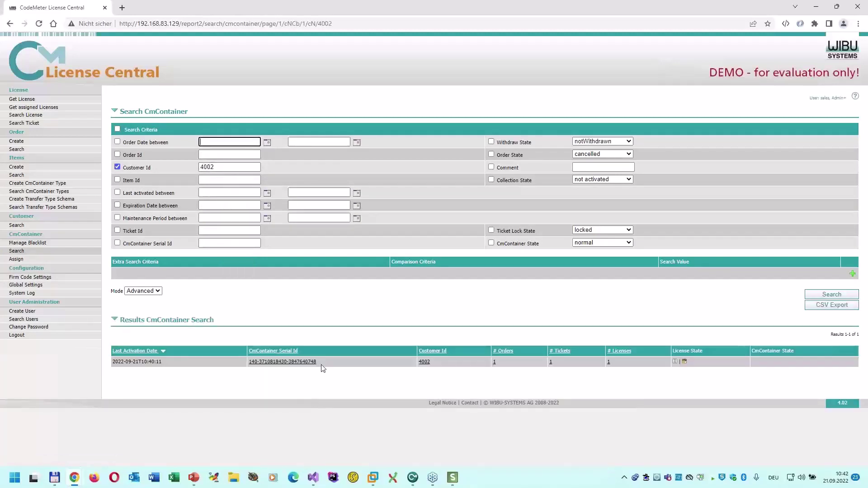
left_click(321, 365)
left_click_drag(318, 361, 250, 364)
key("ctrl+c")
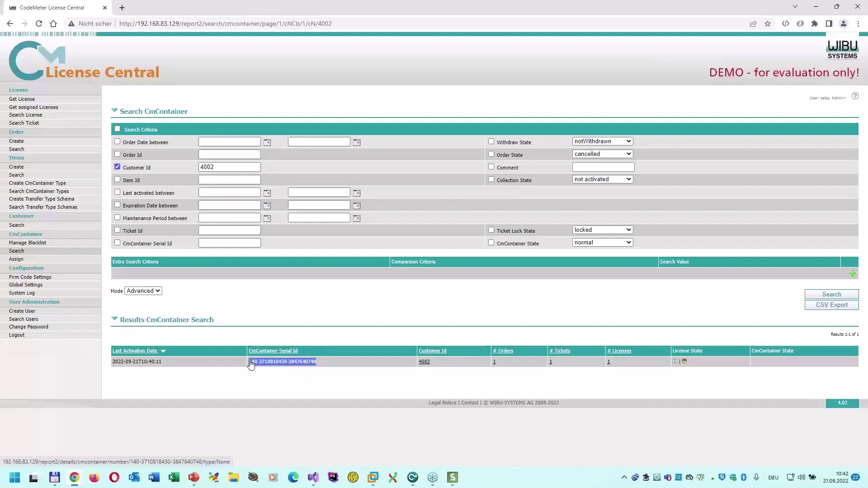
Switch to the Cloud Dashboard and focus its container search field.
key("super+Tab")
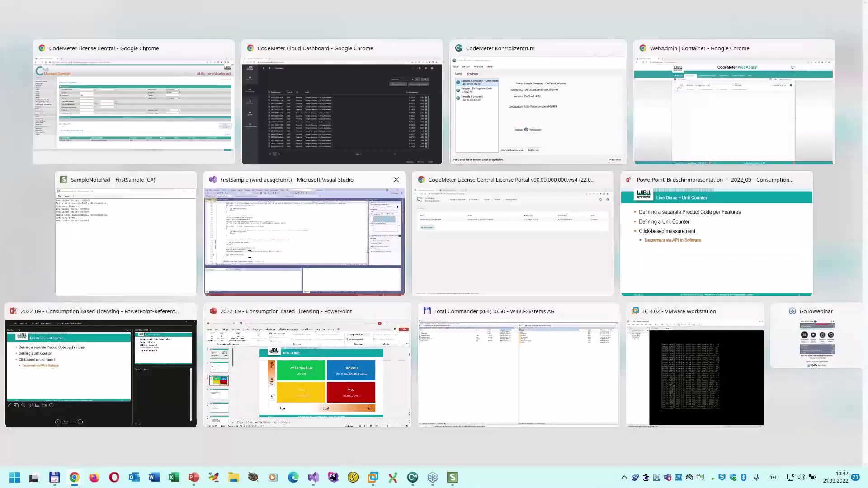
left_click(342, 113)
left_click(678, 98)
key("ctrl+v")
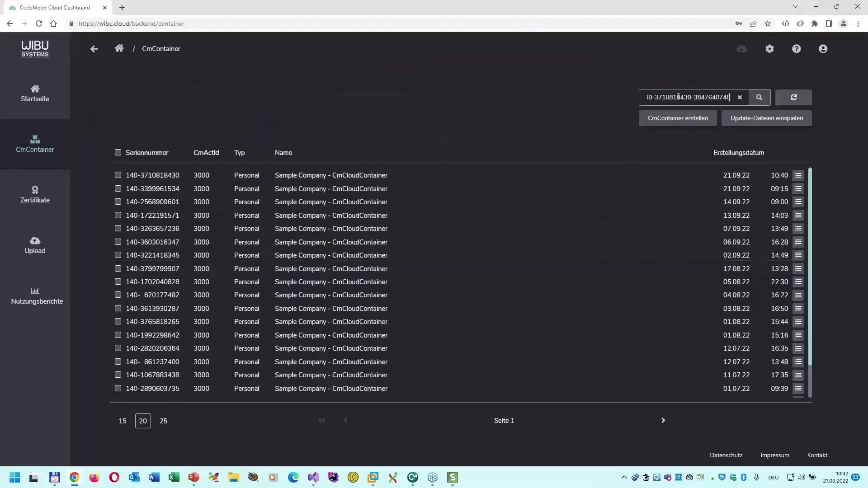
key("BackSpace")
key("BackSpace")
key("BackSpace")
key("BackSpace")
key("BackSpace")
key("BackSpace")
key("BackSpace")
key("BackSpace")
key("BackSpace")
key("BackSpace")
key("BackSpace")
key("Return")
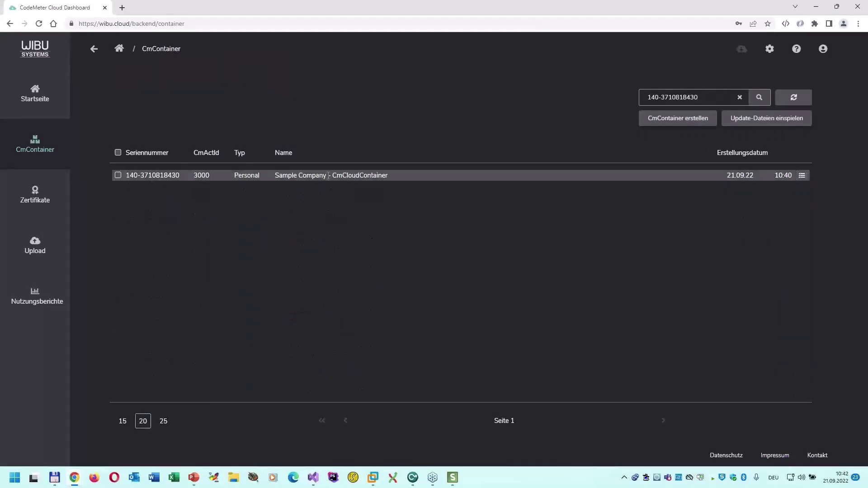
left_click(803, 176)
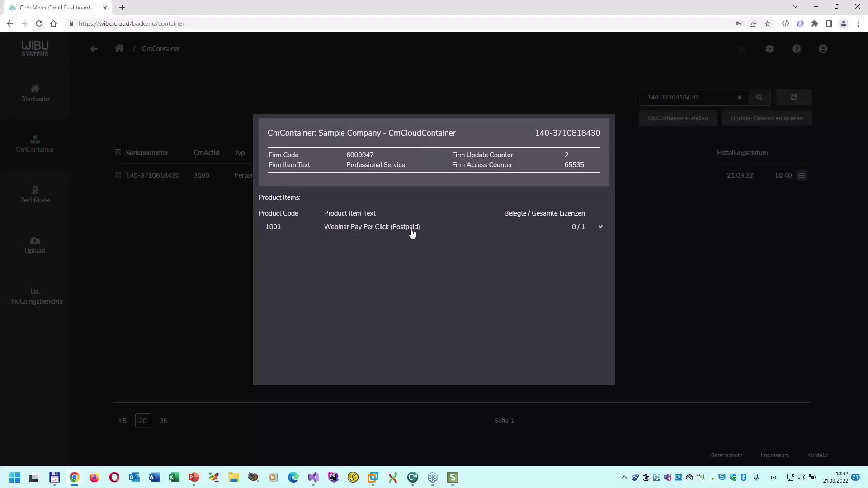
left_click(600, 227)
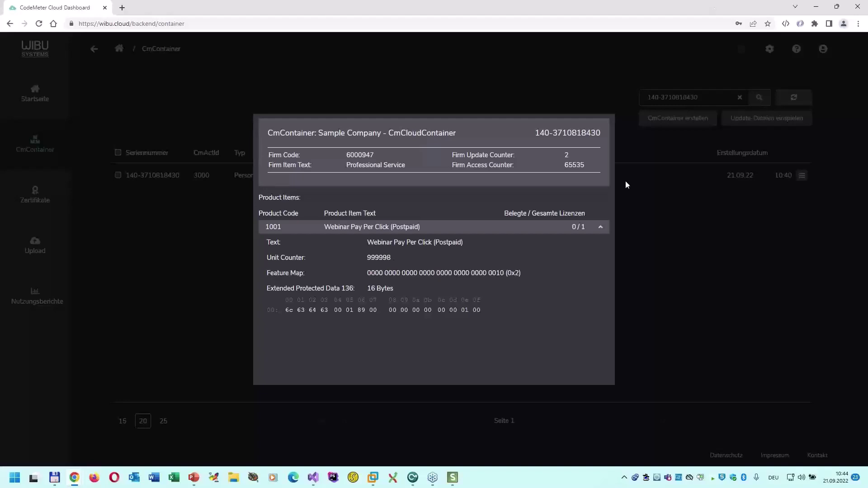
left_click(466, 92)
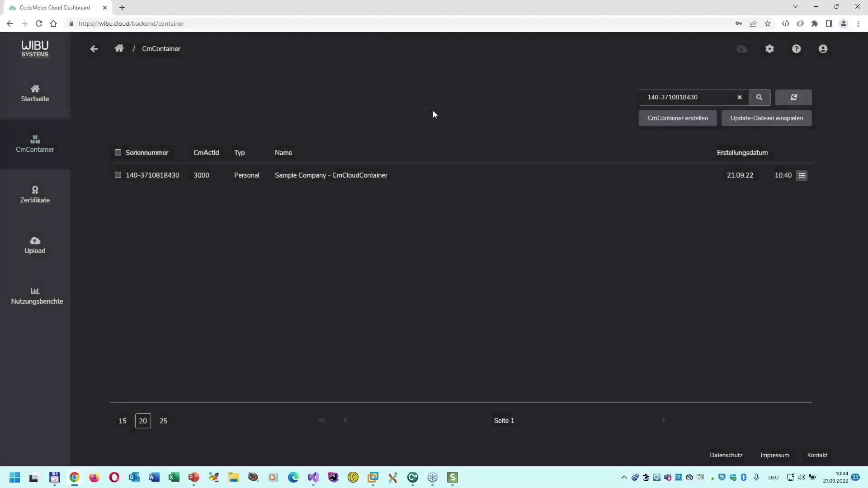
Close the SampleNotePad app and bring Visual Studio back with frmMain.cs's unit-decrement handler.
left_click(816, 6)
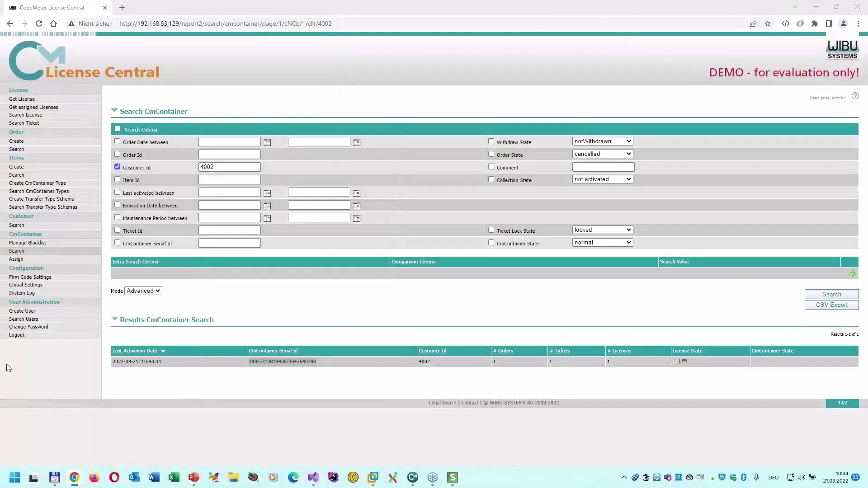
left_click(454, 482)
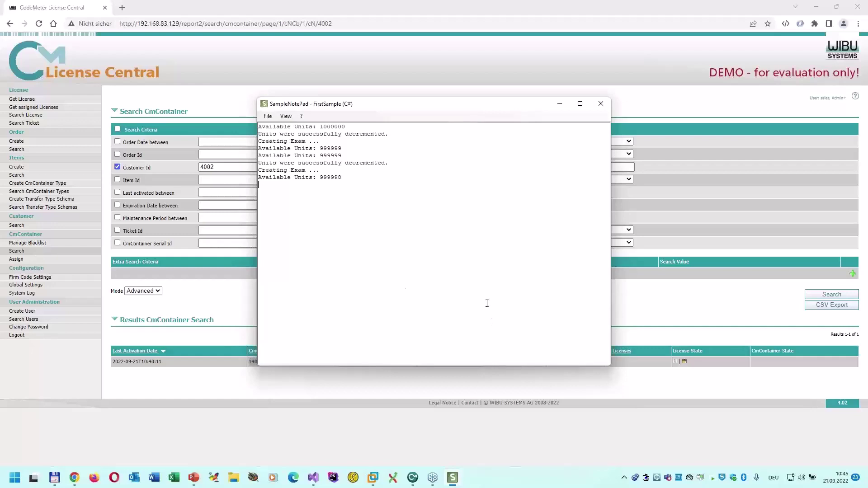
left_click(608, 107)
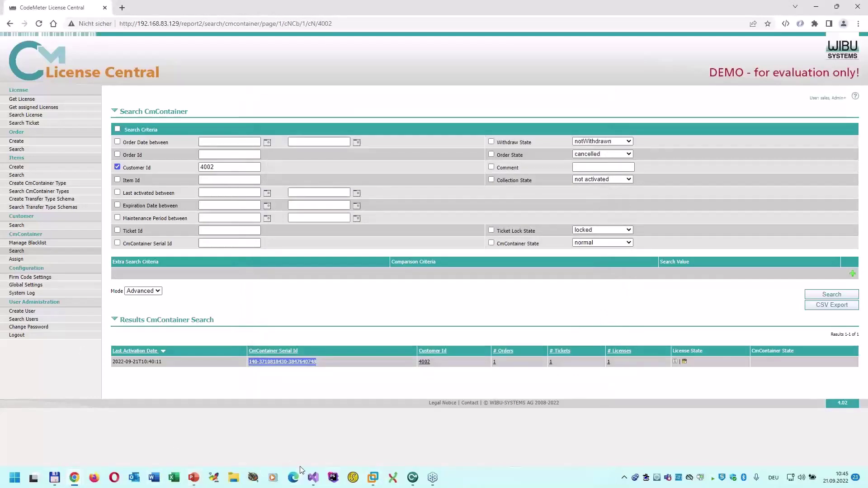
left_click(313, 477)
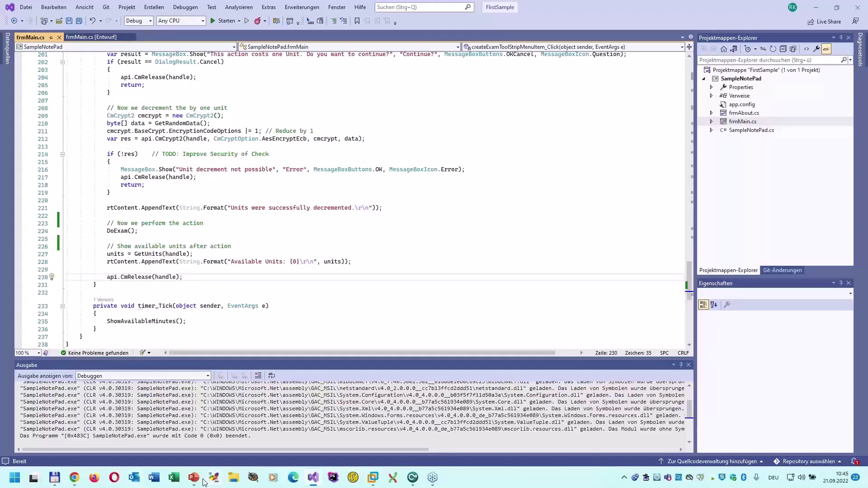
left_click(54, 479)
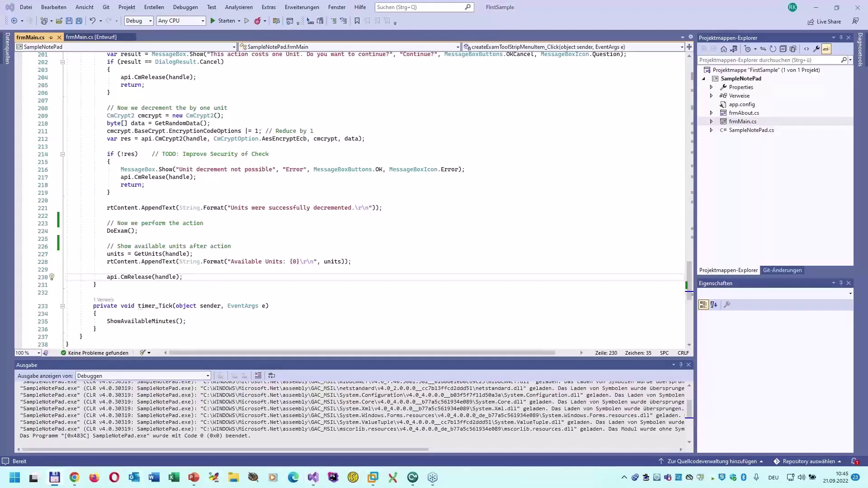
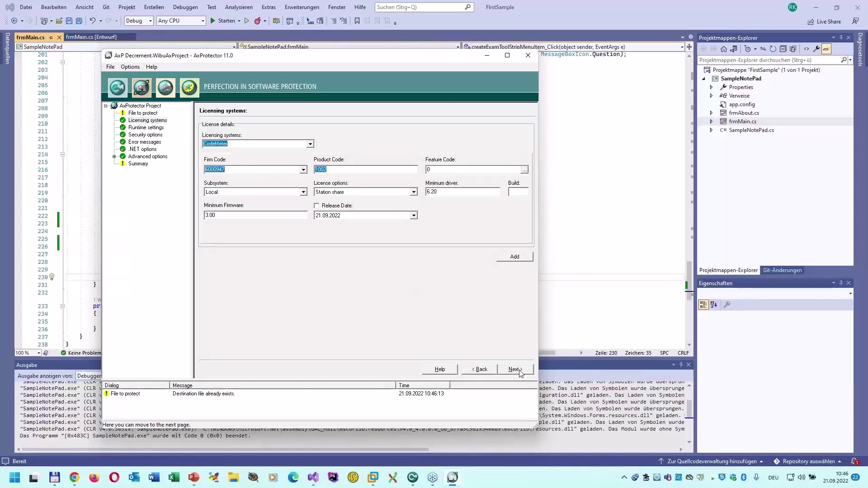
Go to the Runtime settings page, with the check every 00:01:00 and 3 allowed ignores.
left_click(521, 373)
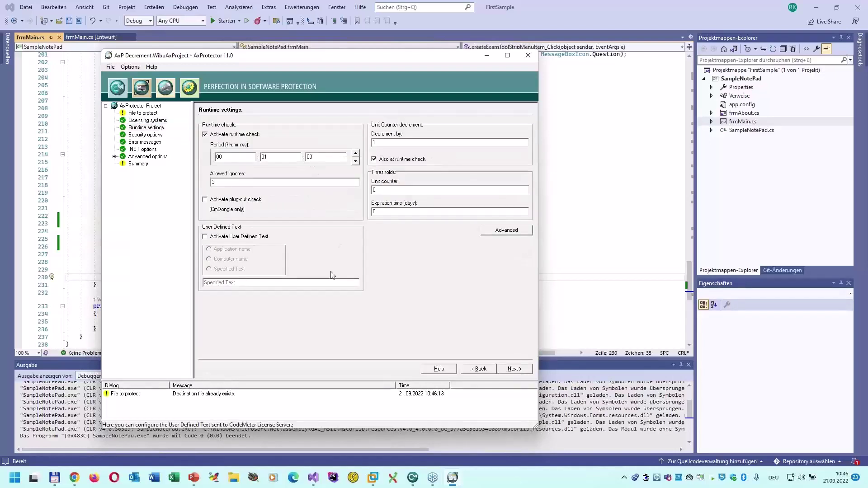
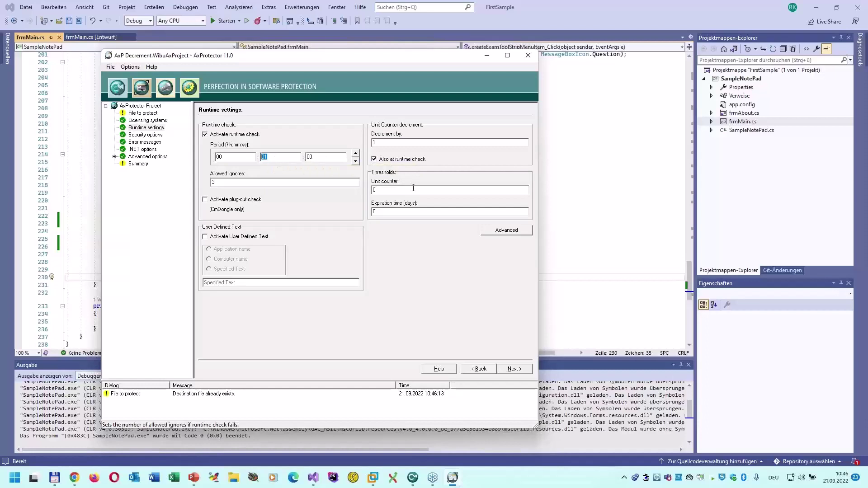
left_click(410, 142)
double_click(409, 143)
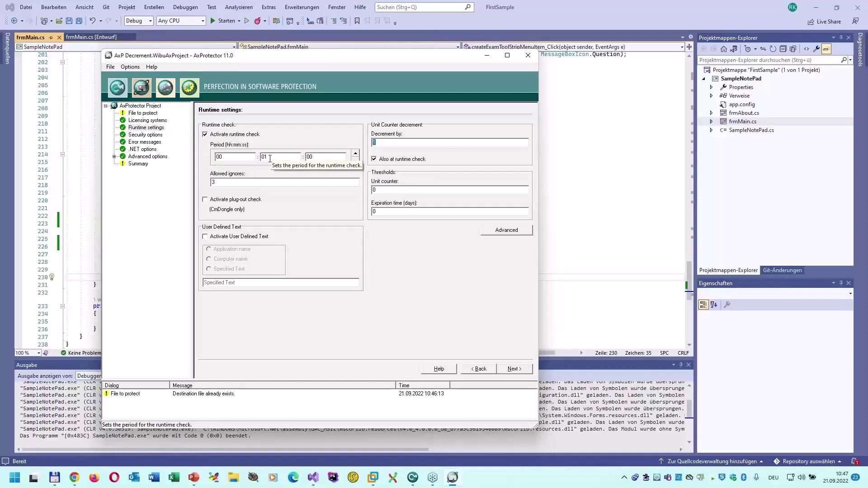
left_click(392, 160)
left_click(392, 160)
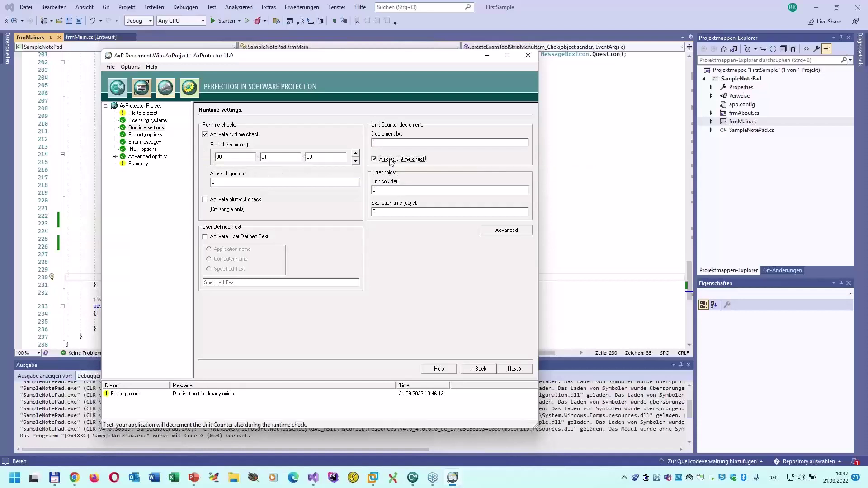
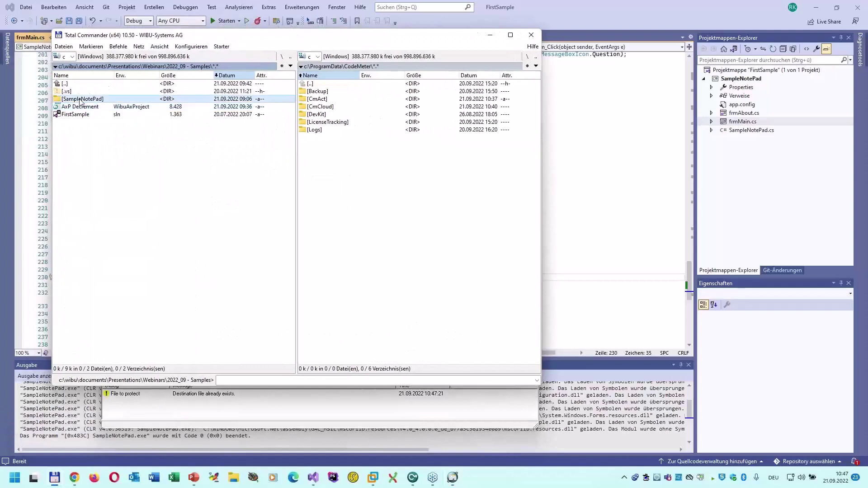
Open the SampleNotePad bin\Debug\protected folder in Total Commander.
double_click(79, 92)
left_click(78, 93)
double_click(79, 92)
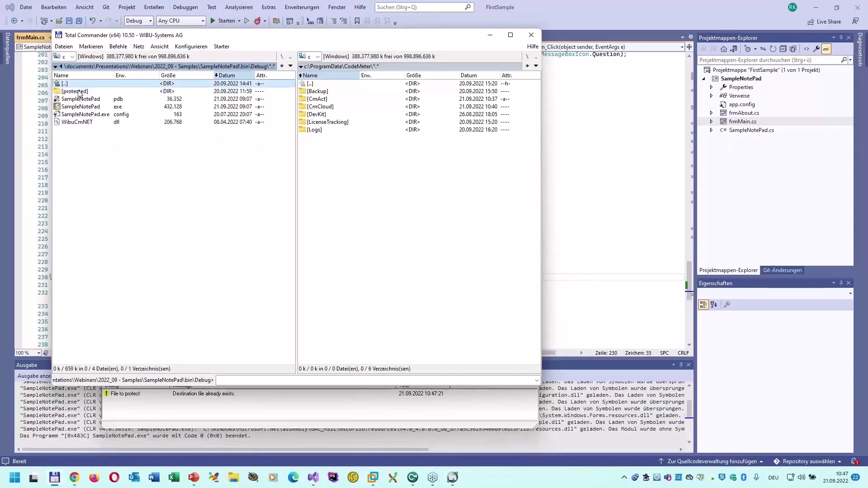
double_click(79, 92)
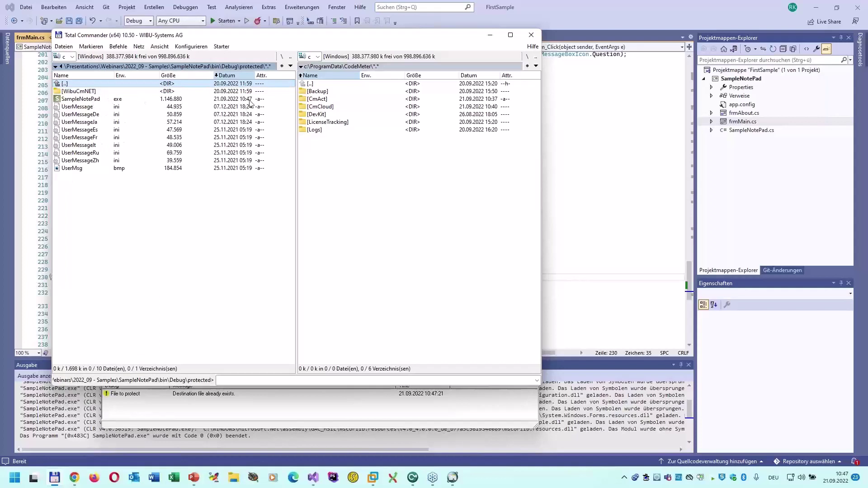
Launch the protected SampleNotePad.exe and cancel the 'Keine Lizenz gefunden' warning.
double_click(66, 100)
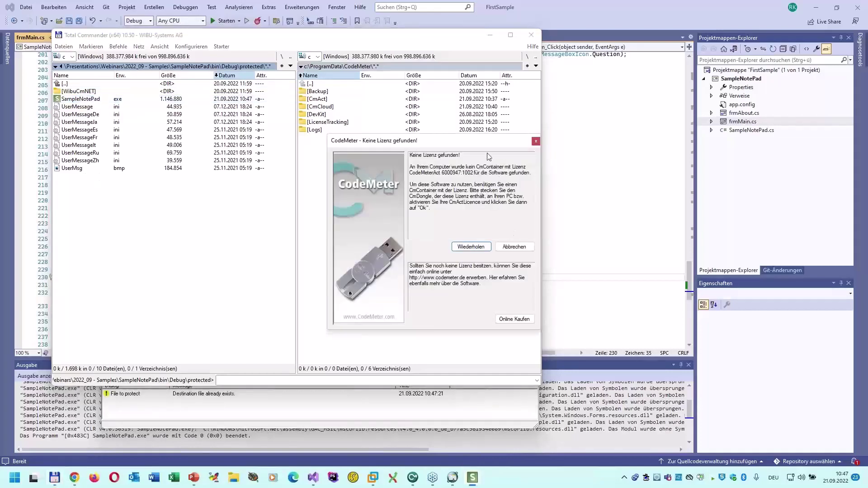
left_click_drag(467, 142, 321, 145)
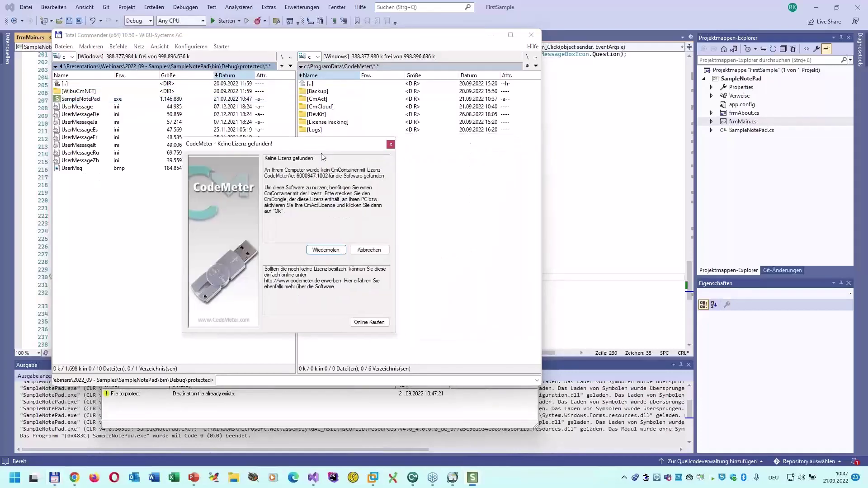
left_click(368, 250)
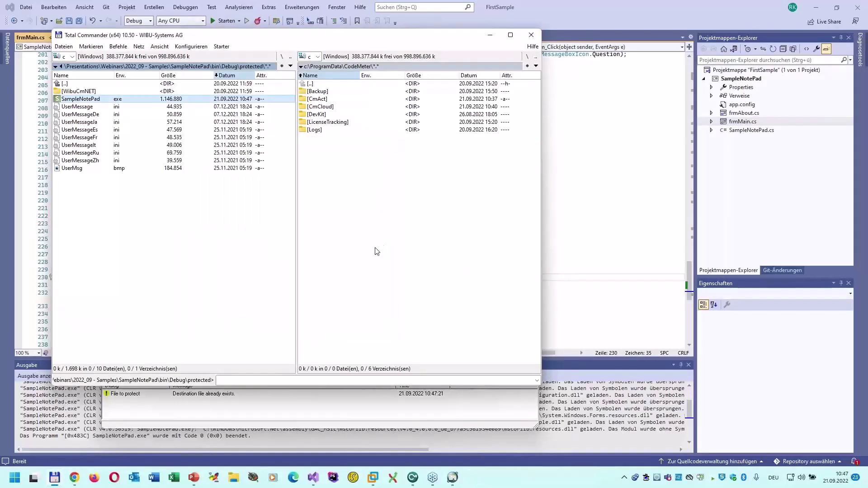
Search License Central items for Item Id 'we' to list the webinar items.
mouse_move(79, 479)
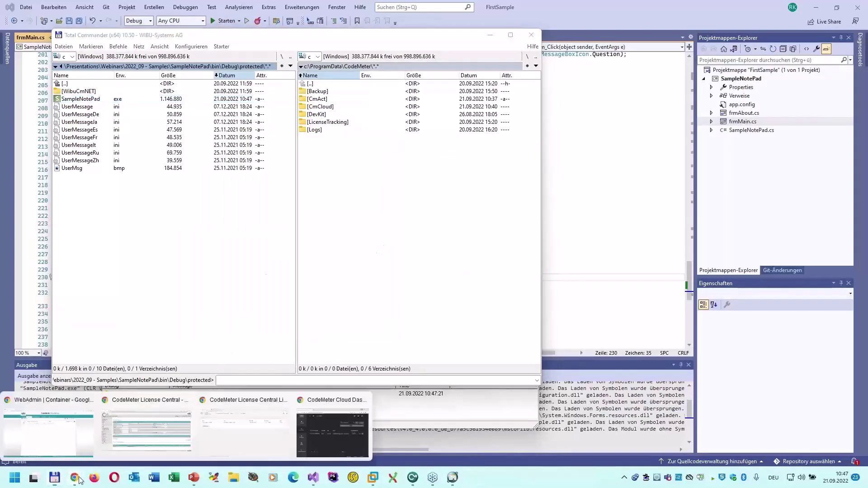
left_click(130, 430)
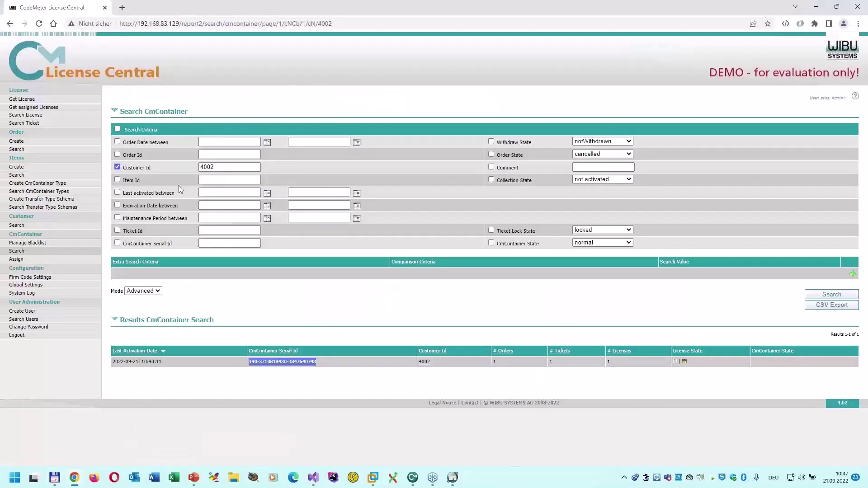
left_click(37, 177)
left_click(196, 138)
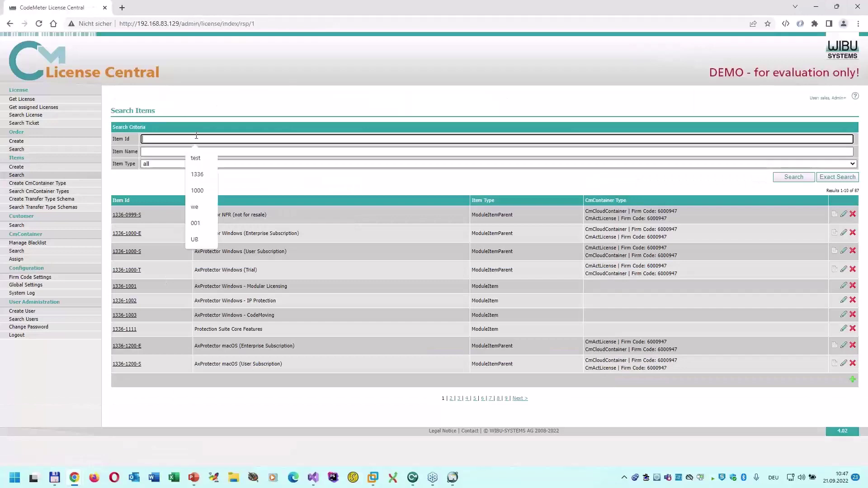
type("we")
key("Return")
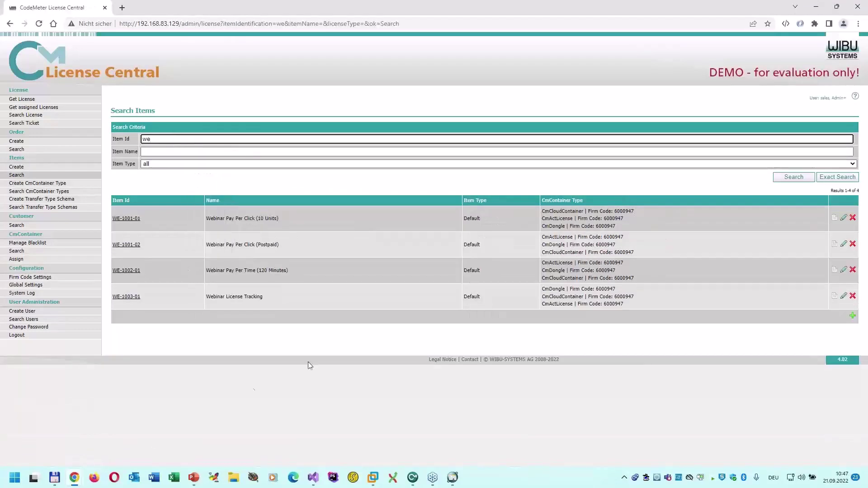
Open item WE-1002-01, check its 120 unit counter, and cancel without saving.
left_click(136, 271)
scroll(273, 327, "down", 1)
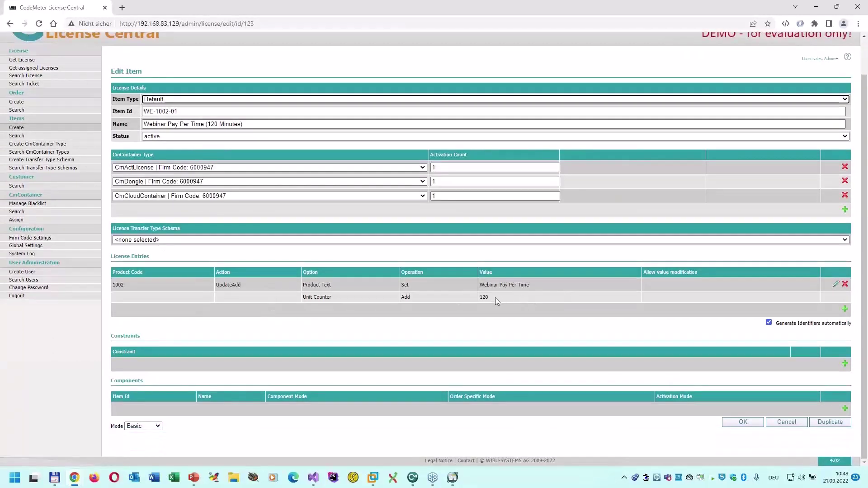
left_click_drag(493, 299, 482, 298)
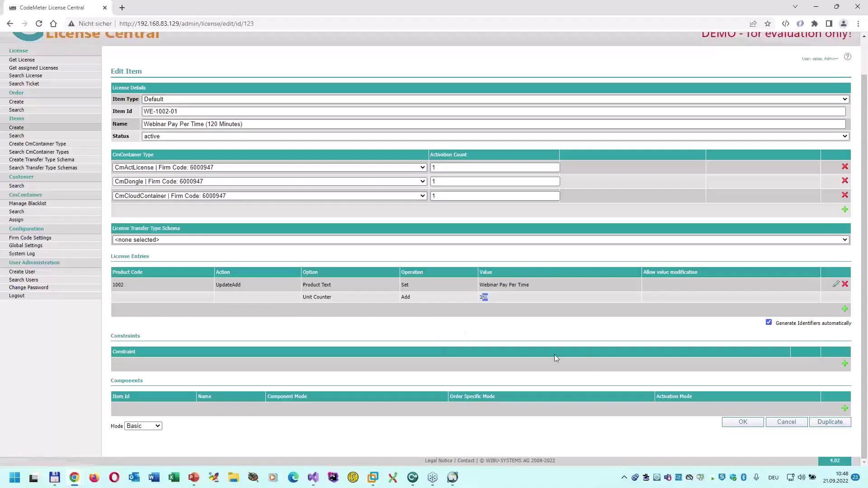
left_click(786, 422)
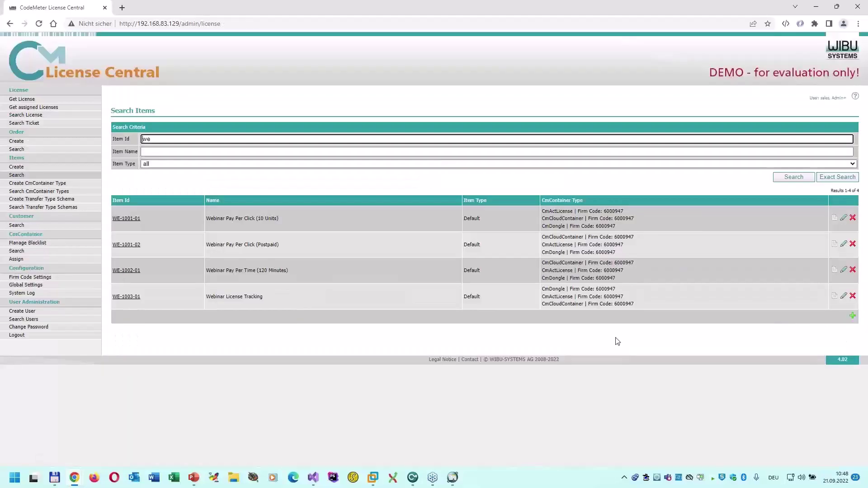
Order one WE-1002-01 for the customer's Customer Id and copy the generated ticket id.
left_click(834, 270)
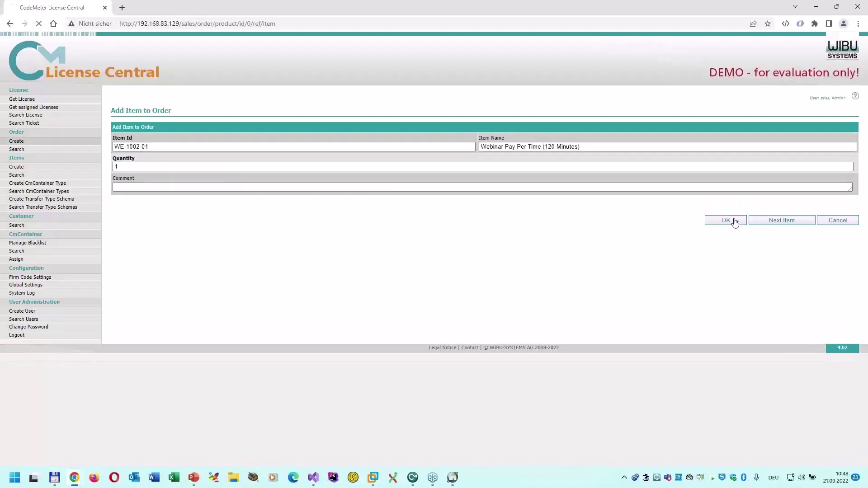
left_click(733, 221)
left_click(190, 146)
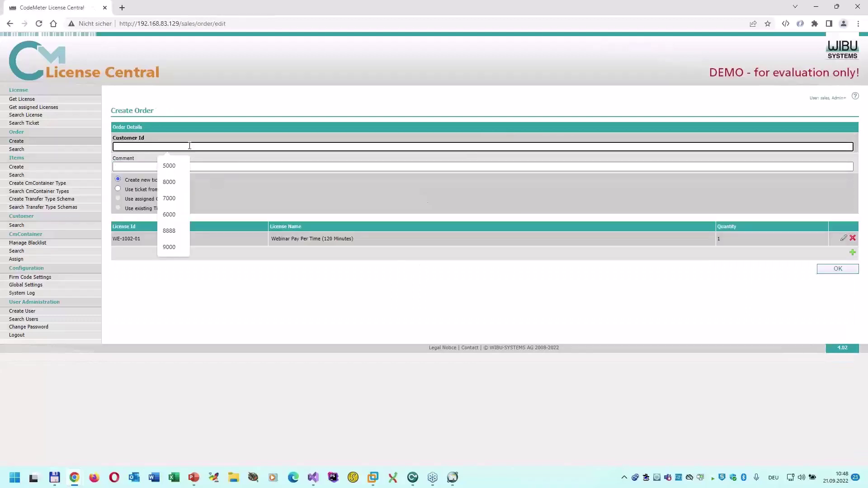
type("4003")
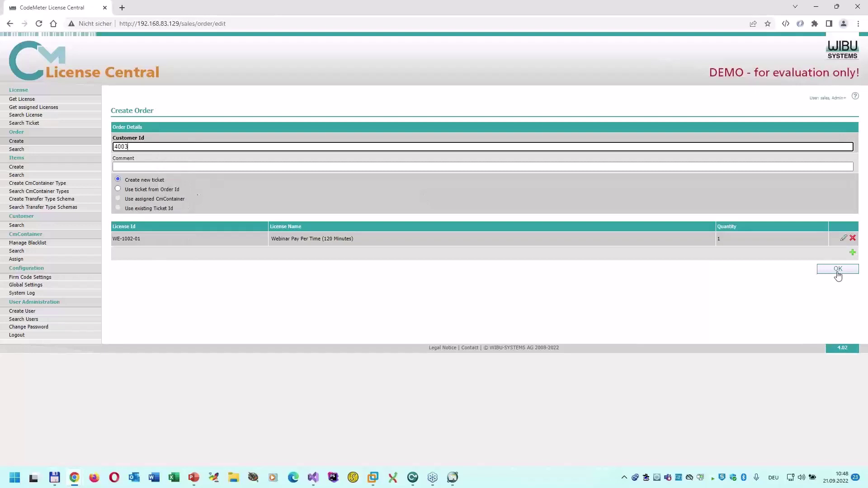
left_click(837, 270)
left_click(798, 269)
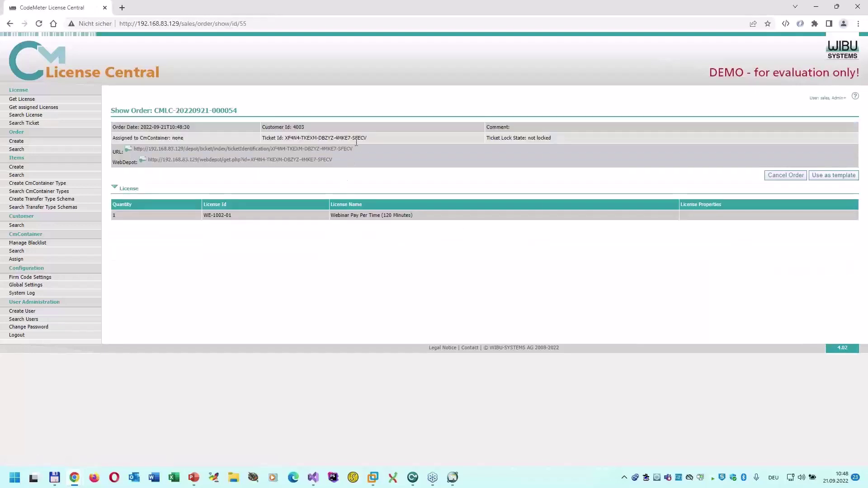
left_click_drag(368, 136, 287, 140)
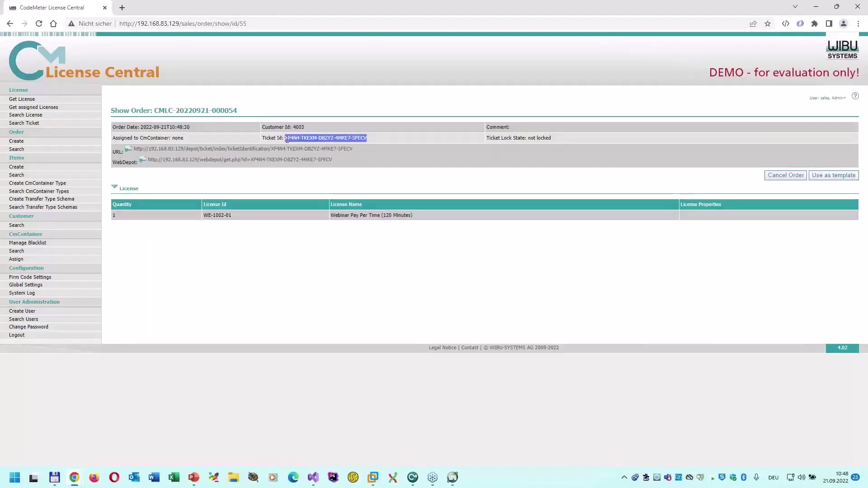
key("alt+Tab")
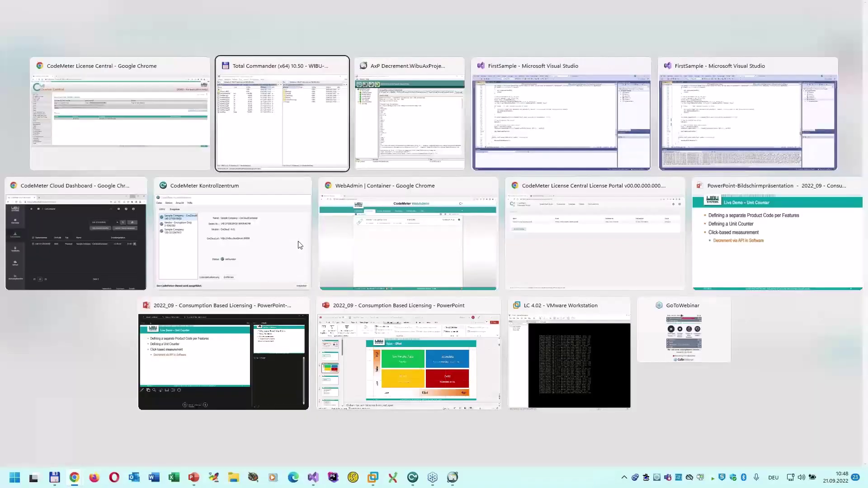
Load the CodeMeter Developer Portal start page in the browser.
left_click(146, 120)
left_click(75, 478)
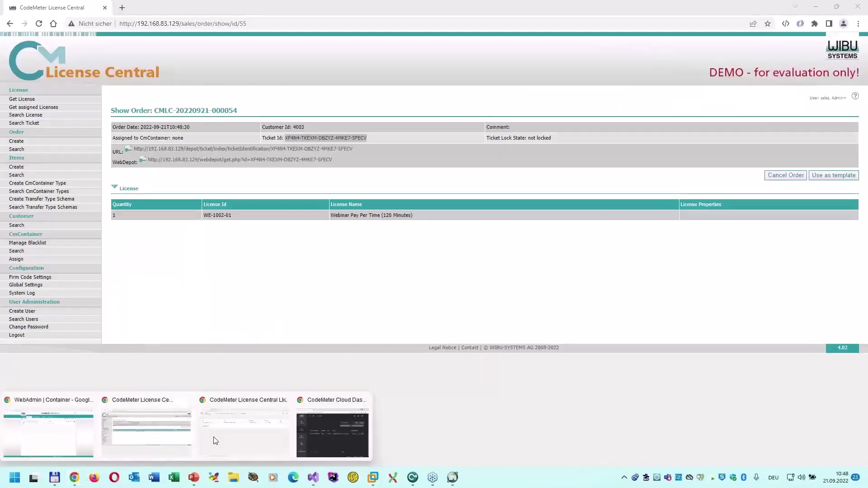
left_click(217, 430)
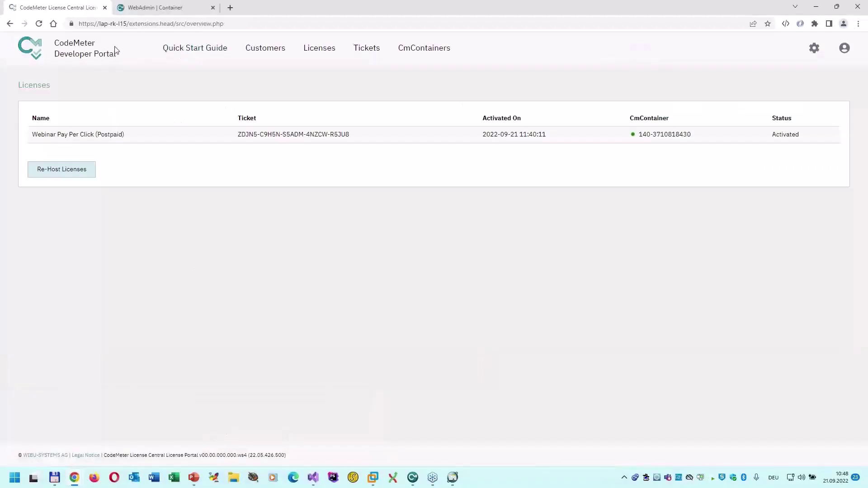
left_click(204, 24)
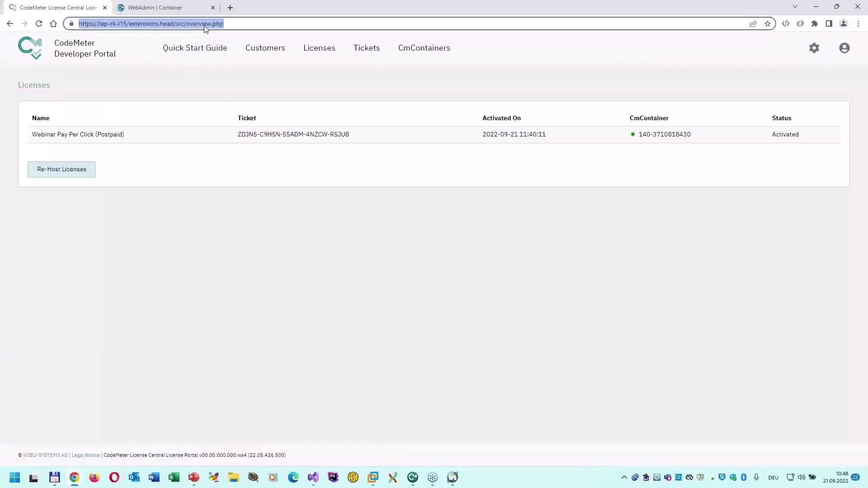
left_click(204, 24)
left_click_drag(187, 23, 416, 3)
key("BackSpace")
key("Return")
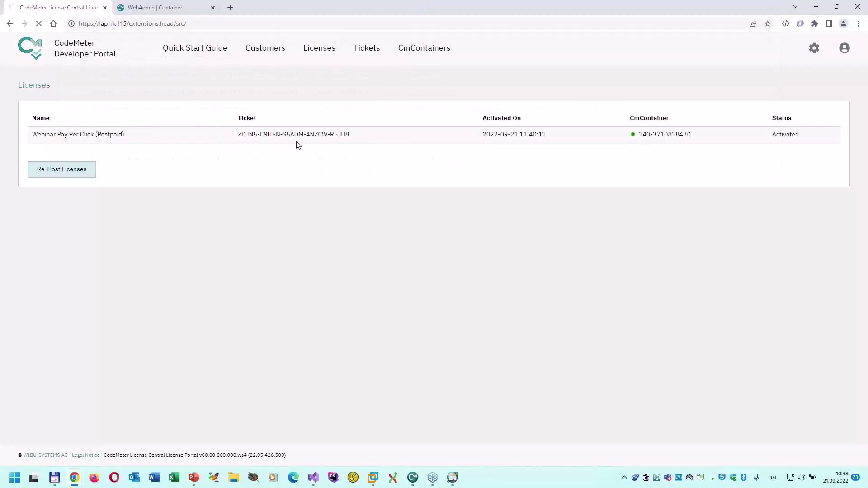
left_click(116, 268)
left_click(141, 307)
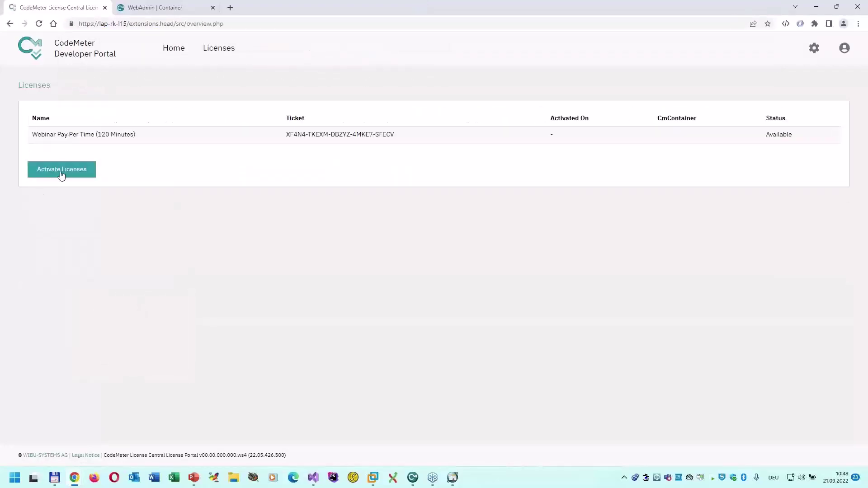
left_click(62, 171)
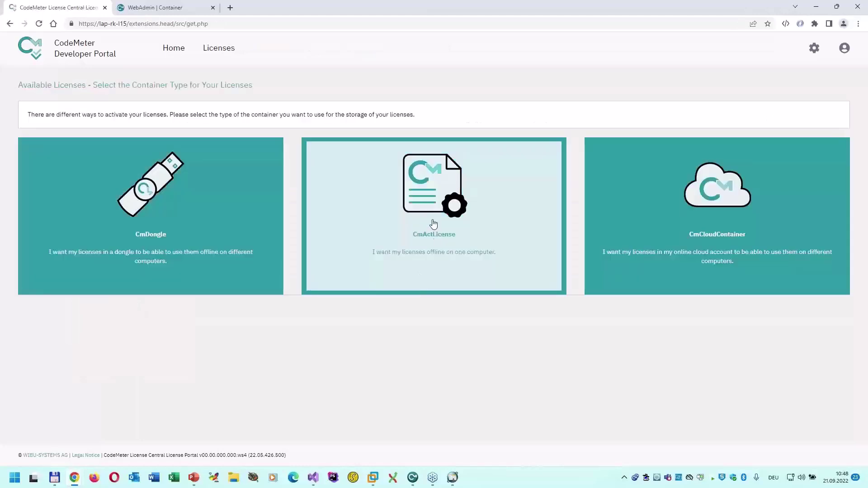
left_click(376, 278)
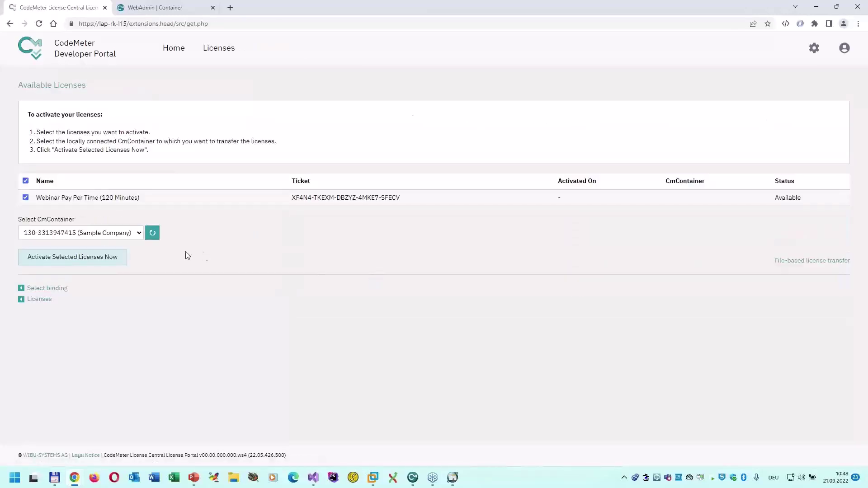
left_click(83, 257)
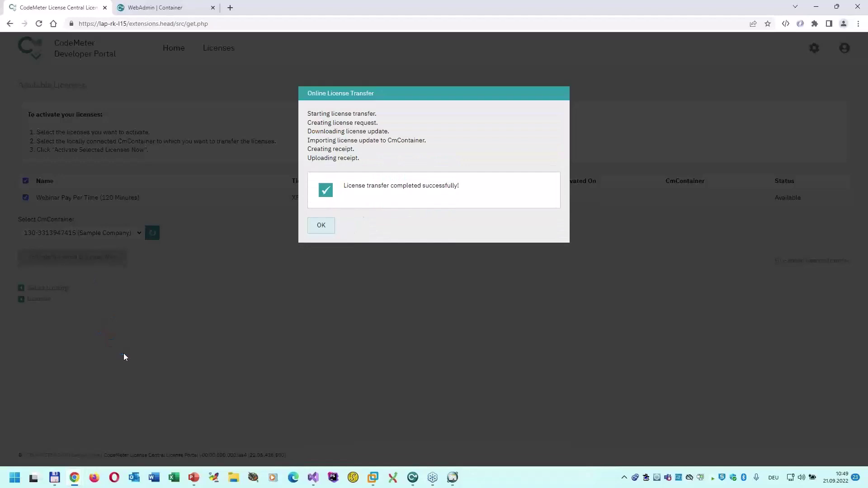
left_click(321, 225)
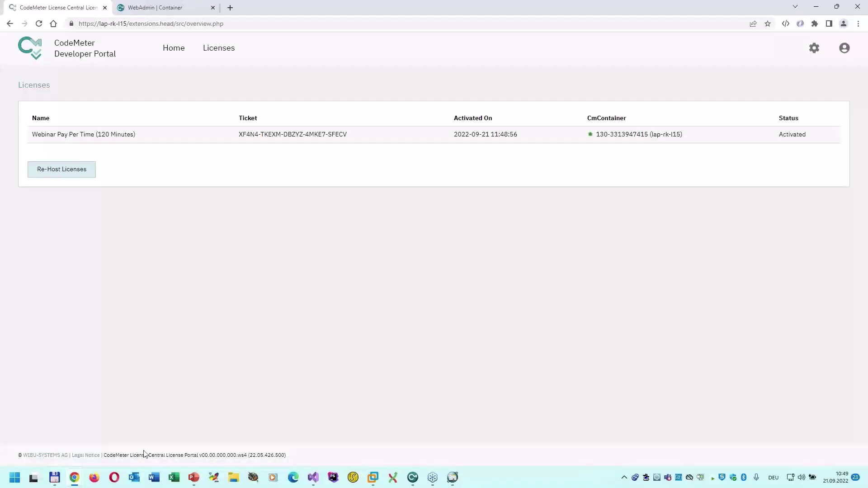
Run protected SampleNotePad.exe from Total Commander, then return to the License Central order page.
left_click(58, 481)
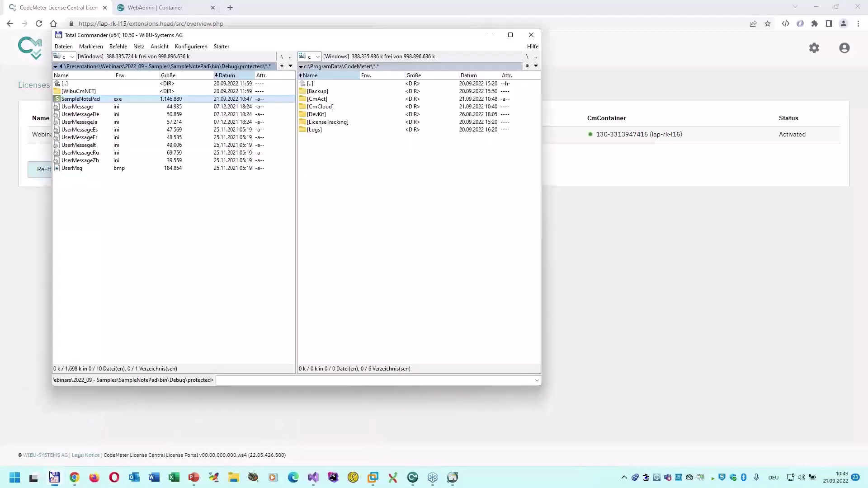
double_click(88, 102)
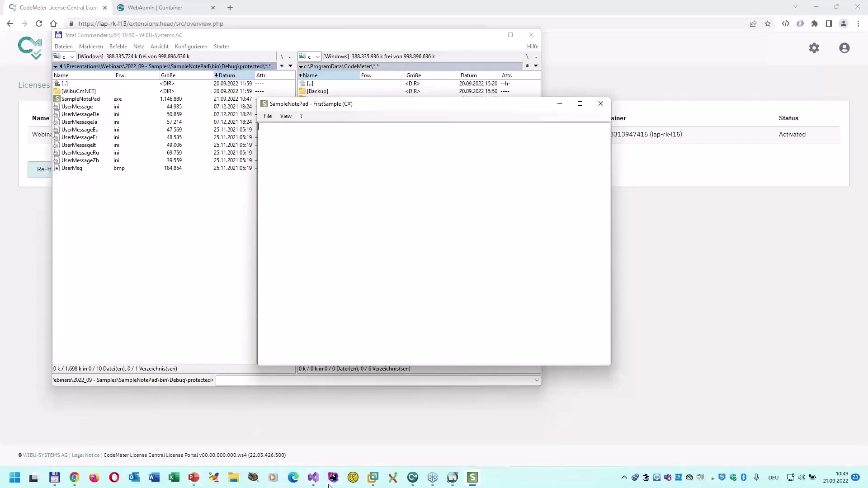
left_click(75, 477)
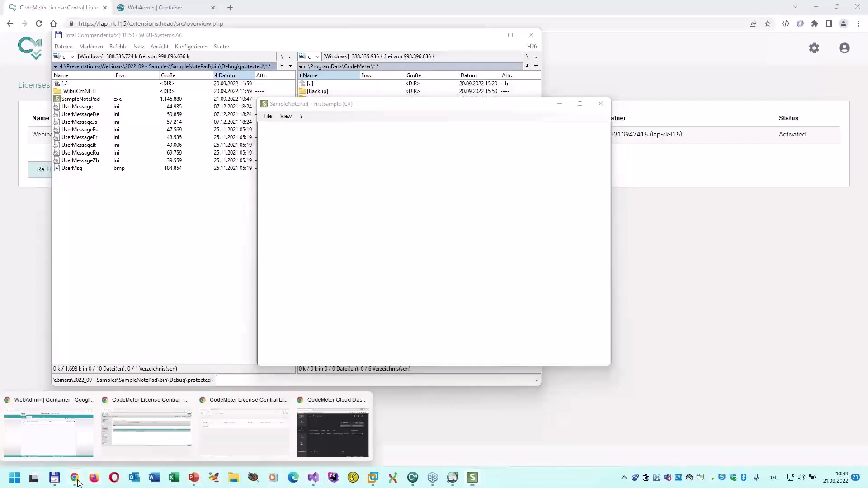
left_click(137, 428)
Reload the WebAdmin Container page and find product 1002's unit counter at 119.
left_click(74, 477)
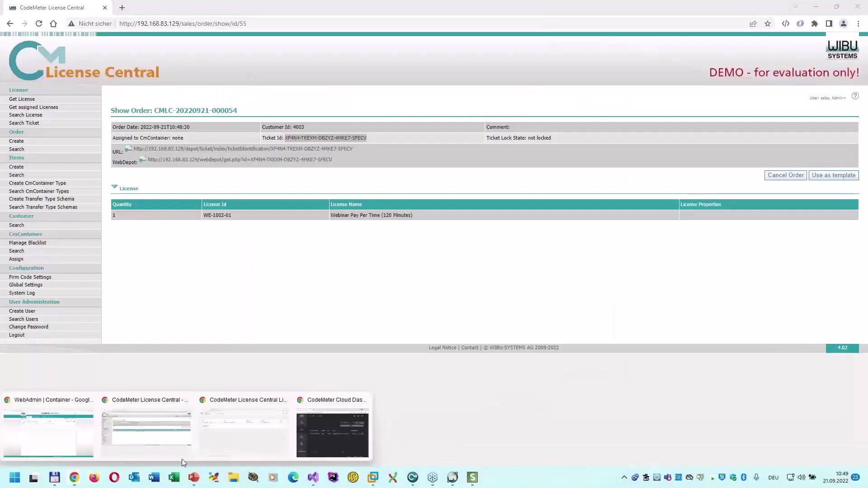
left_click(238, 430)
left_click(146, 8)
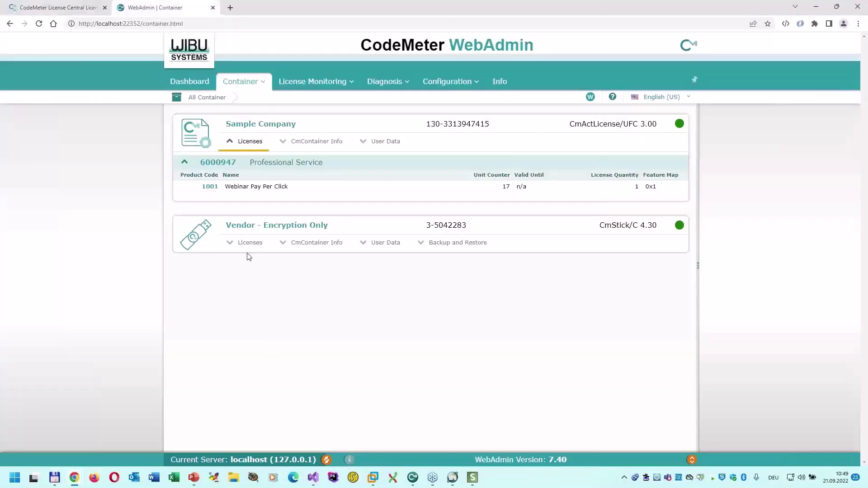
key("F5")
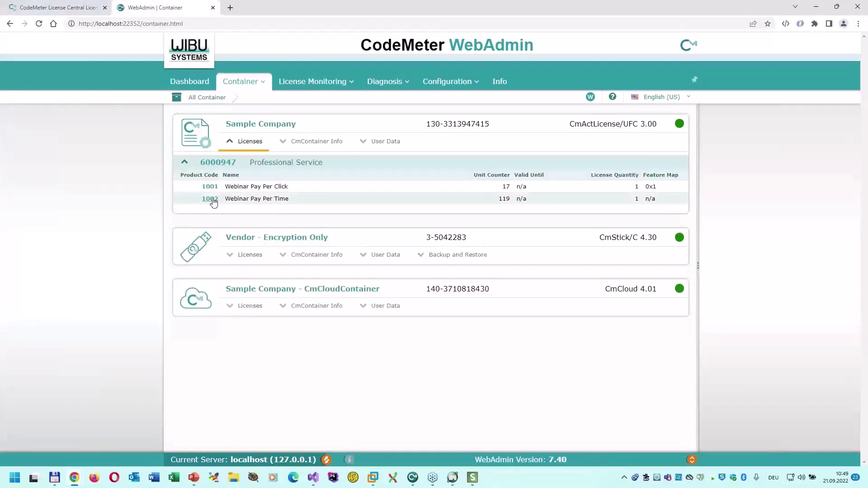
double_click(504, 199)
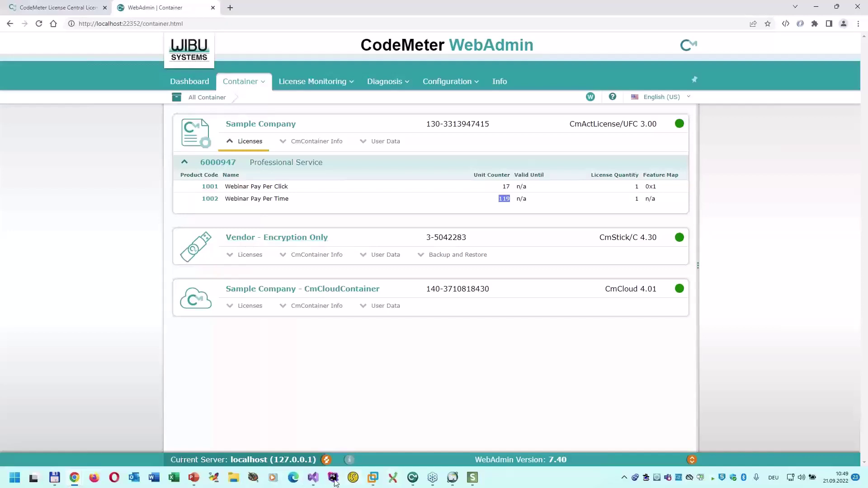
Close the running SampleNotePad window.
left_click(314, 477)
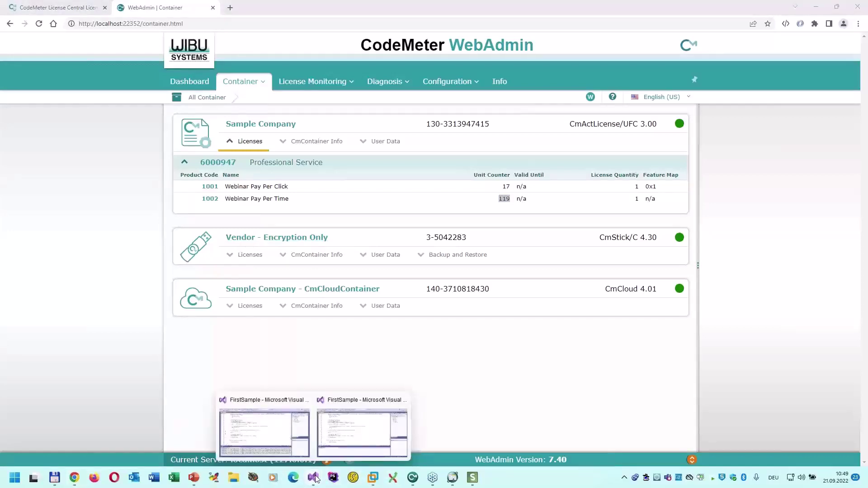
left_click(346, 360)
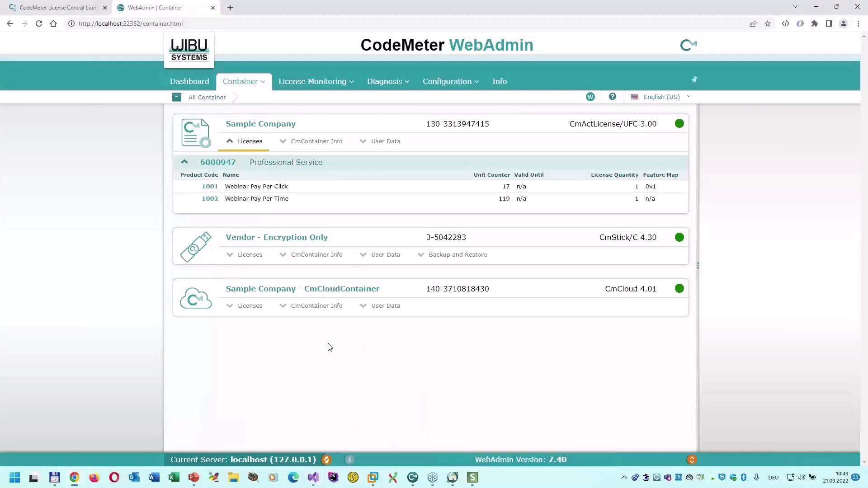
left_click(468, 482)
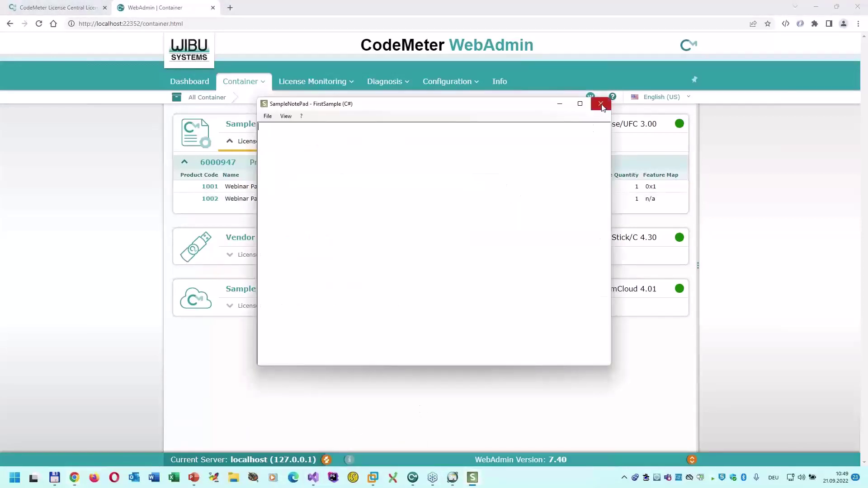
left_click(601, 104)
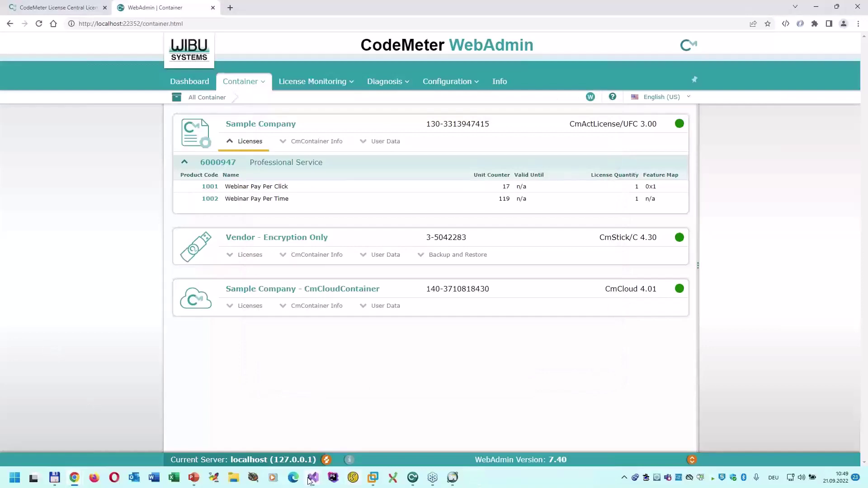
Search frmMain.cs for 'show' to reach the commented ShowAvailableMinutes call in frmMain_Load.
mouse_move(313, 478)
left_click(269, 439)
scroll(220, 303, "up", 17)
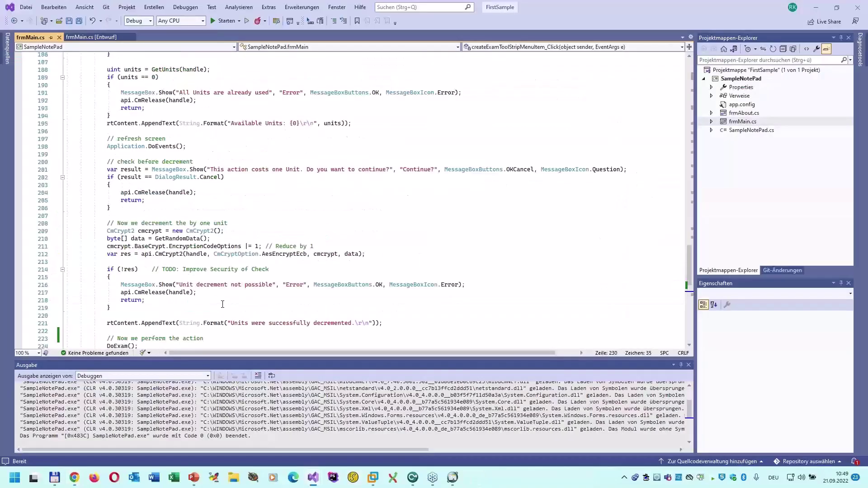
scroll(221, 304, "up", 6)
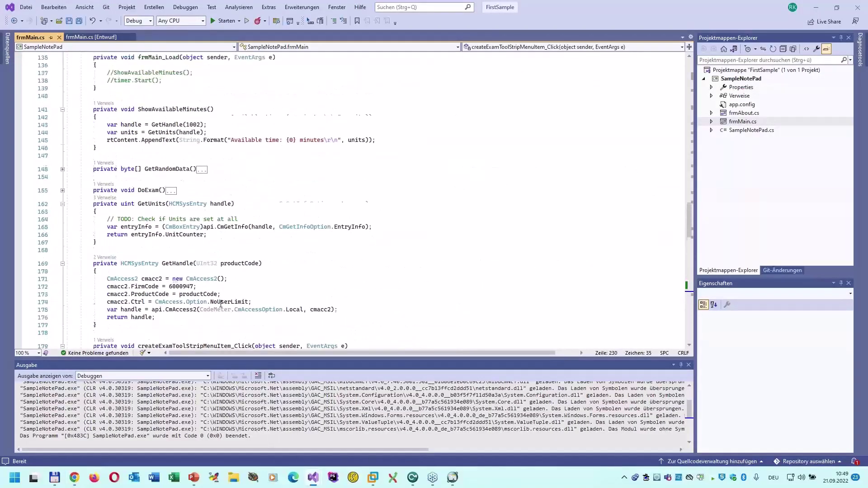
scroll(220, 302, "down", 5)
key("ctrl+f")
type("show")
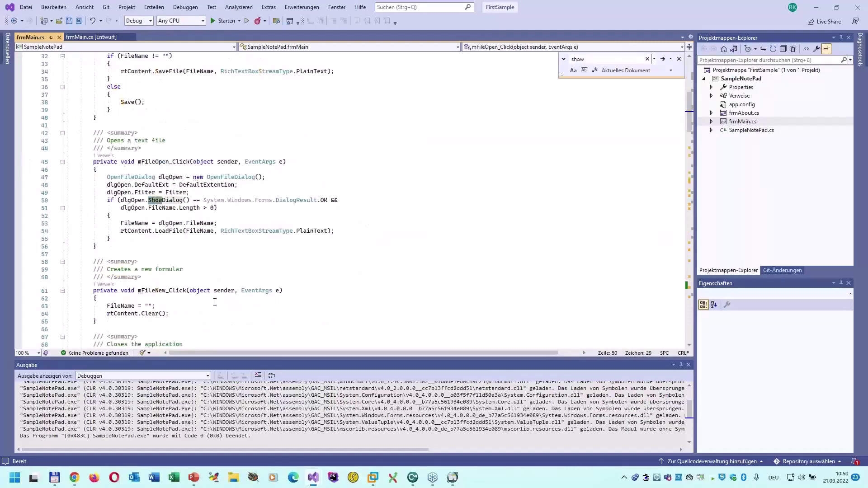
key("Return")
key("Return")
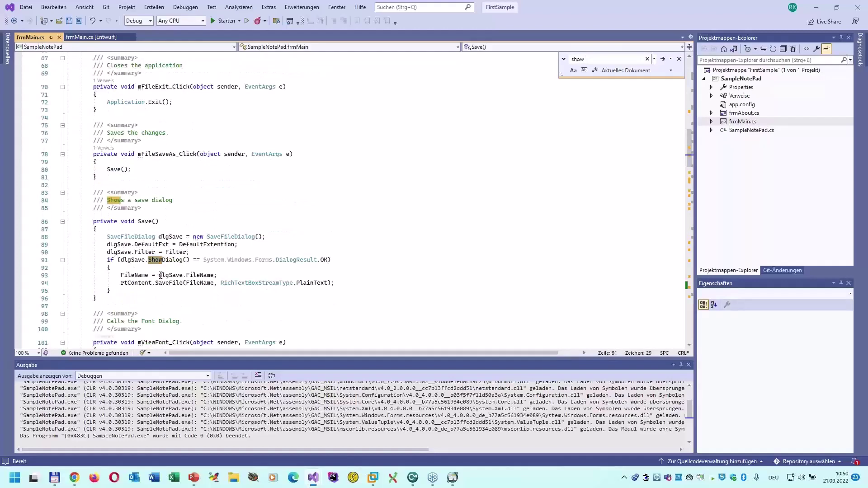
left_click(663, 61)
left_click(662, 60)
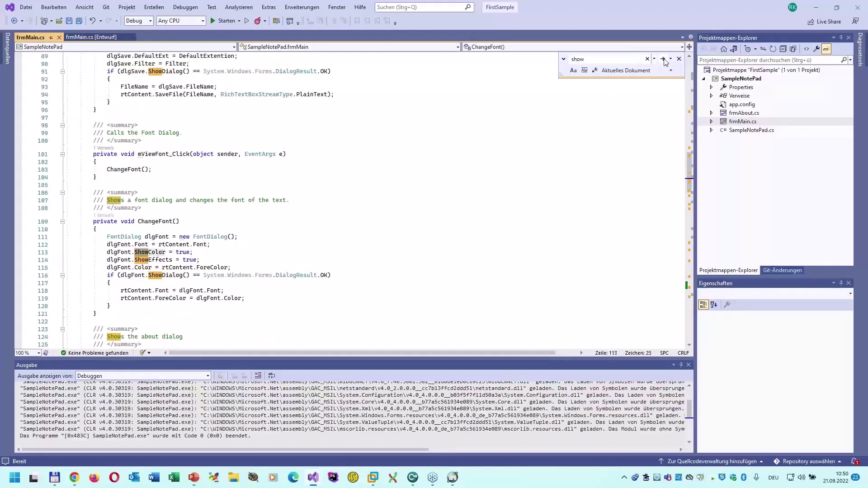
left_click(662, 60)
left_click(663, 60)
left_click(663, 60)
left_click(663, 60)
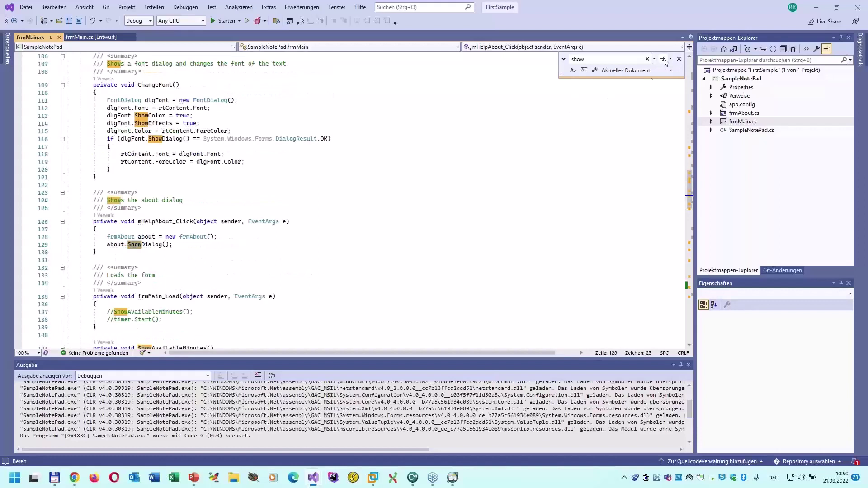
left_click(206, 253)
scroll(207, 260, "down", 2)
left_click(207, 264)
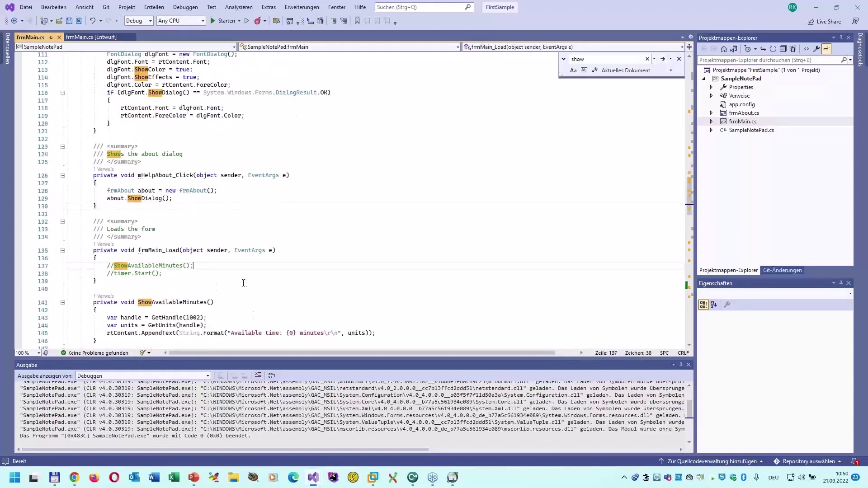
Uncomment the ShowAvailableMinutes() and timer.Start() lines in frmMain_Load.
key("Delete")
key("Delete")
key("Down")
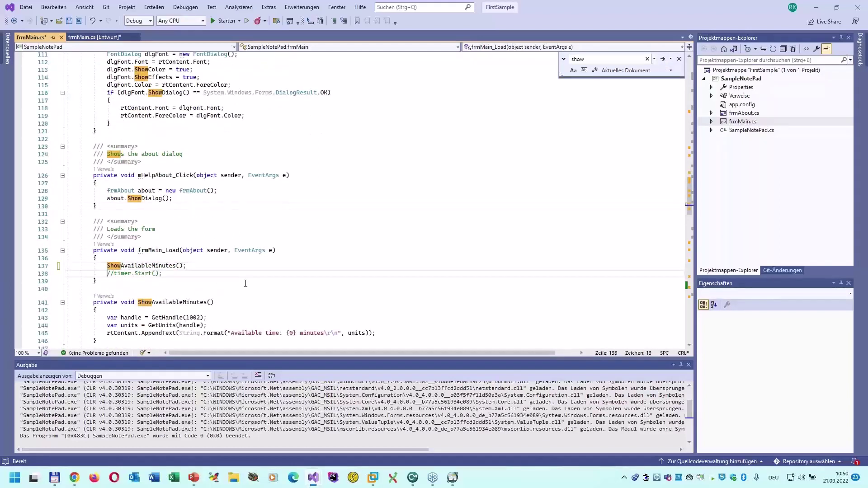
key("Delete")
key("Delete")
left_click(164, 276)
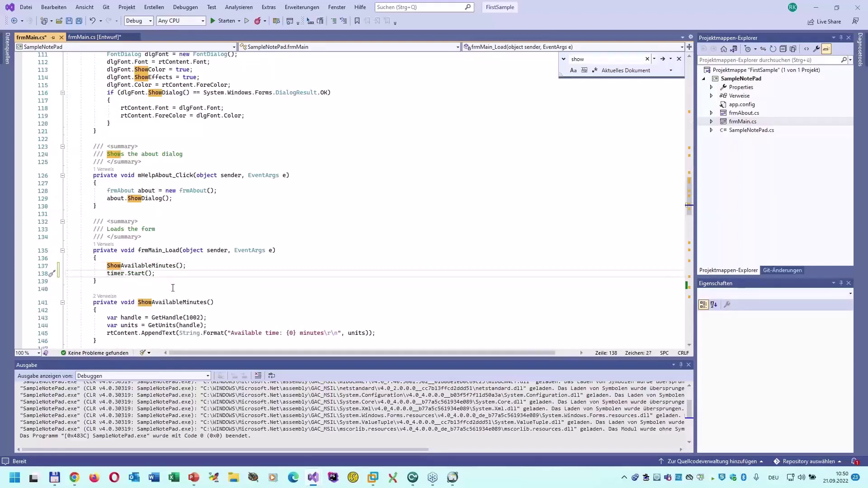
Build and run SampleNotePad, showing 'Available time: 119 minutes', then close it.
key("F5")
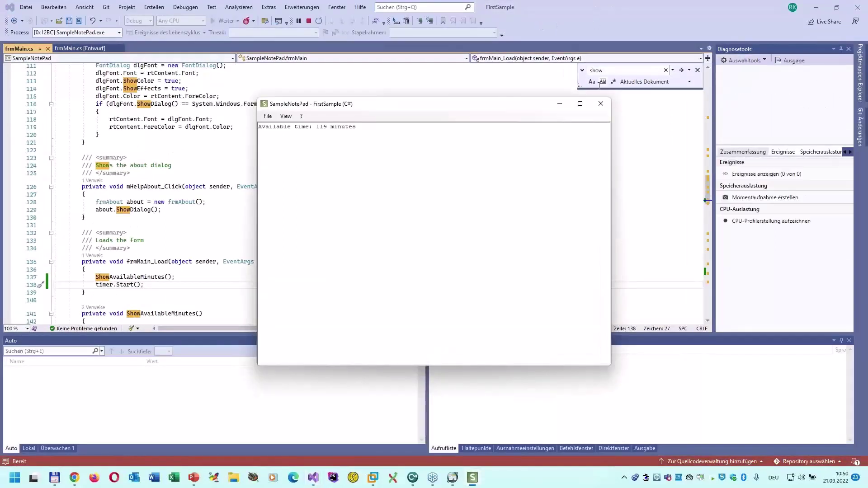
left_click(601, 104)
mouse_move(450, 482)
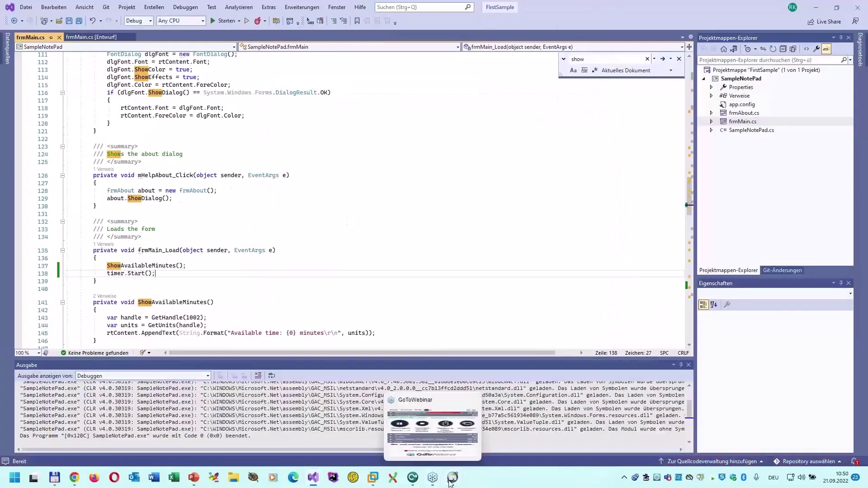
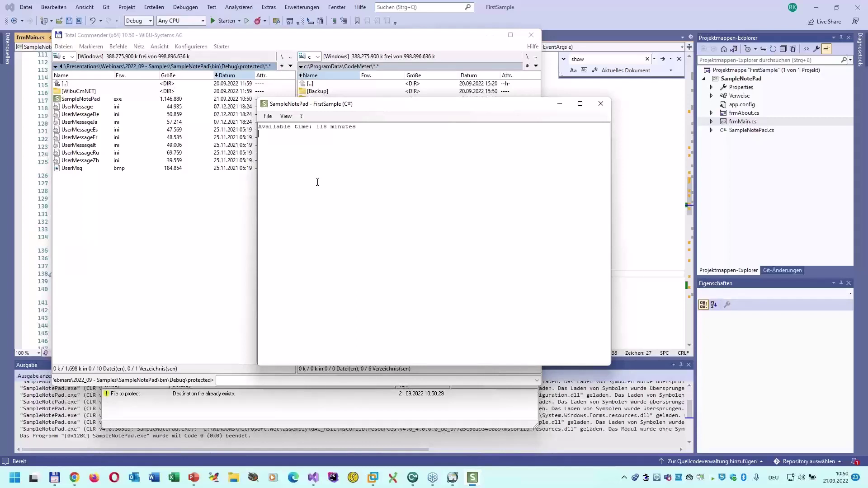
Log SampleNotePad's available time down to 116 minutes, close it, and return to the Unit Counter slideshow.
type("Available time: 118 minutes")
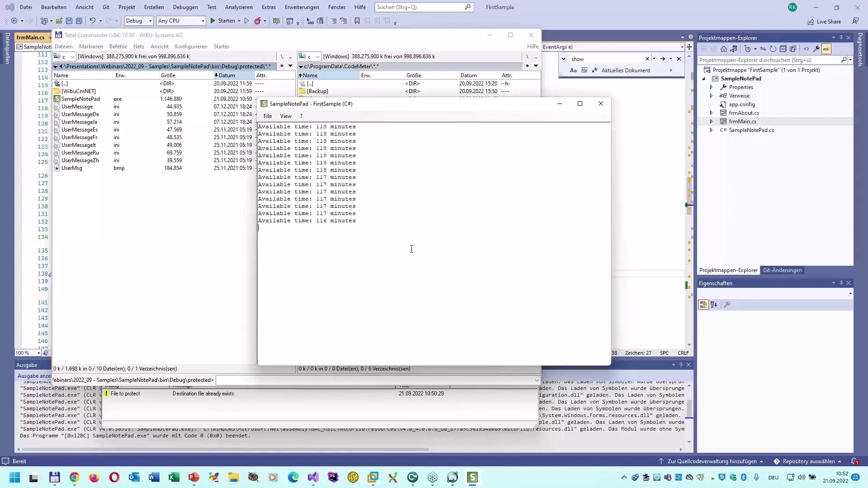
left_click(601, 103)
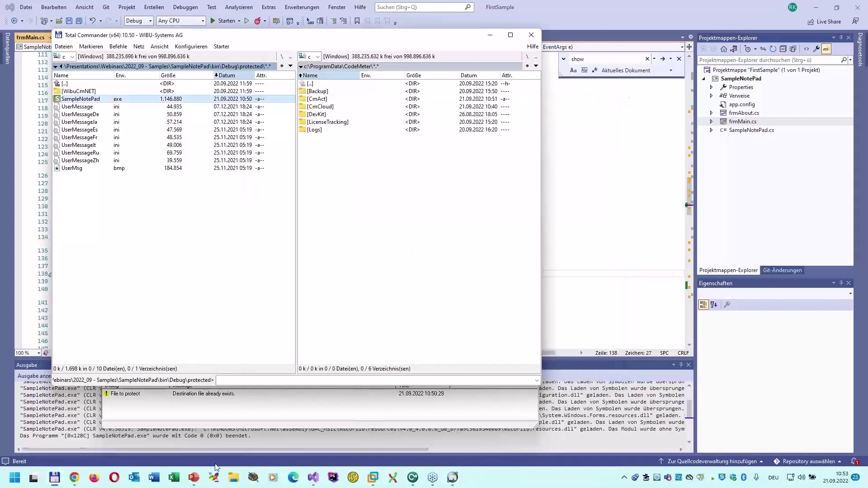
left_click(194, 478)
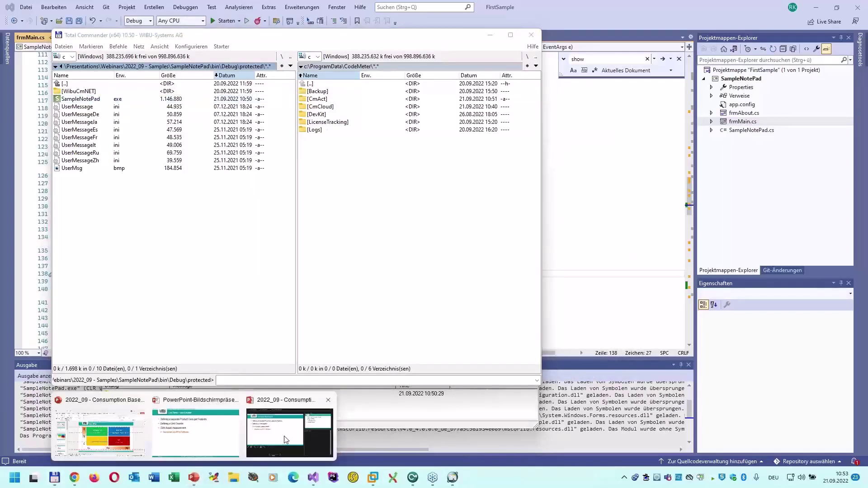
left_click(285, 439)
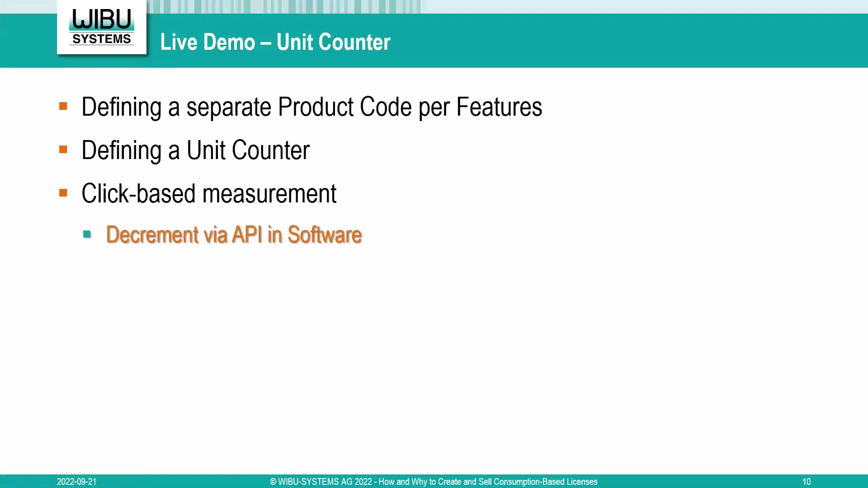
Reveal the 'Time-based measurement' bullet and its sub-points 'Decrement via API in Software' and 'Decrement via AxProtector'.
key("Right")
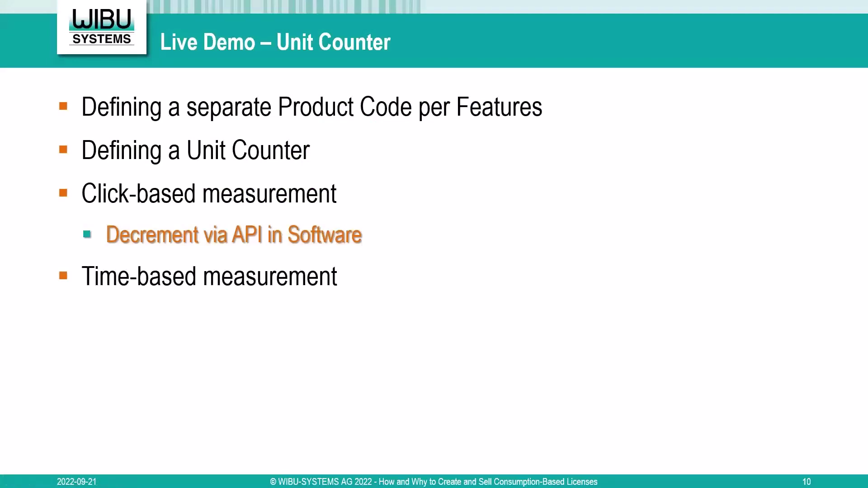
key("Right")
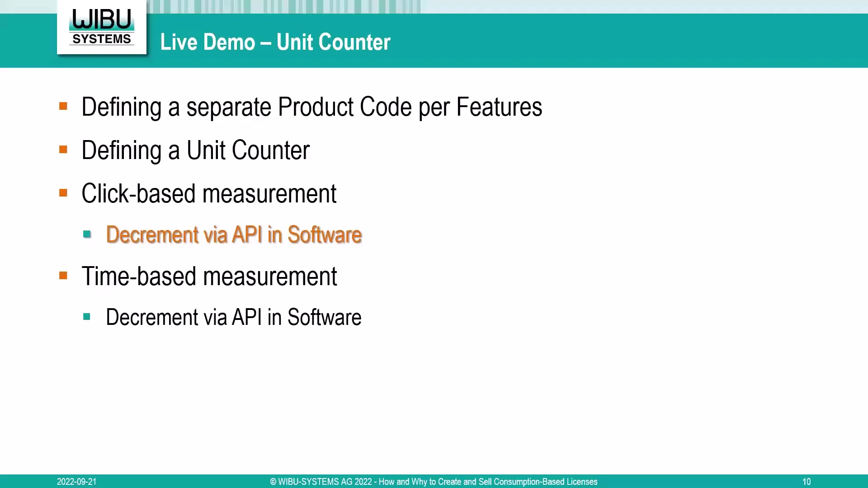
key("Right")
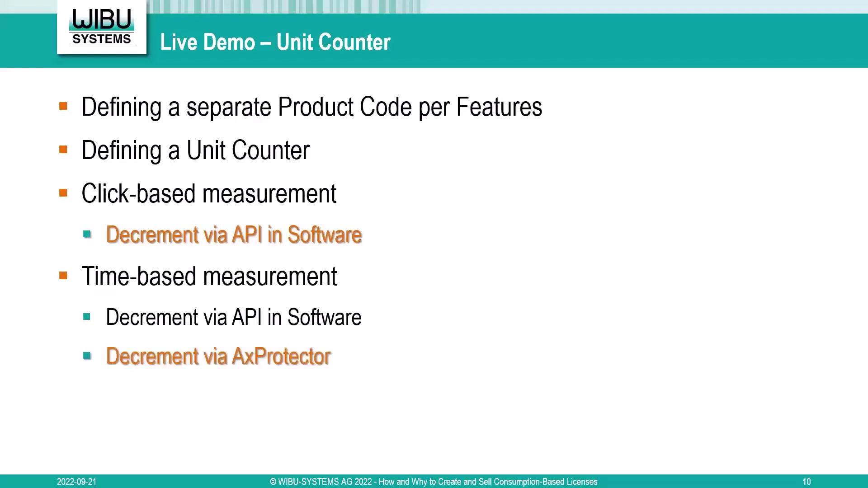